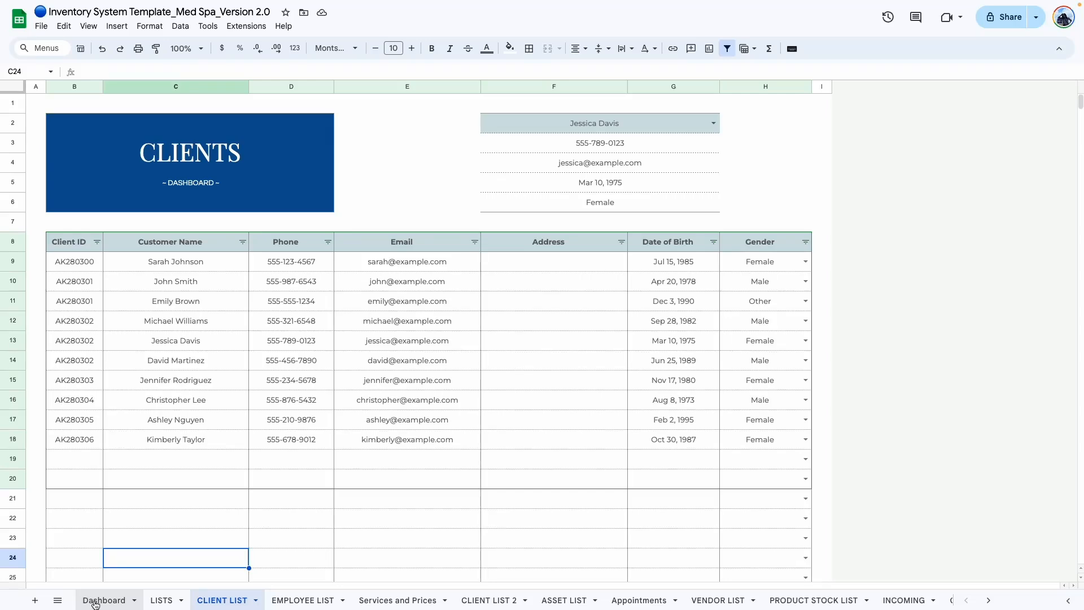
Open the Dashboard sheet and examine its low inventory alert, revenue, top-selling and sales trend sections
click(95, 602)
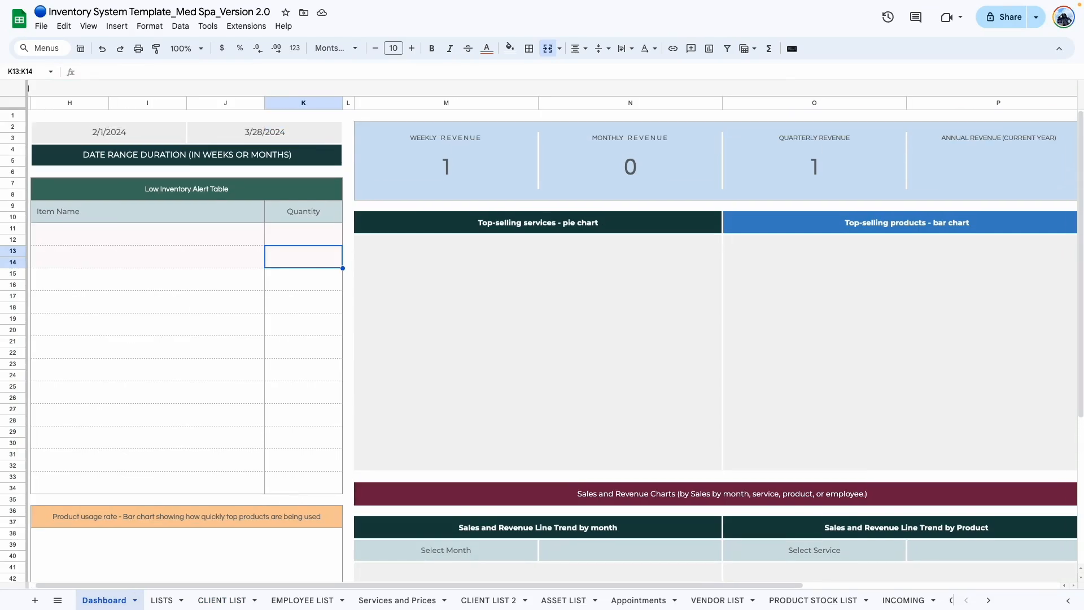
scroll(310, 404, down, 3)
scroll(310, 405, right, 8)
scroll(325, 416, left, 8)
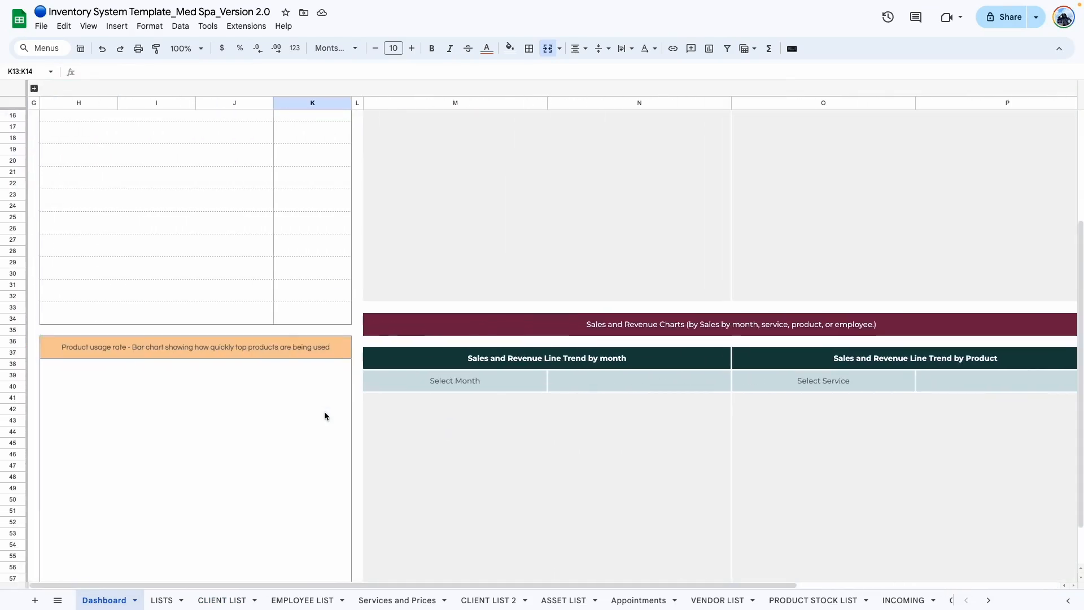
scroll(324, 416, up, 3)
scroll(325, 416, left, 3)
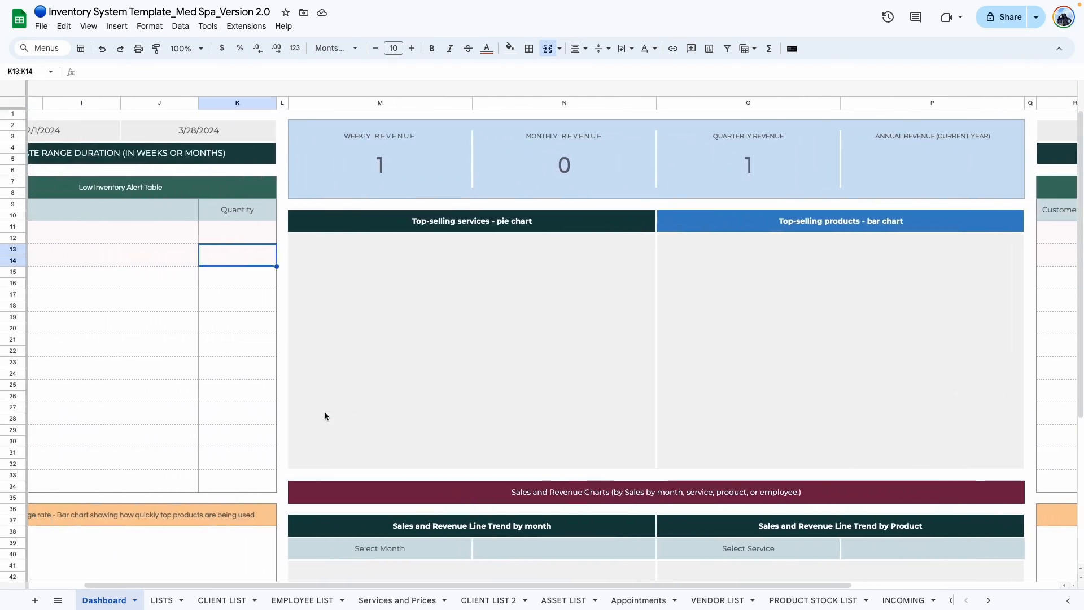
scroll(324, 416, left, 1)
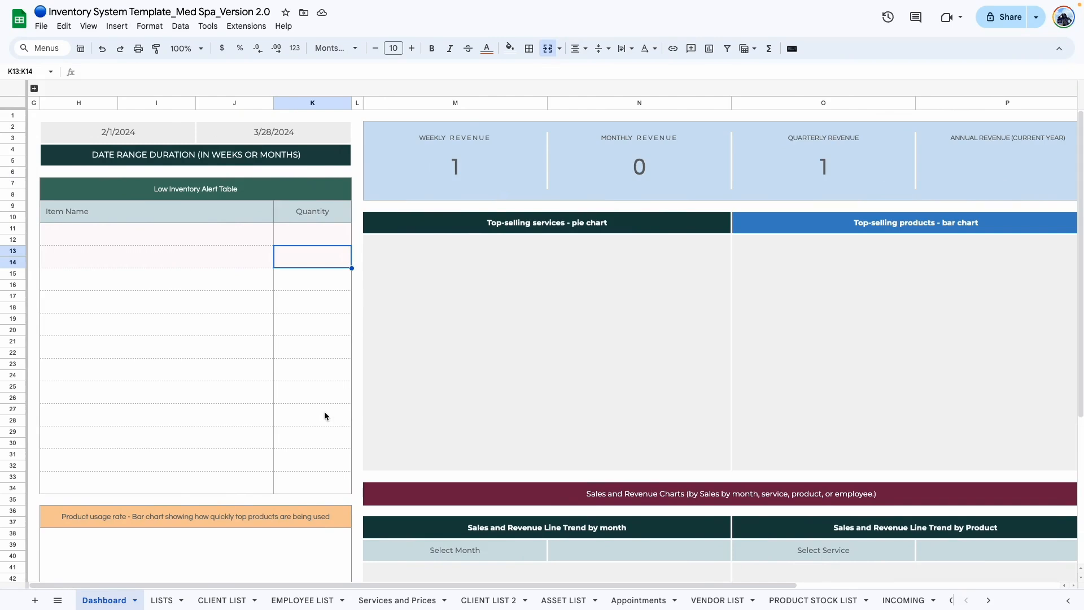
Open the LISTS sheet and examine its department, item type, size, procedure and brand columns
click(156, 601)
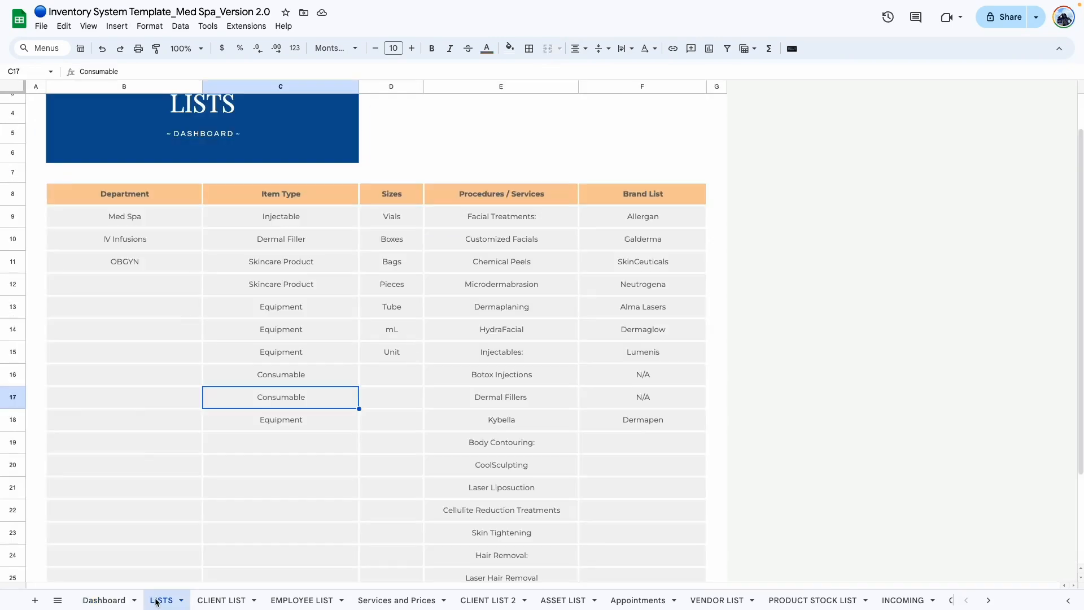
click(221, 520)
scroll(220, 520, up, 1)
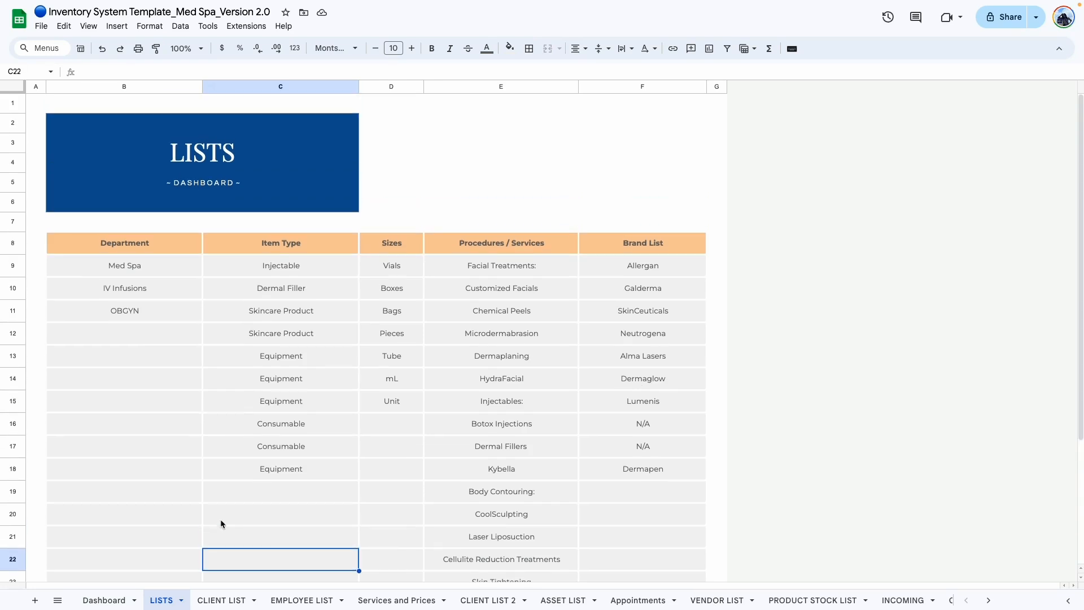
click(154, 509)
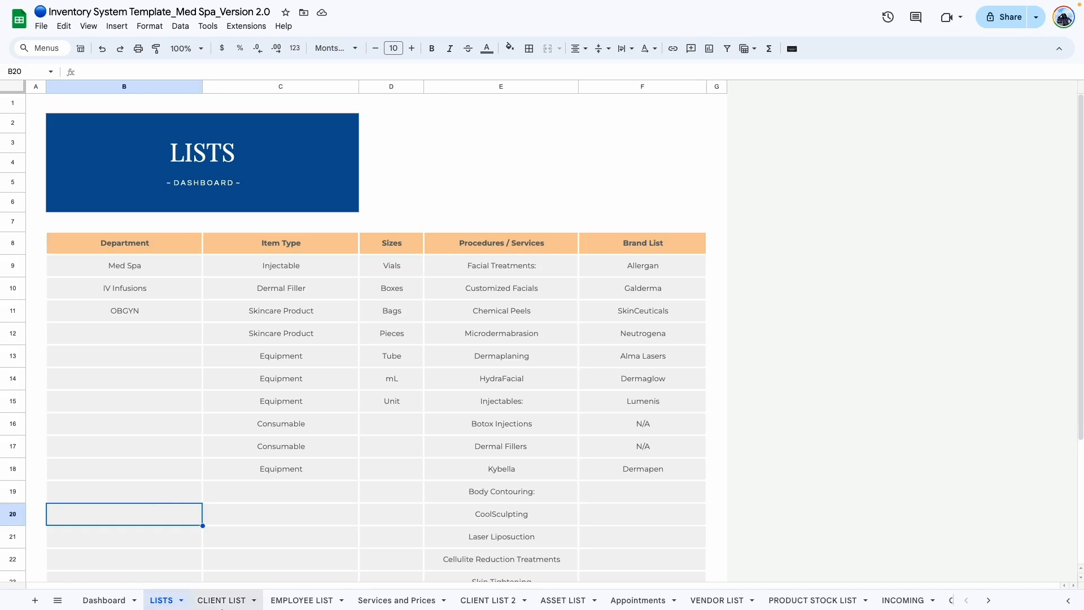
Look through the CLIENT LIST, EMPLOYEE LIST, Services and Prices, and VENDOR LIST sheets to examine their sample records
click(222, 602)
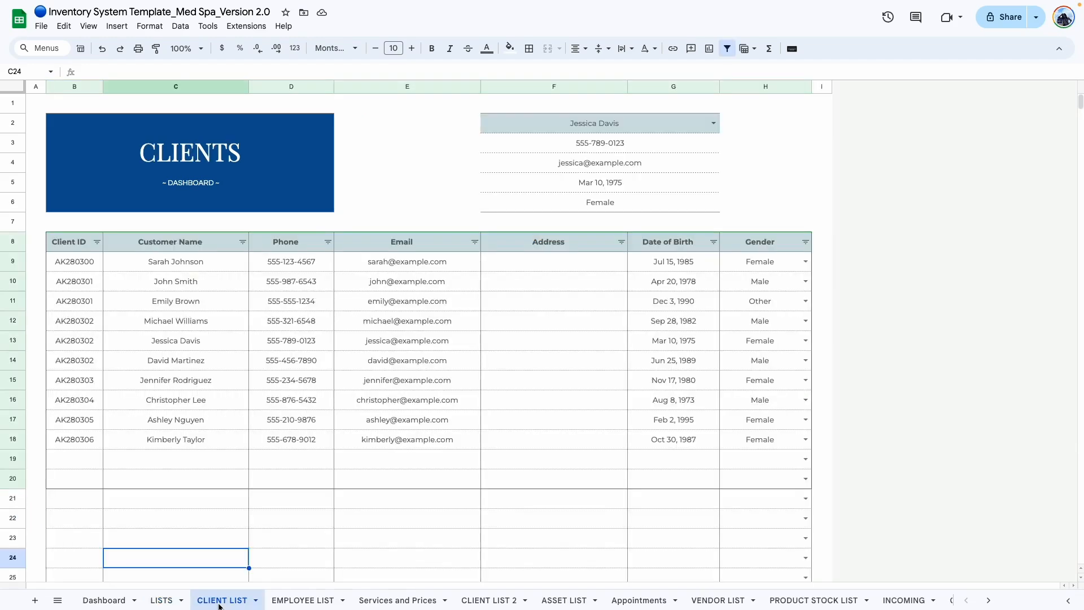
click(206, 522)
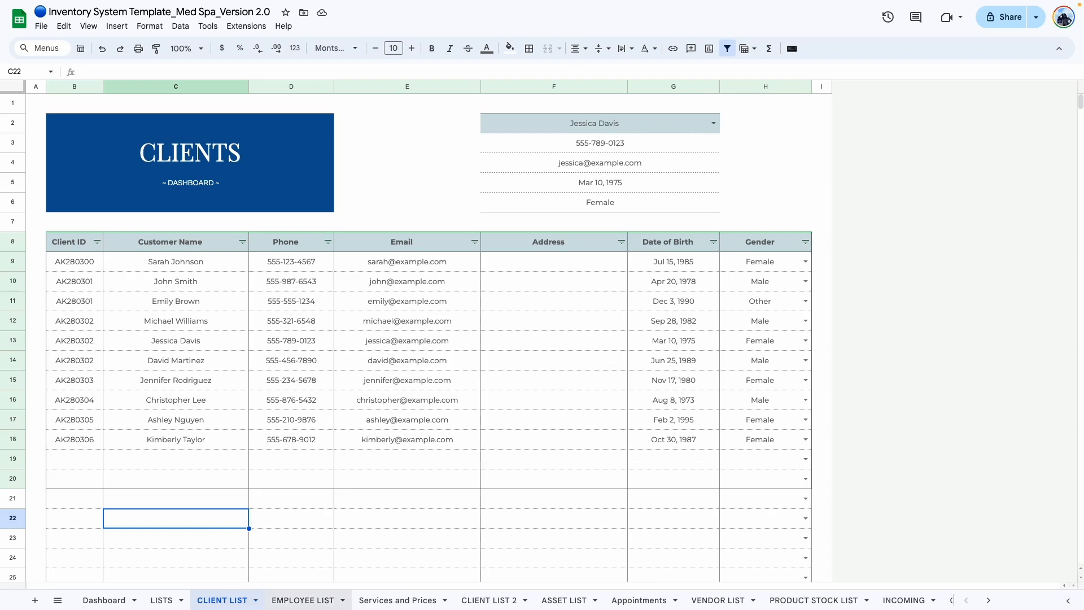
click(305, 600)
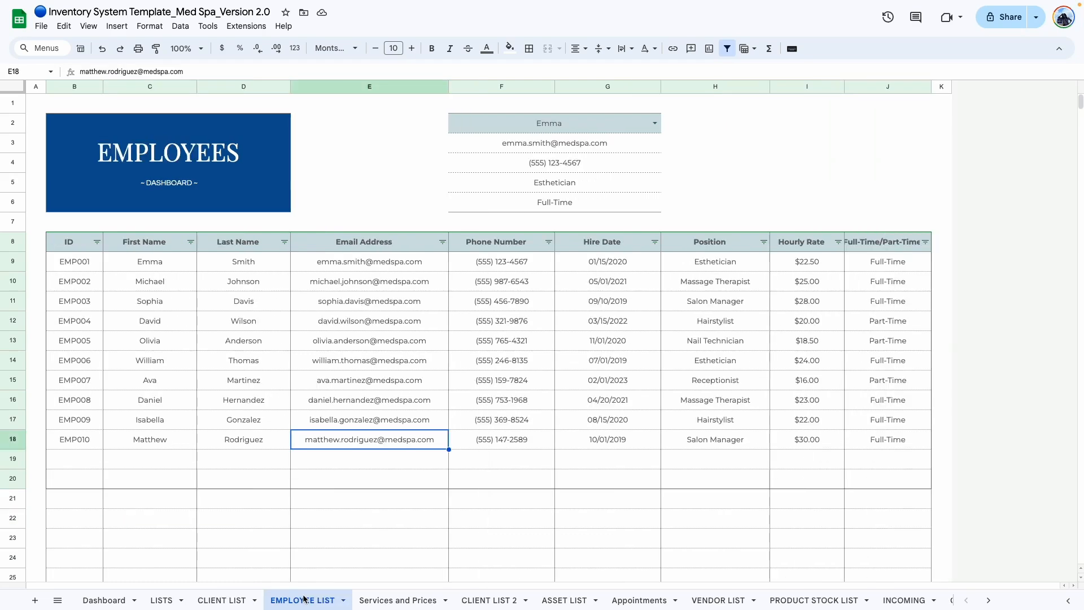
click(398, 600)
click(715, 601)
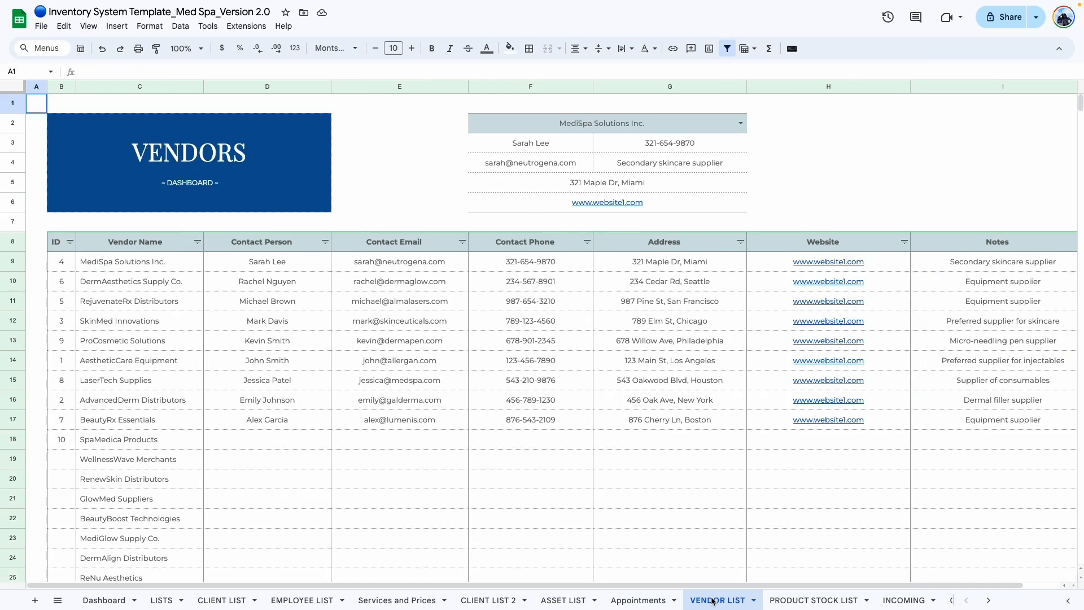
Examine the sample data in the PRODUCT STOCK LIST, INCOMING and OUTGOING sheets, and return to CLIENT LIST
click(800, 601)
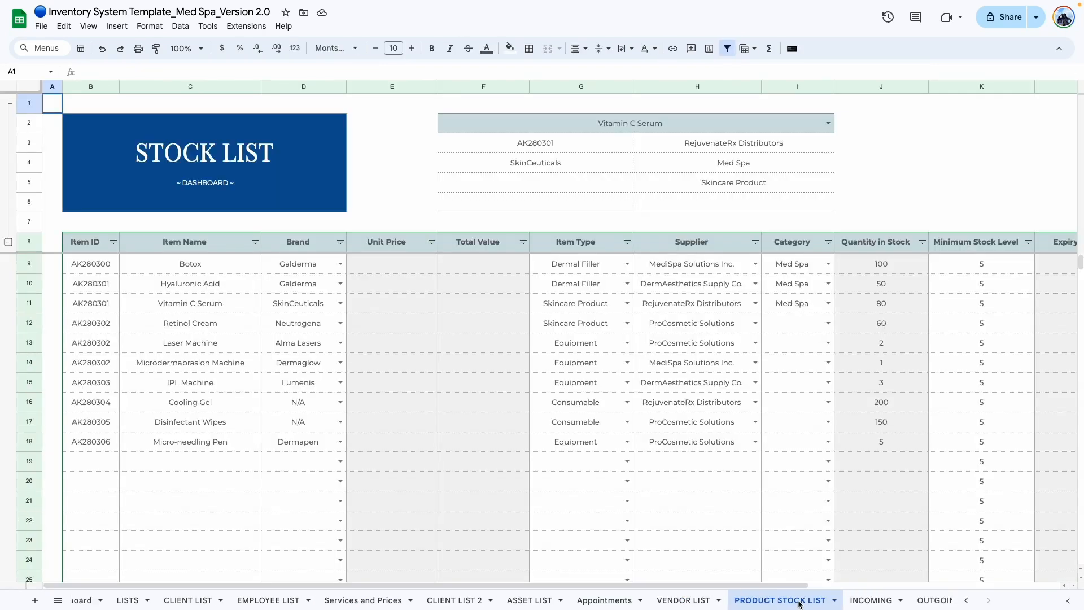
click(840, 599)
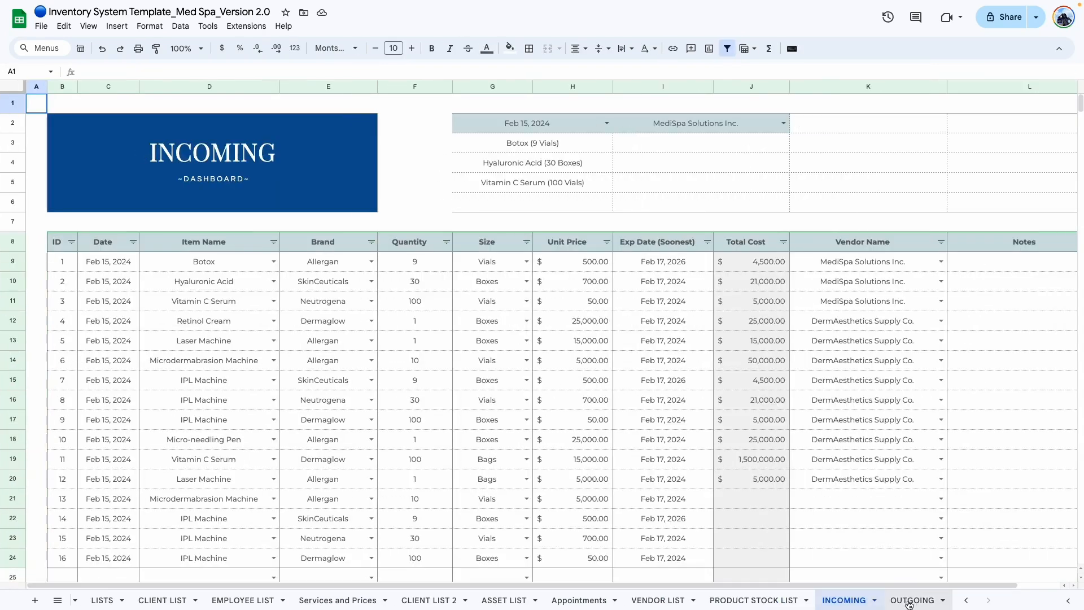
click(917, 600)
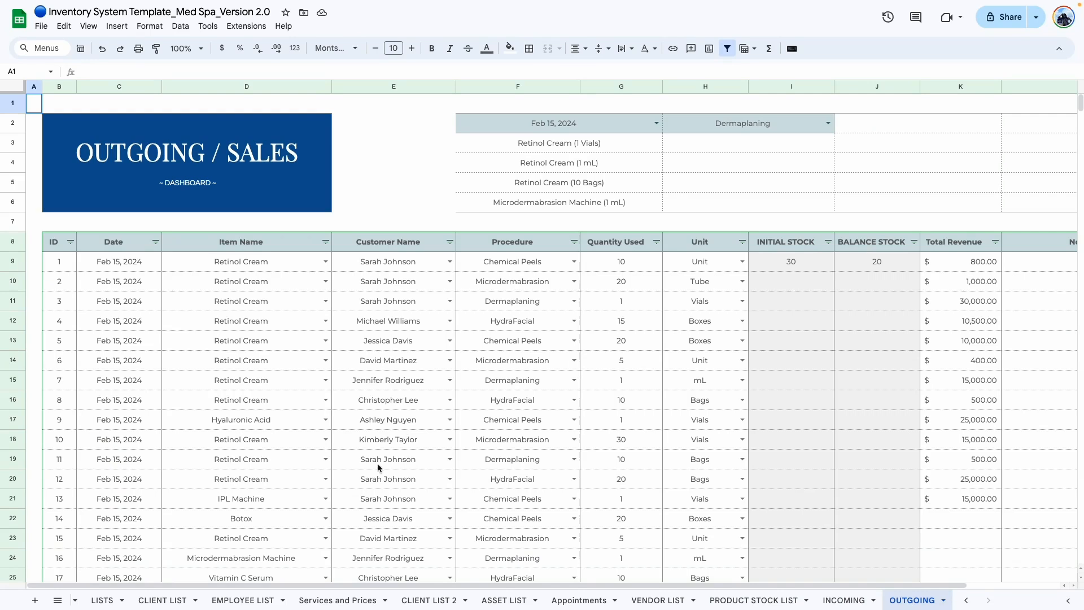
click(151, 602)
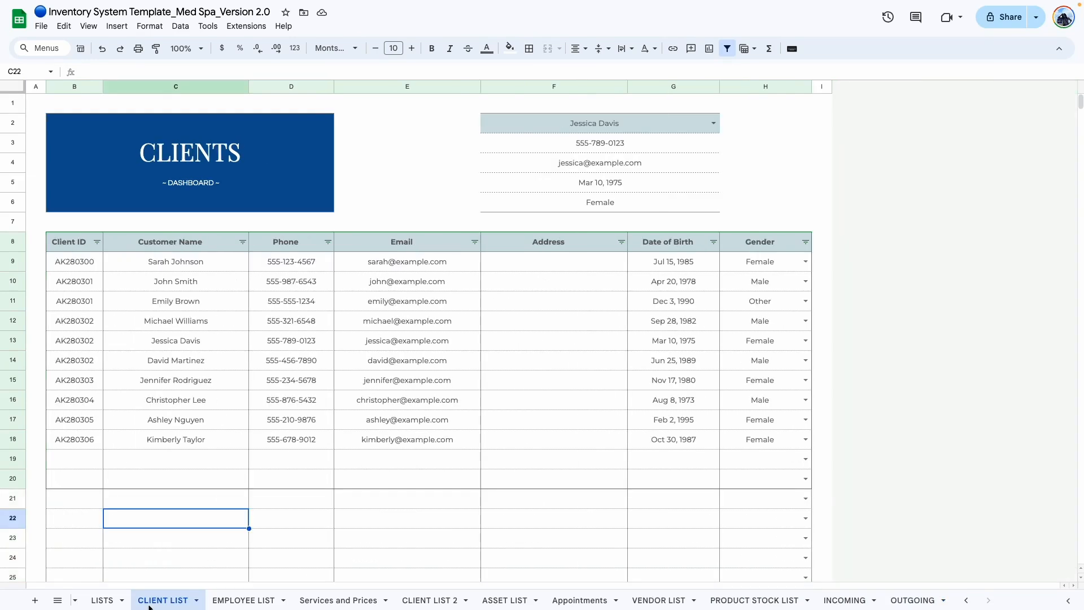
click(167, 544)
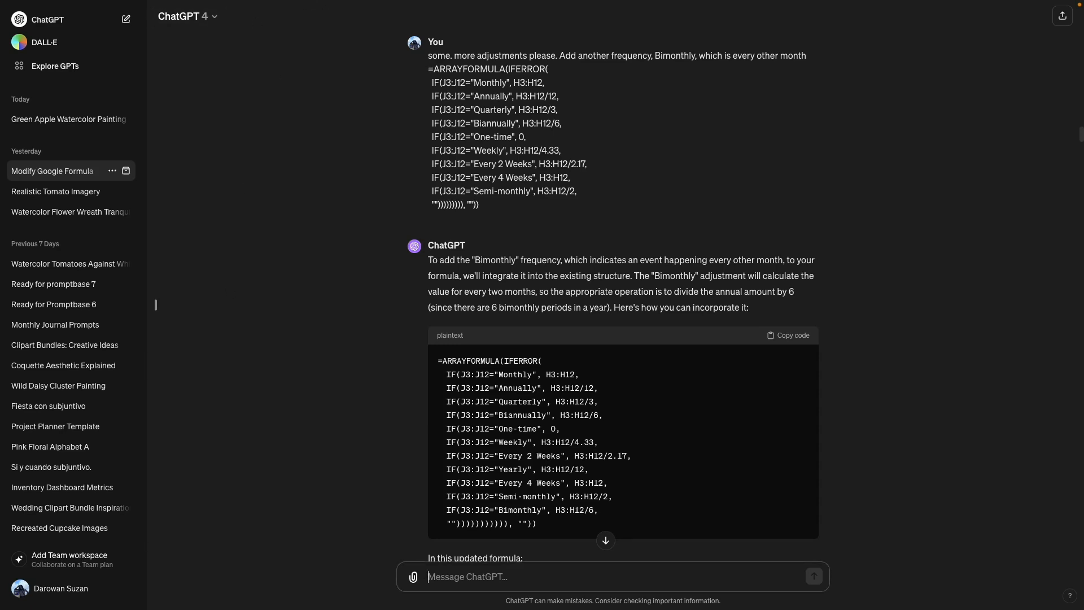
Check which model versions are offered in ChatGPT and in Gemini, keeping the current selections
click(216, 24)
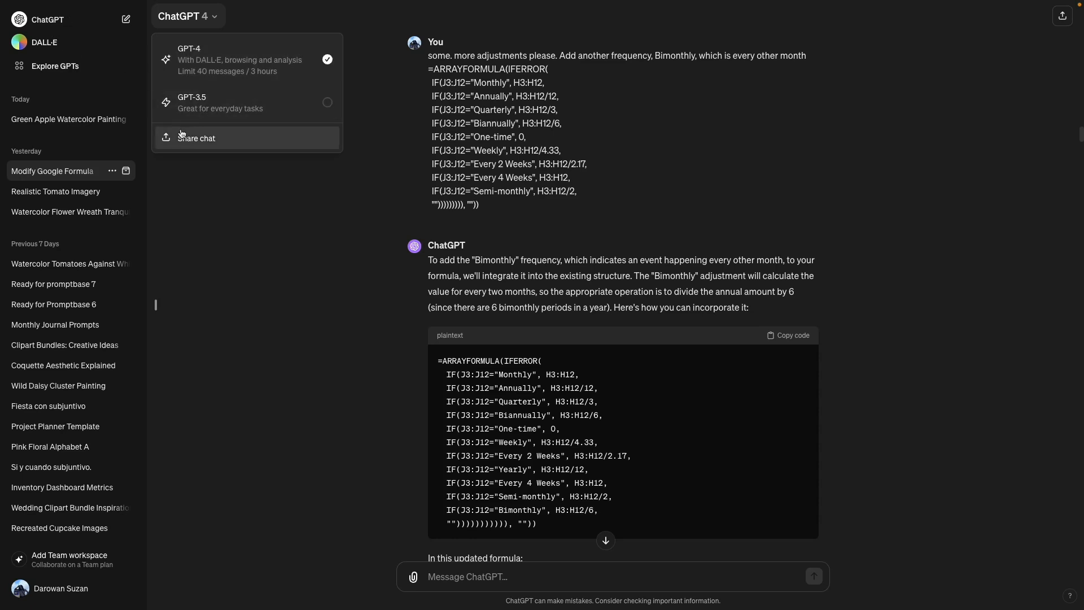
click(228, 339)
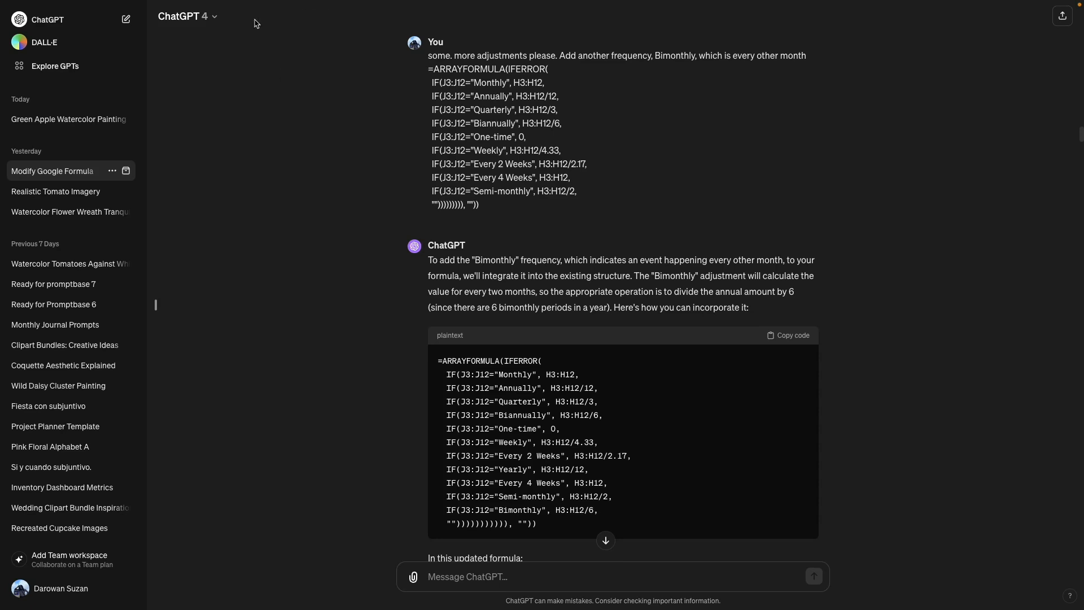
click(204, 20)
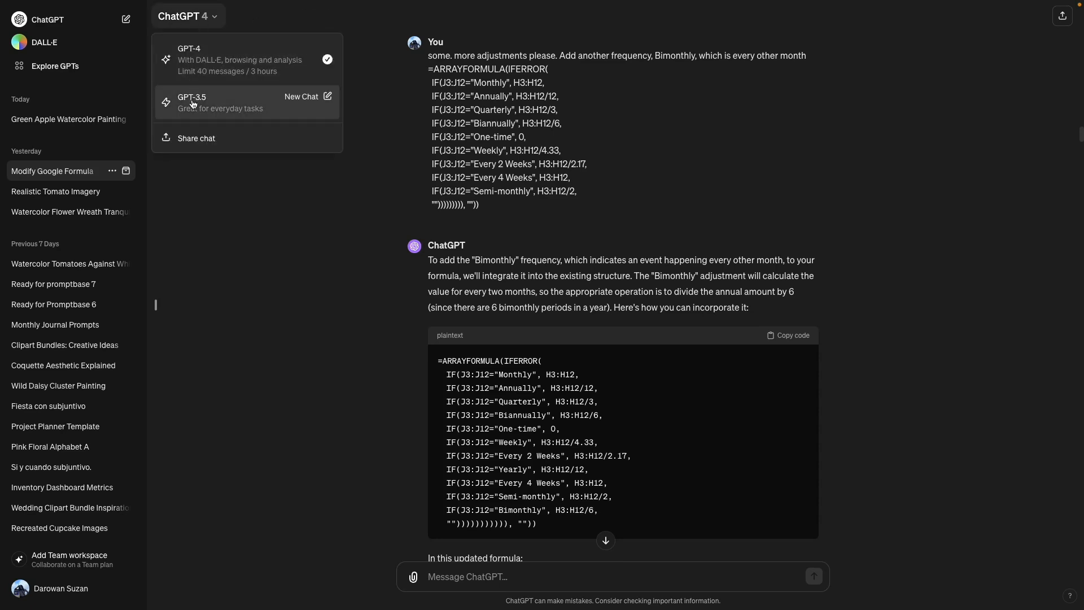
click(161, 243)
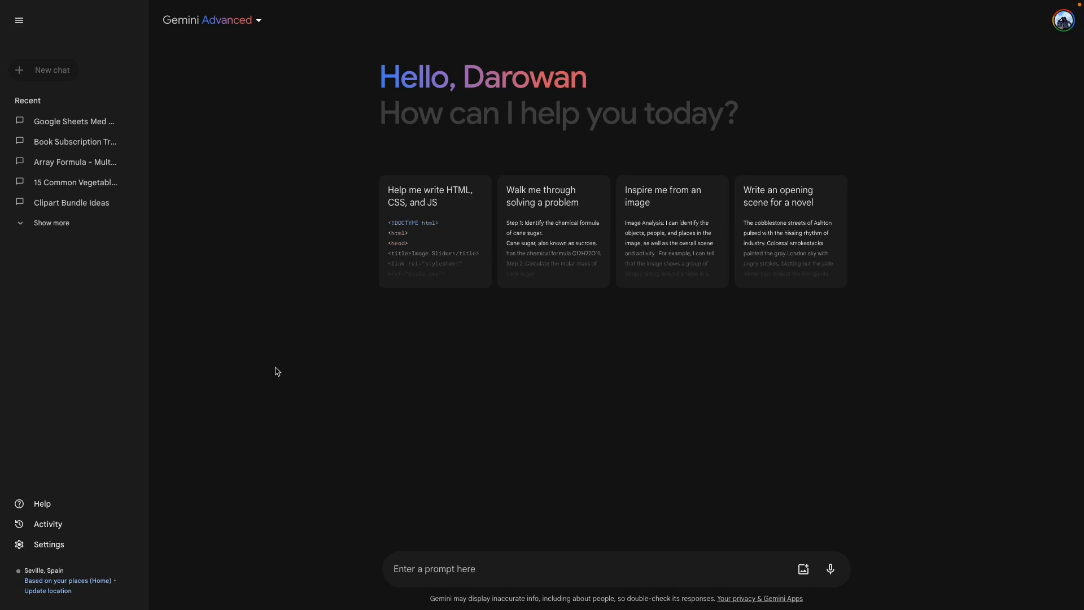
click(213, 20)
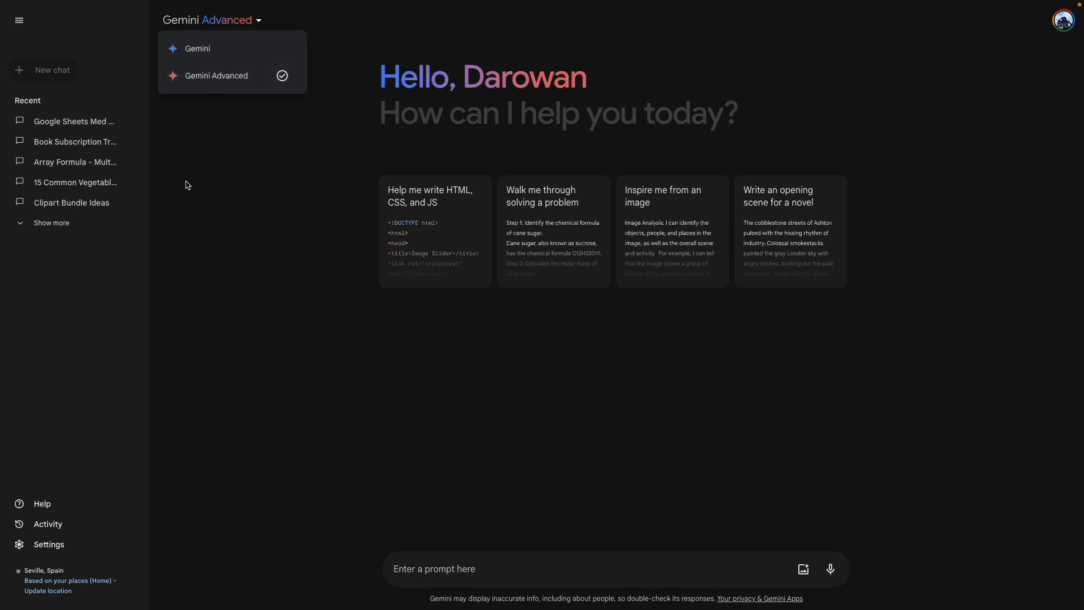
click(186, 181)
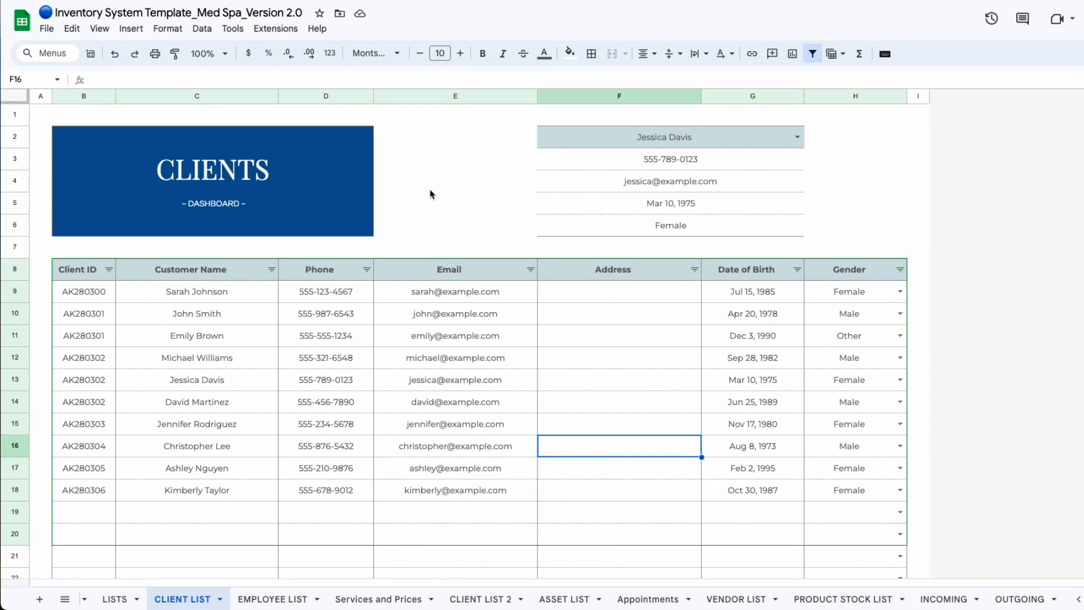
In the Google Sheets CLIENT LIST, examine the customer name, email and address entries of the client table
click(415, 208)
click(593, 445)
click(455, 315)
click(204, 404)
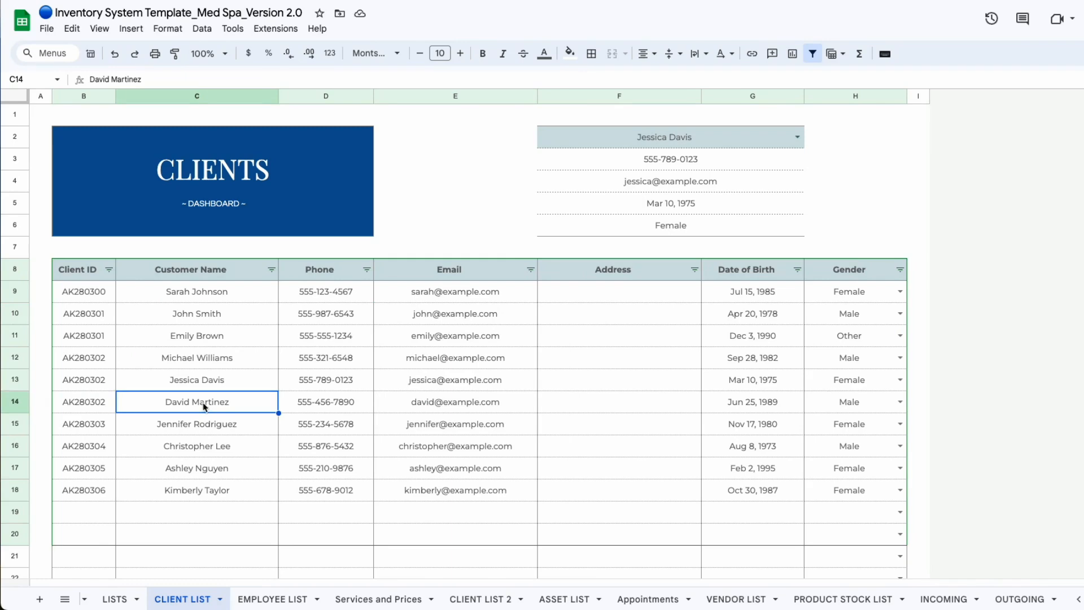
click(194, 339)
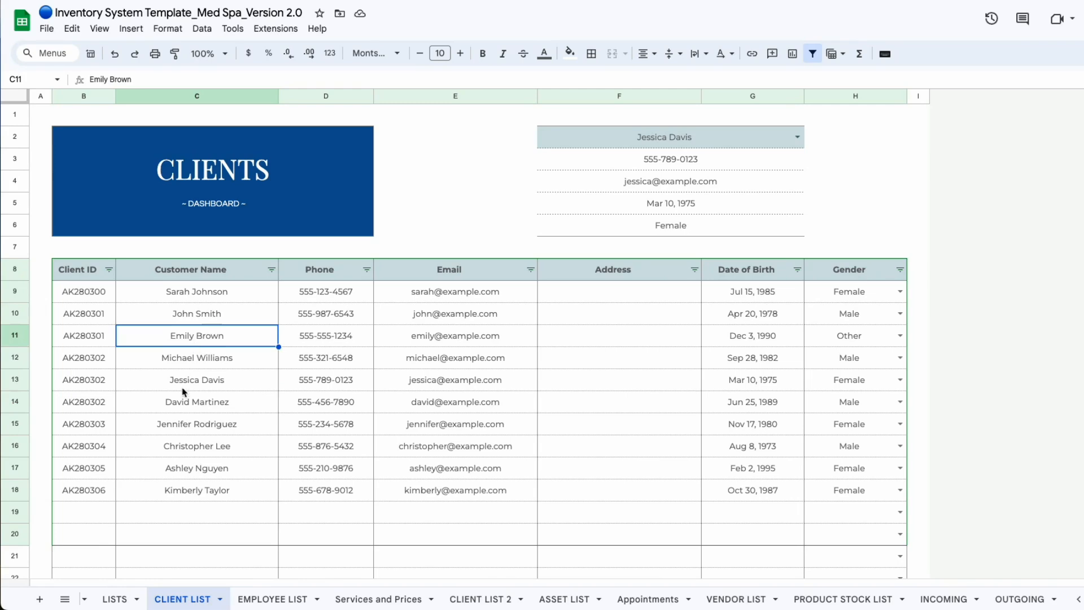
click(210, 454)
click(195, 497)
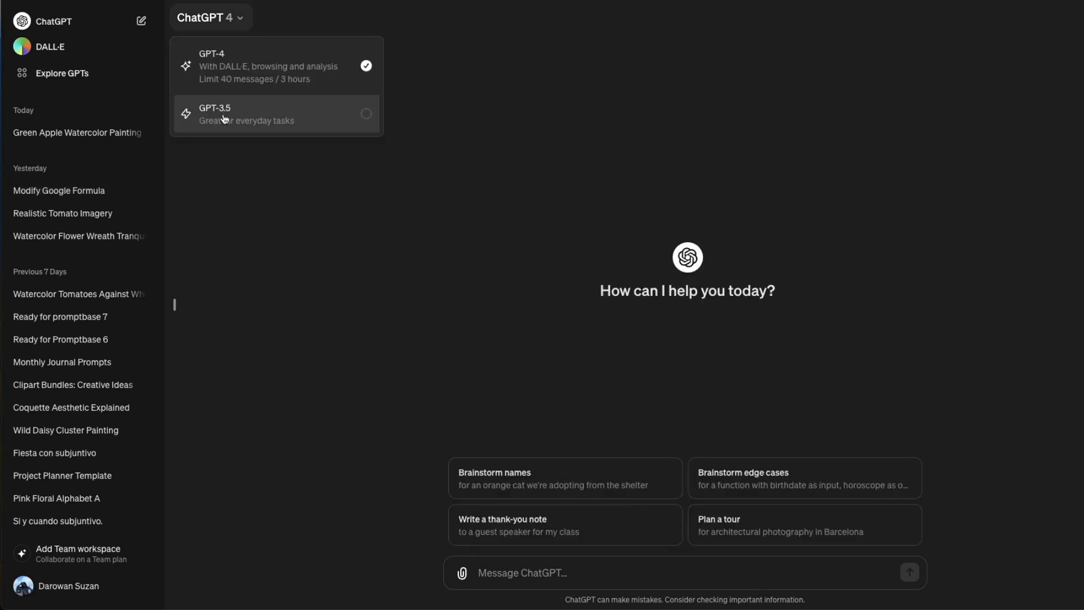
In ChatGPT, switch to GPT-3.5, collapse the chat history and request a list of realistic dummy client information for a medspa spreadsheet template
click(226, 117)
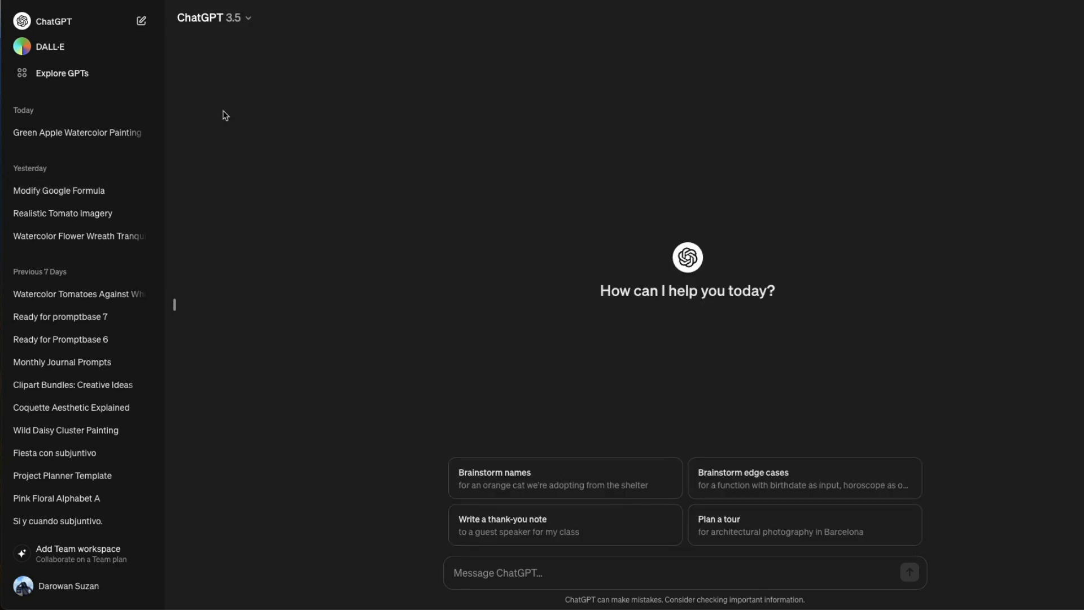
click(174, 307)
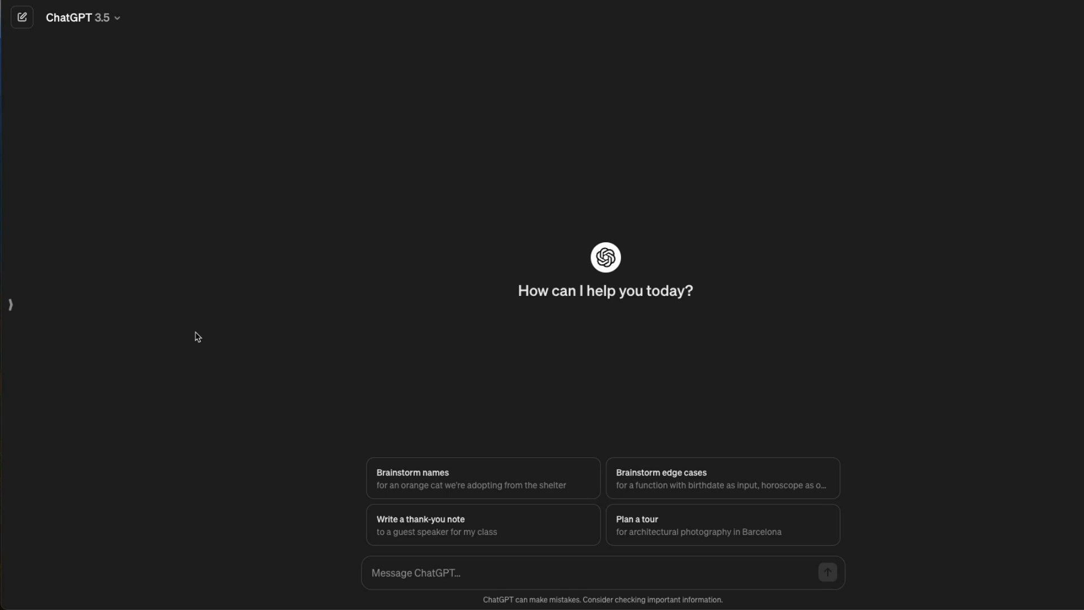
click(453, 571)
text(create a list of realistic dummy client information that i can use to create a spreadsheet template for a medspa)
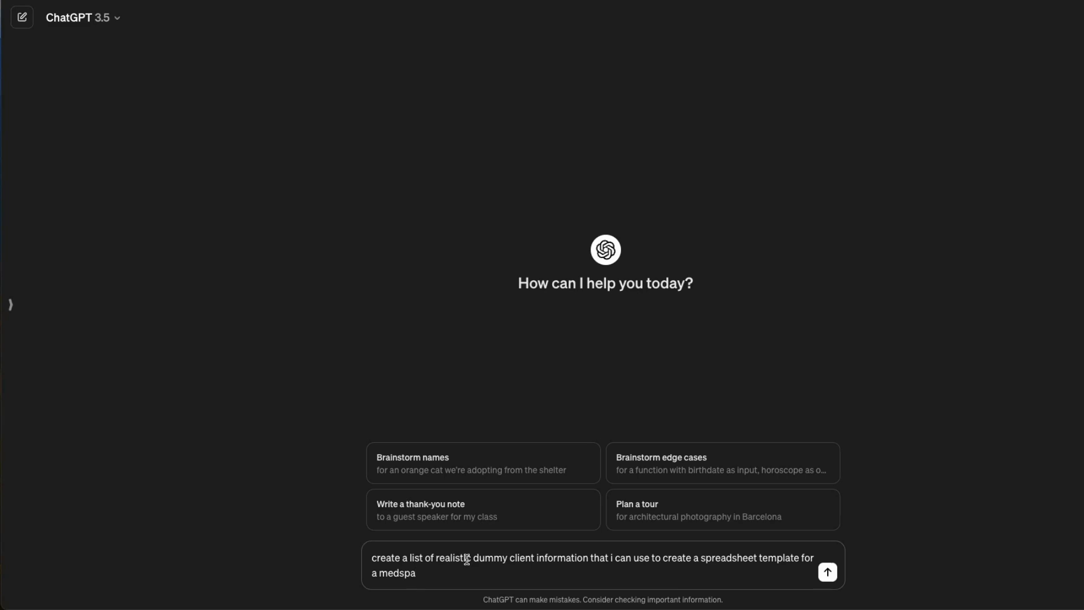
key(Return)
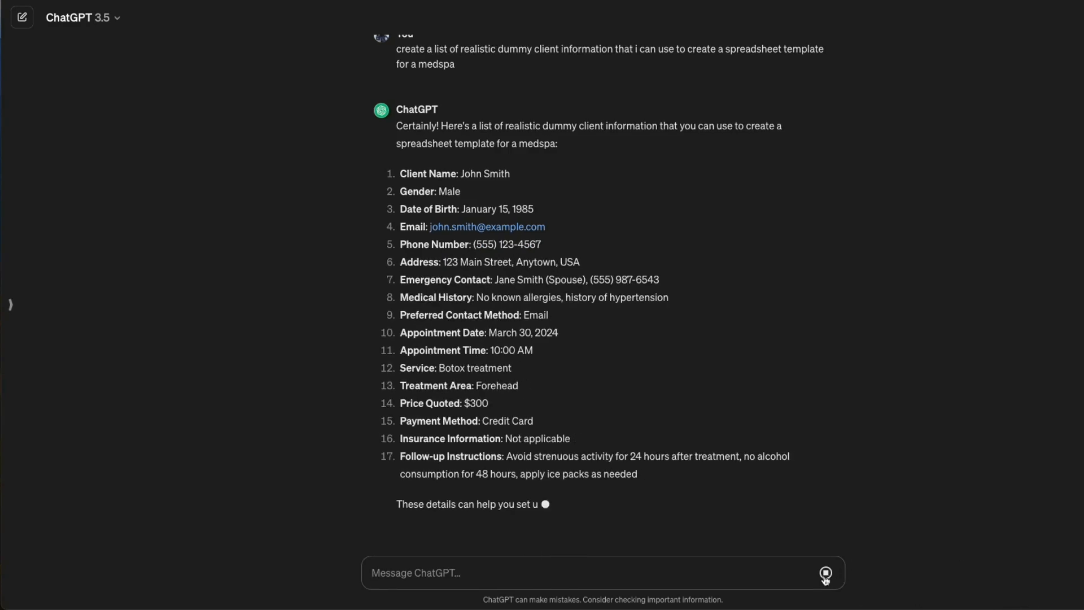
Edit the submitted prompt to ask for a table with a list of 10 realistic dummy clients, resubmit it and review the table's columns
scroll(596, 332, up, 1)
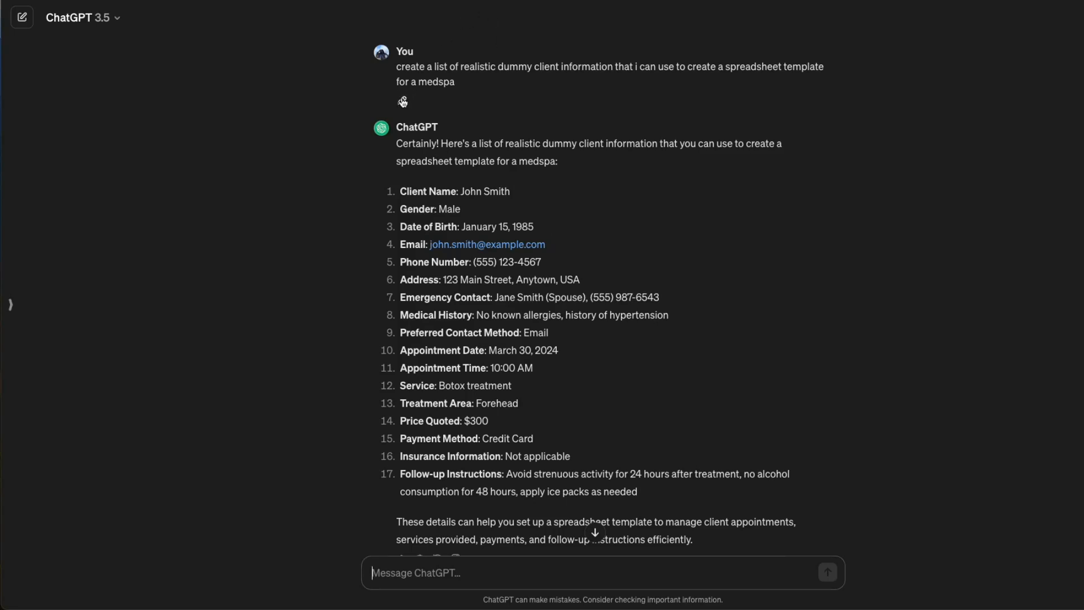
click(403, 101)
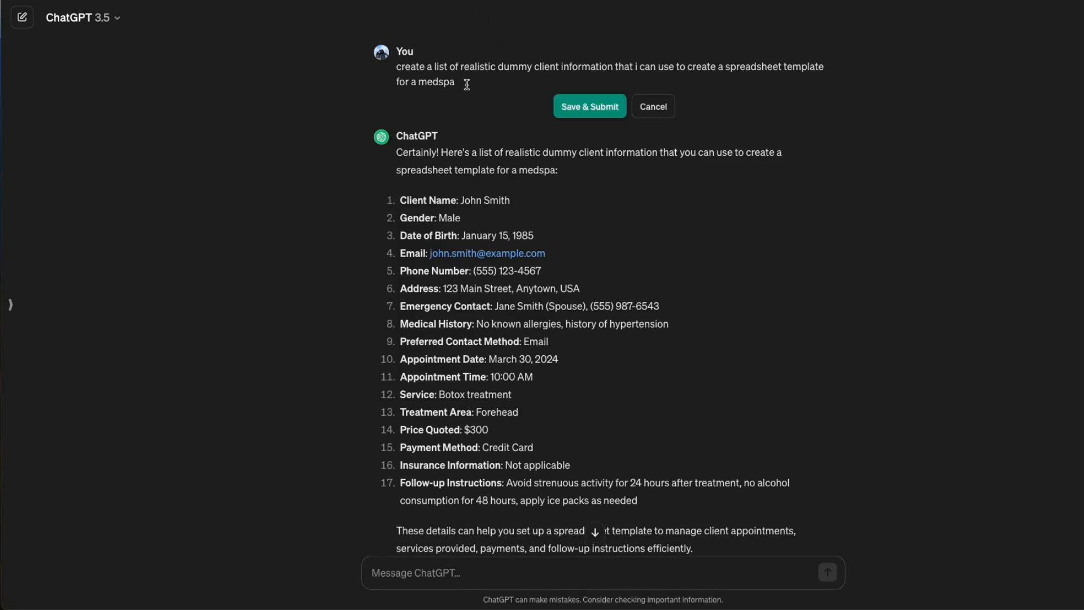
click(434, 63)
text(table with a)
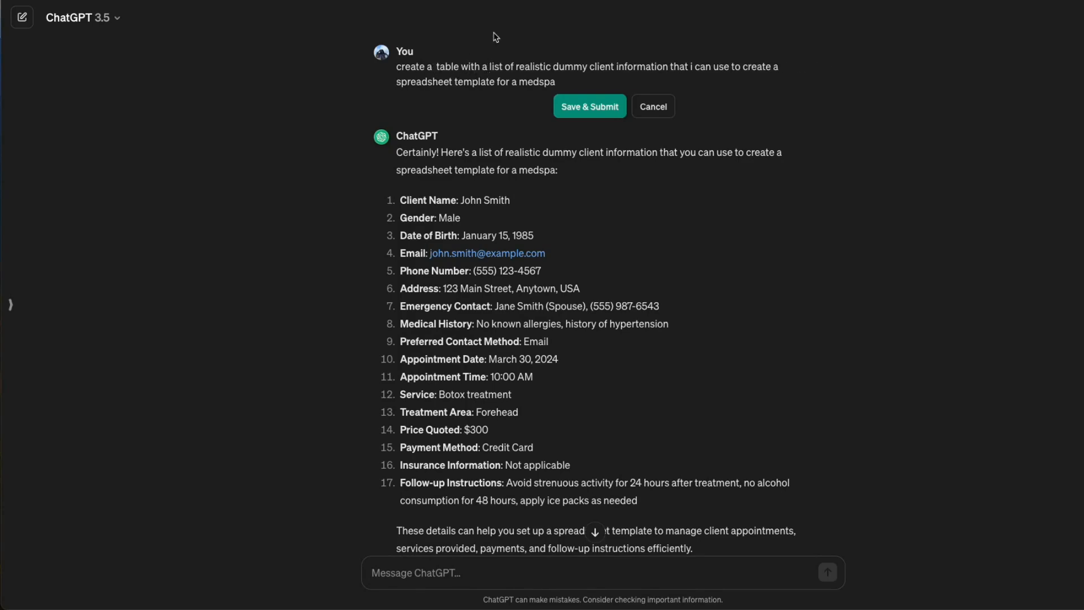
click(514, 62)
text(10)
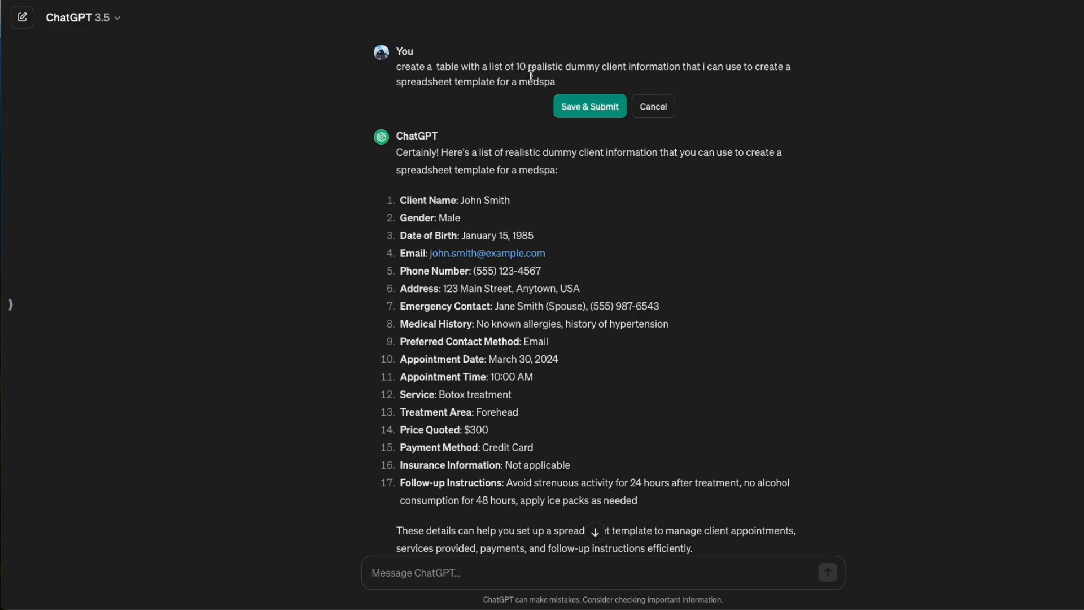
click(580, 107)
scroll(579, 107, up, 1)
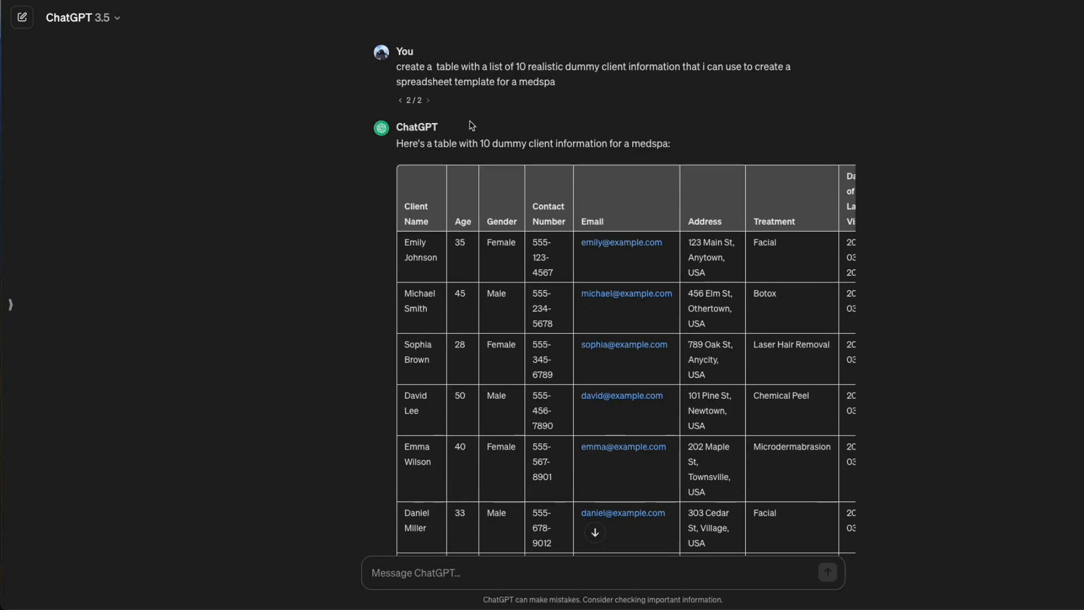
scroll(498, 267, right, 2)
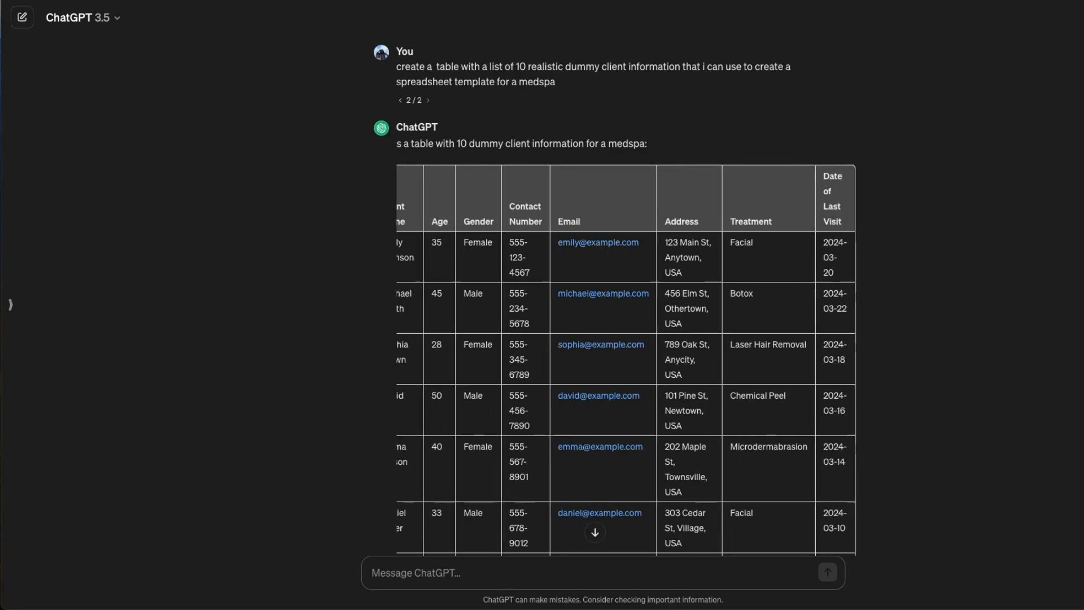
Copy the whole 10-client table from ChatGPT, header row included, and switch to the blank Google Sheets demo spreadsheet
scroll(497, 267, left, 2)
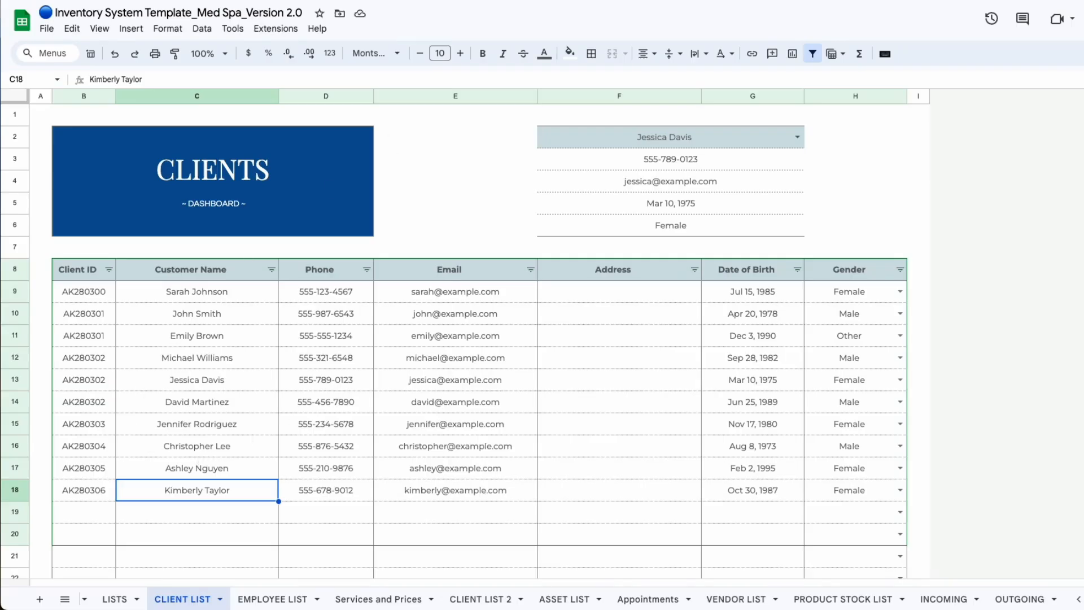
click(189, 0)
drag(400, 63, 891, 368)
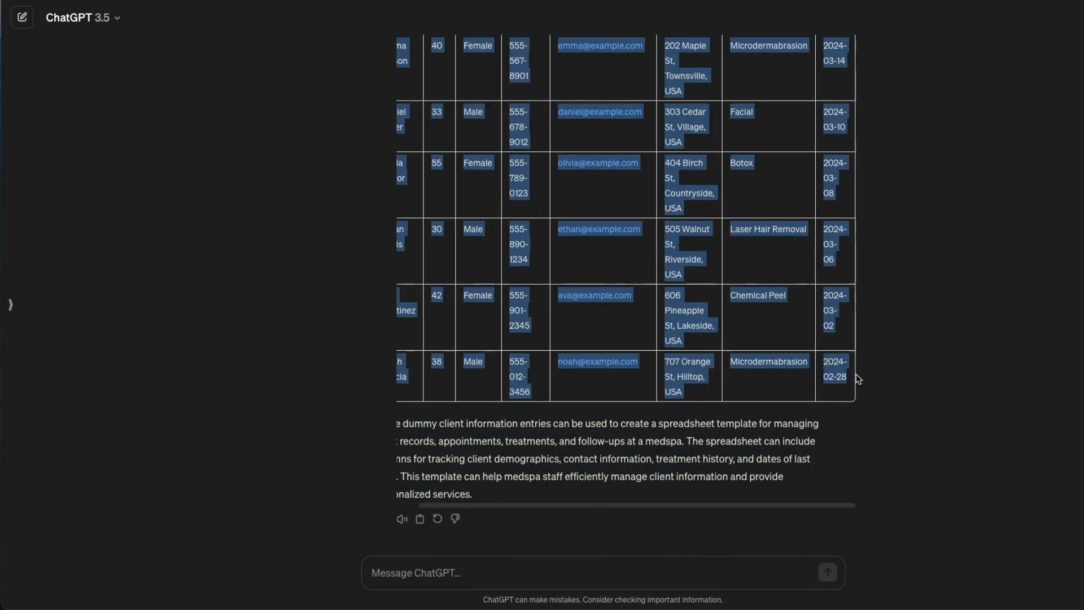
click(85, 1)
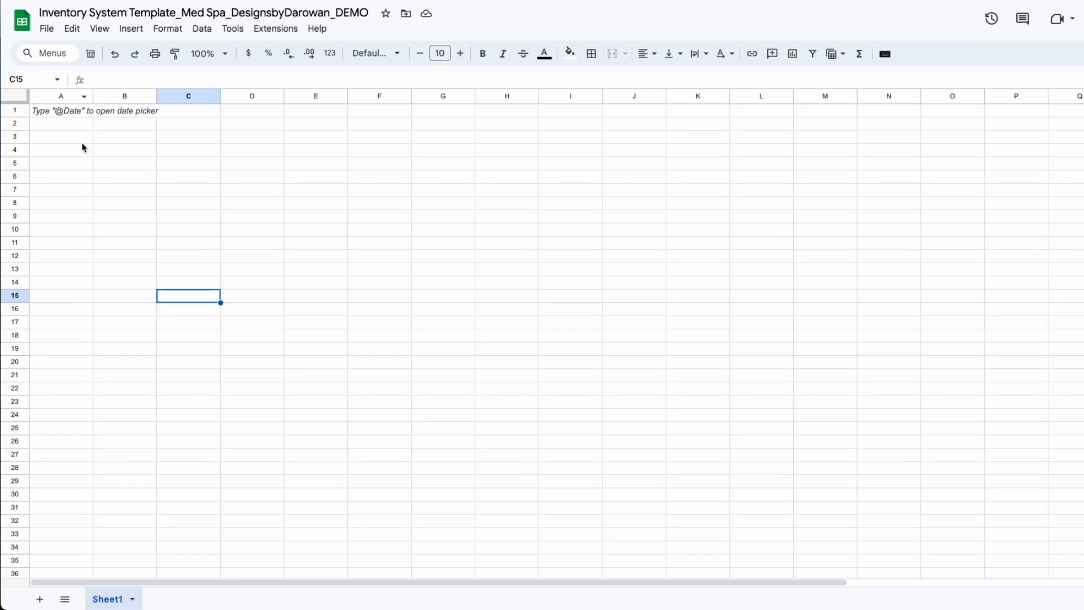
Try a regular paste of the copied client table at cell B4 and undo it
click(126, 154)
key(ctrl+v)
click(213, 389)
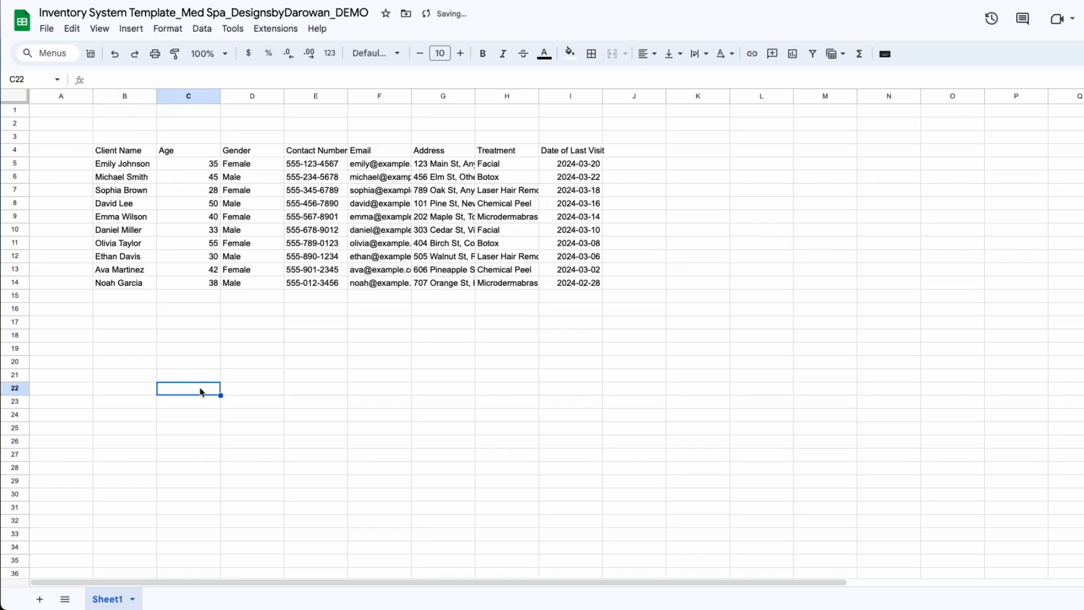
key(ctrl+z)
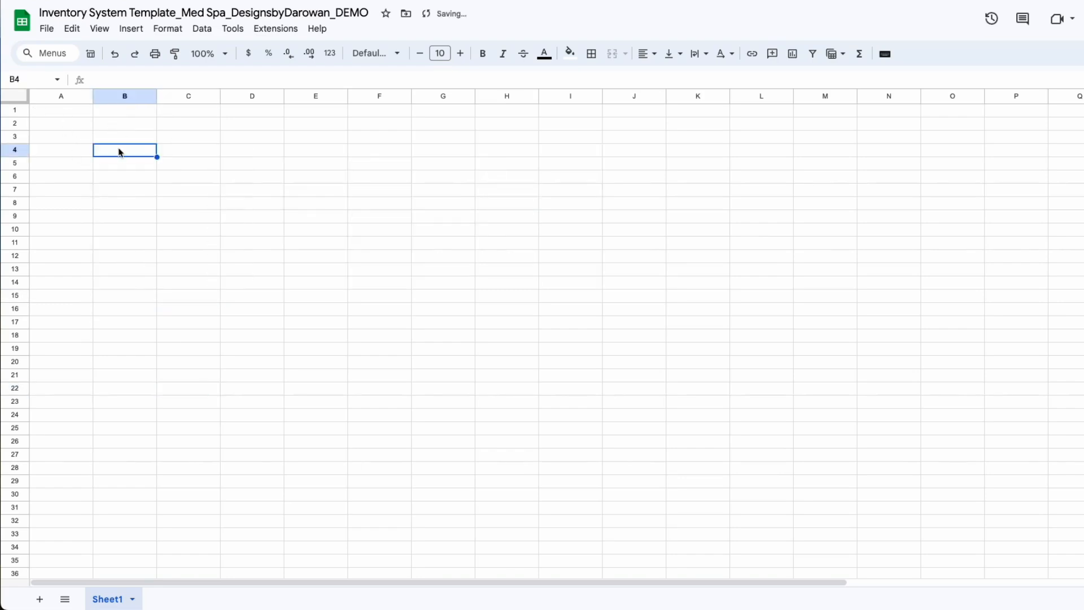
Try a values-only paste of the client table at cell B4, check how it fills the cells, and undo it
key(ctrl+shift+v)
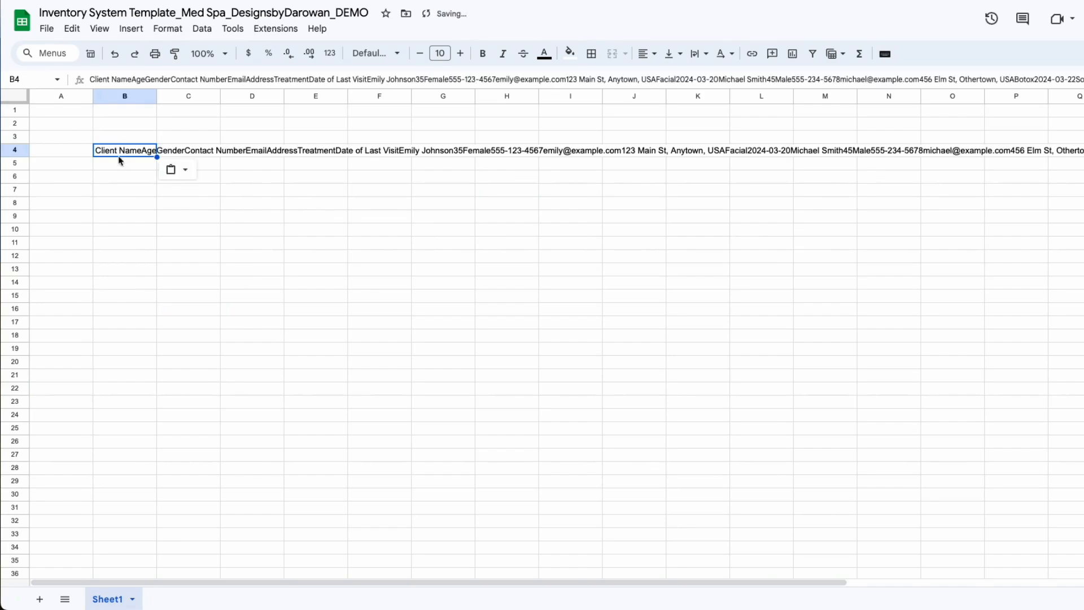
click(129, 257)
click(202, 154)
click(135, 159)
click(136, 230)
click(195, 221)
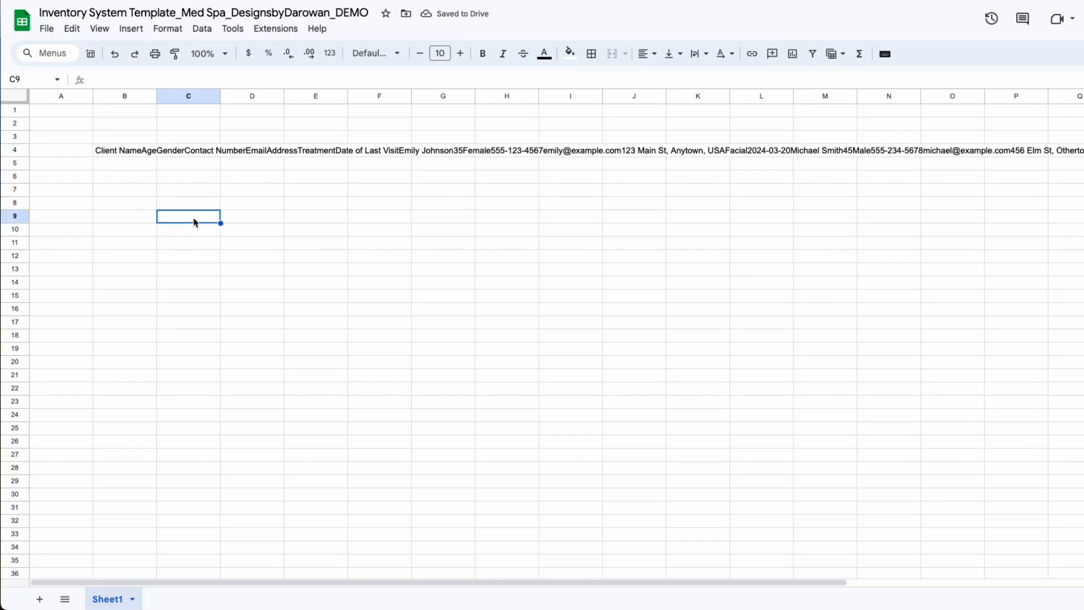
key(ctrl+z)
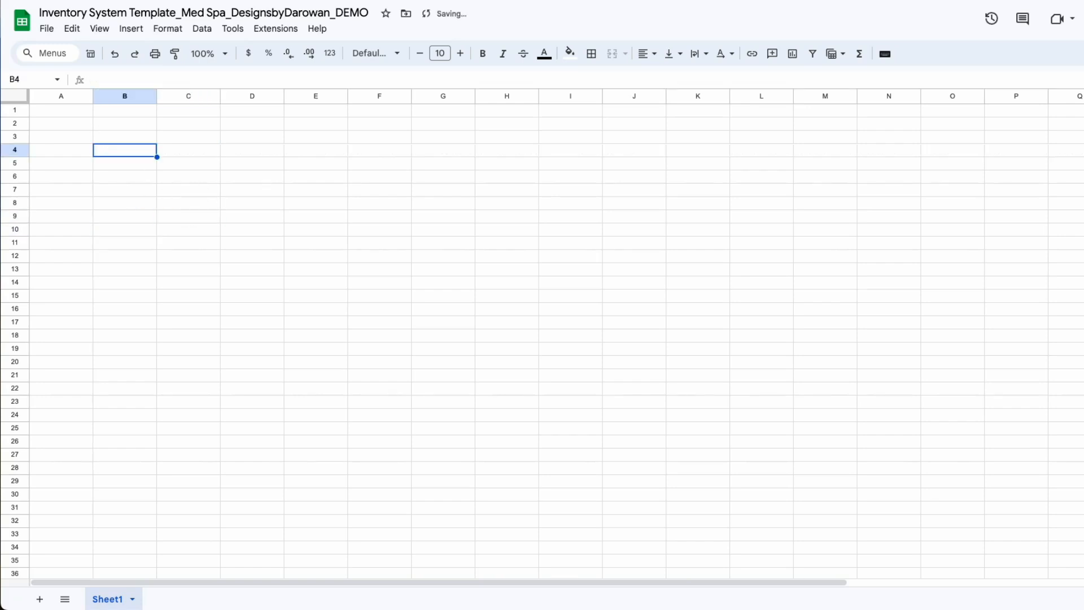
Compare values-only and regular pastes of the client table at cell B4, undoing each attempt
key(ctrl+v)
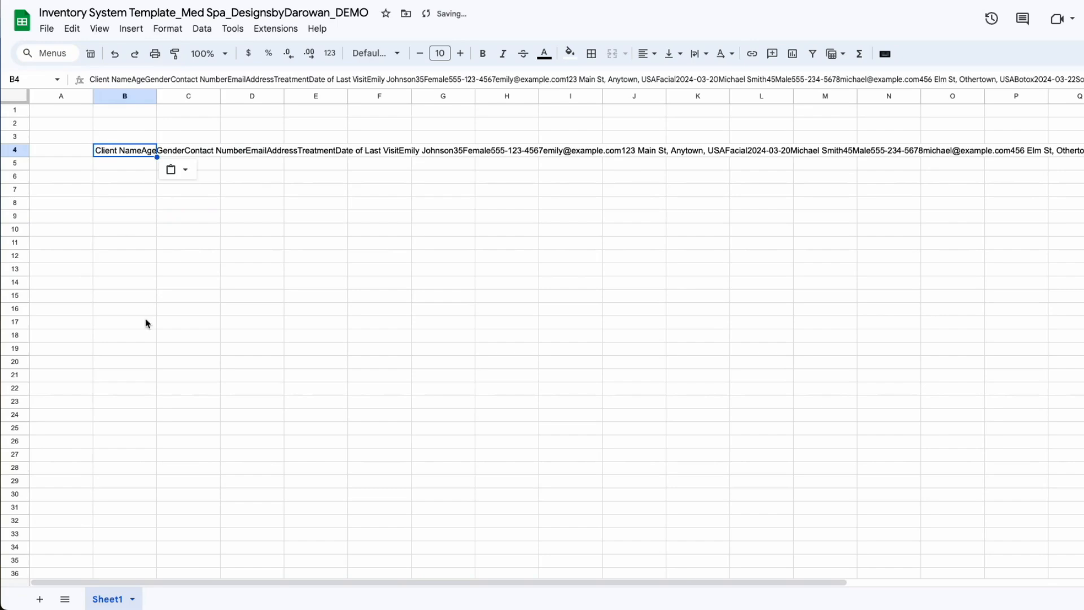
key(ctrl+z)
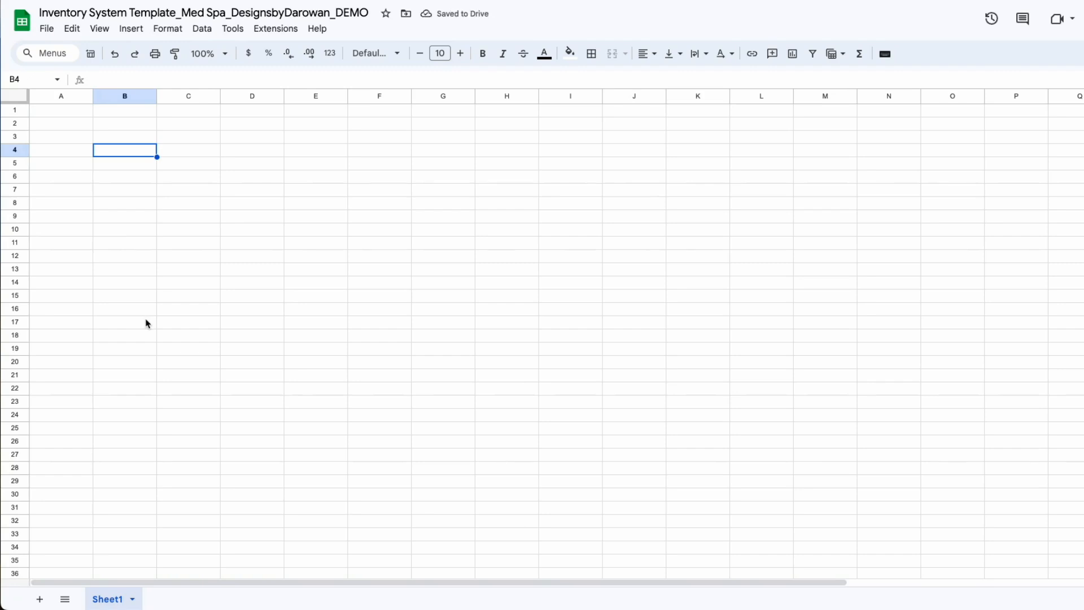
key(ctrl+v)
key(ctrl+z)
key(ctrl+v)
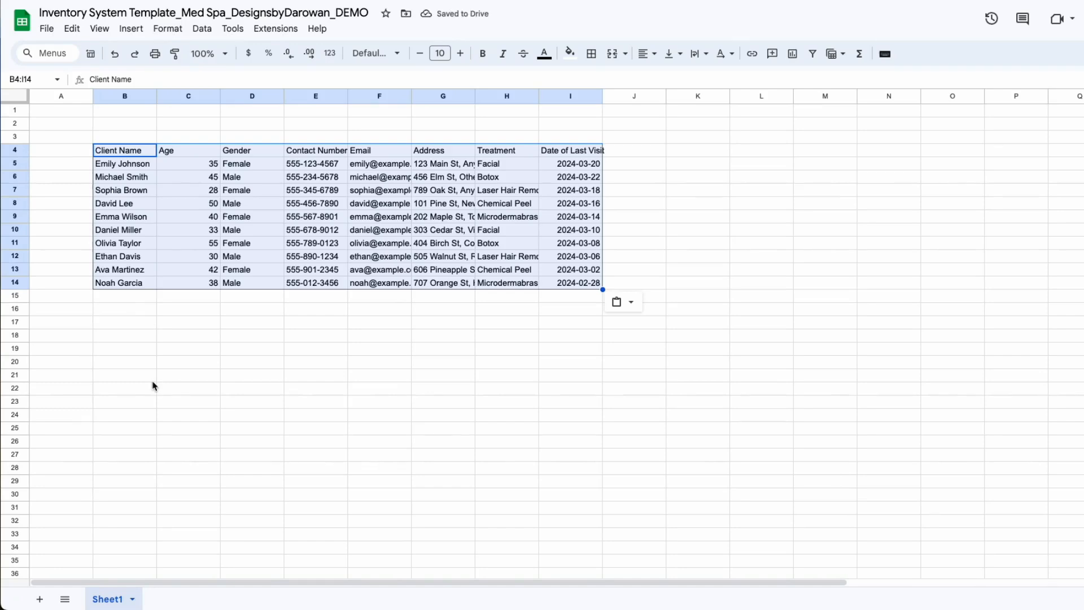
key(ctrl+z)
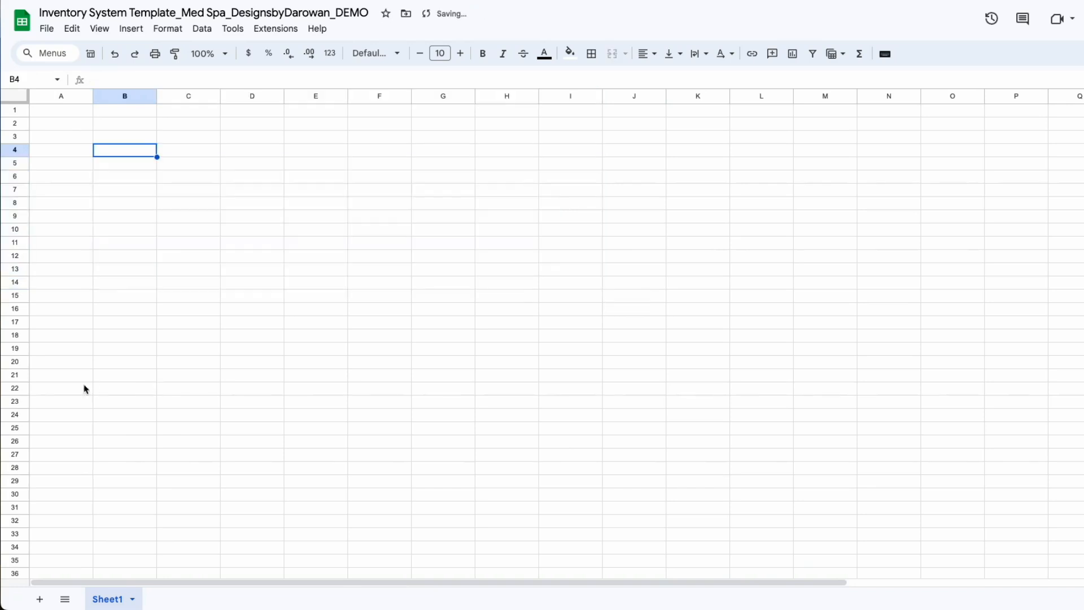
Insert the copied client table at cell B4 with Paste special, using Values only
right_click(145, 153)
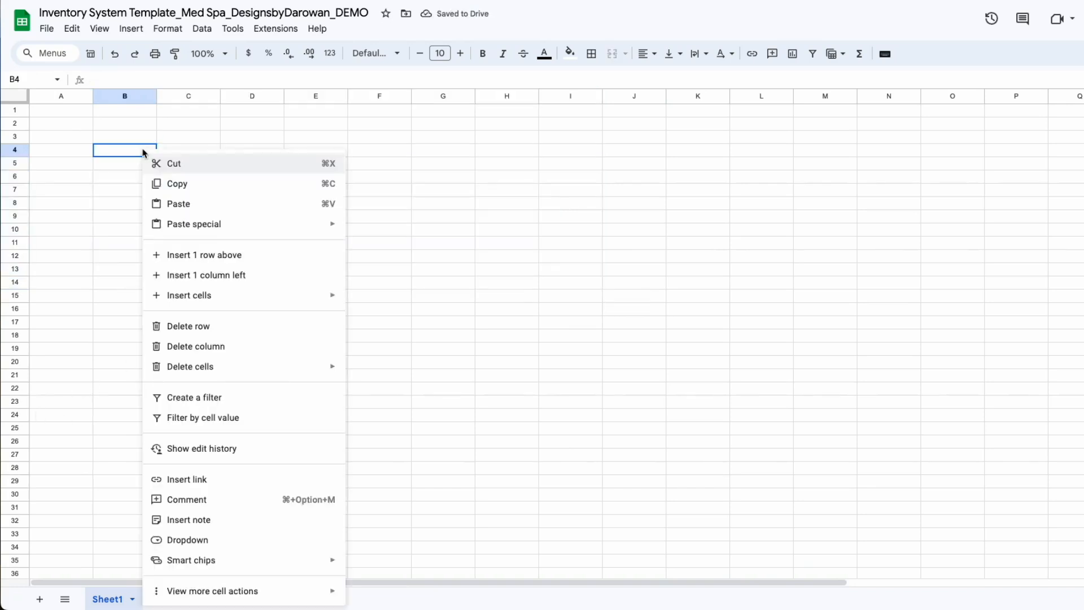
mouse_move(217, 228)
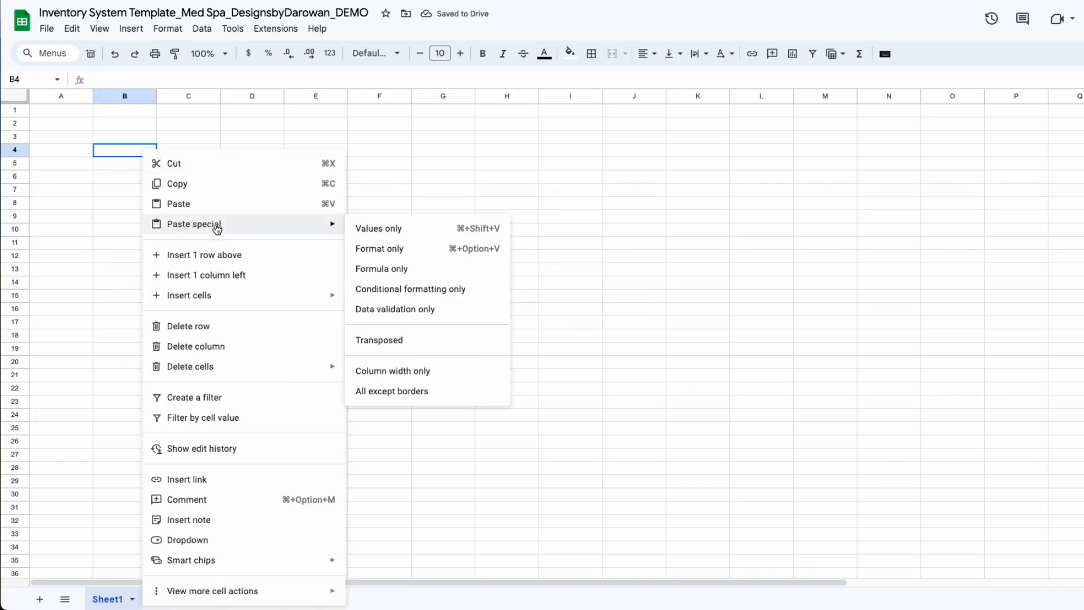
click(375, 230)
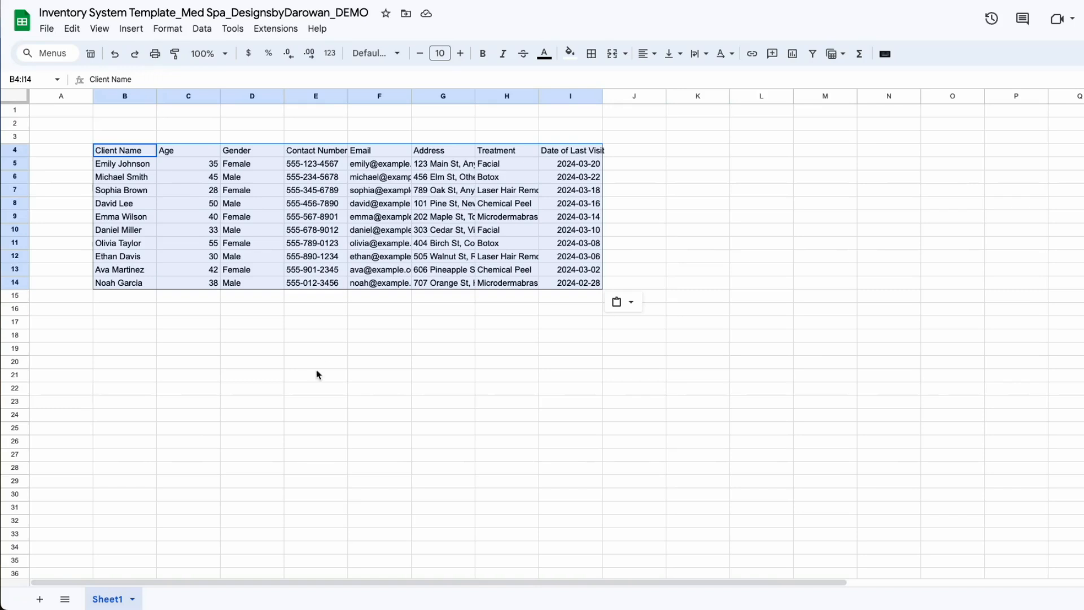
click(310, 393)
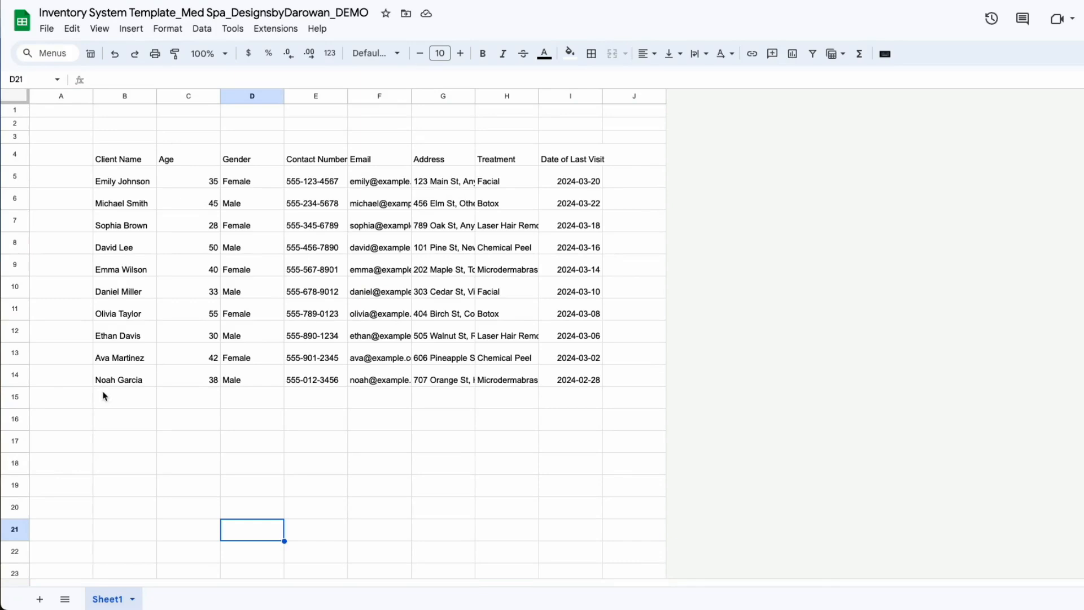
Change the Age column header in cell C4 to DOB
click(113, 415)
click(66, 440)
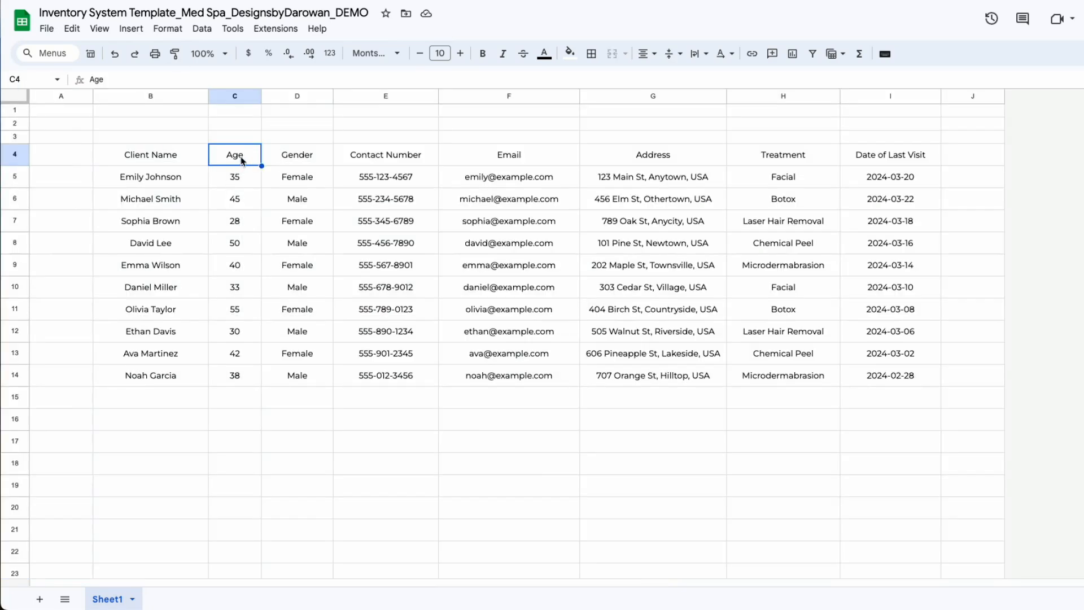
text(DOB)
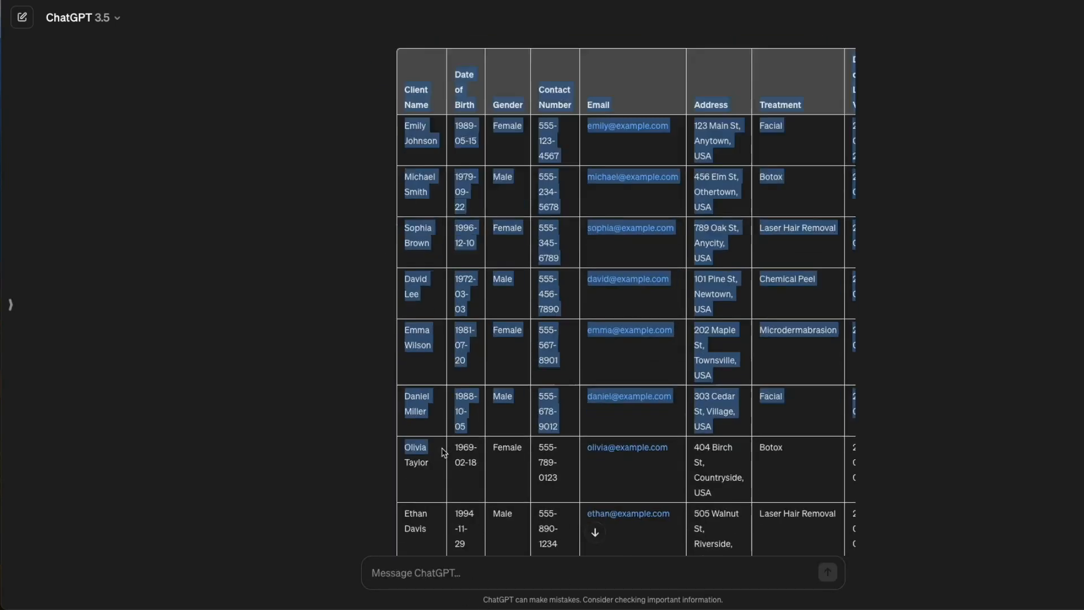
Replace the old client table with the regenerated ChatGPT table containing Date of Birth, pasted as Values only at cell B4
drag(564, 429, 875, 452)
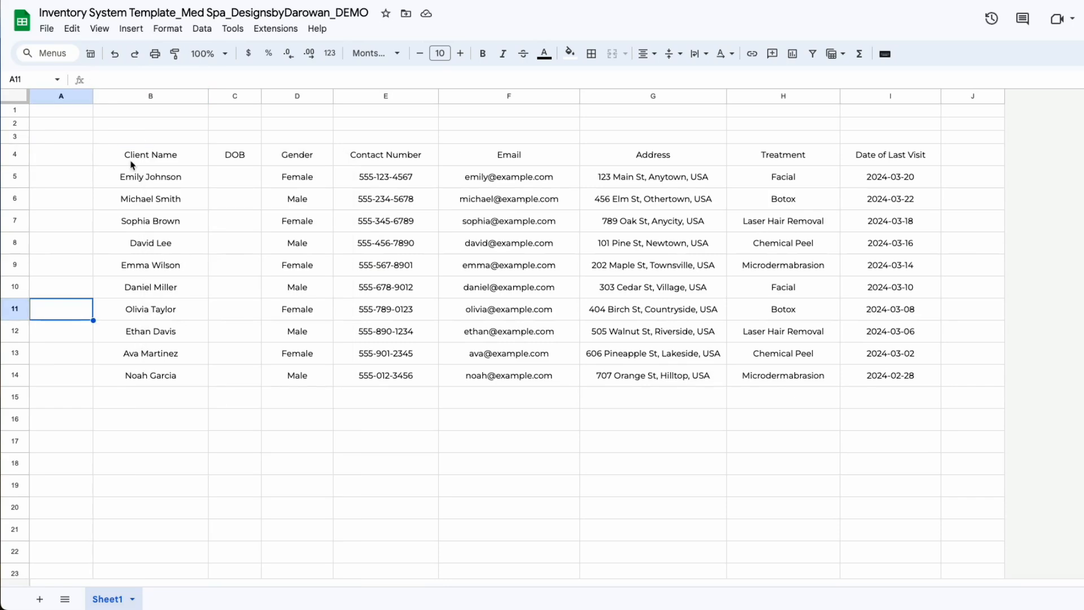
key(super+z)
click(130, 158)
right_click(137, 161)
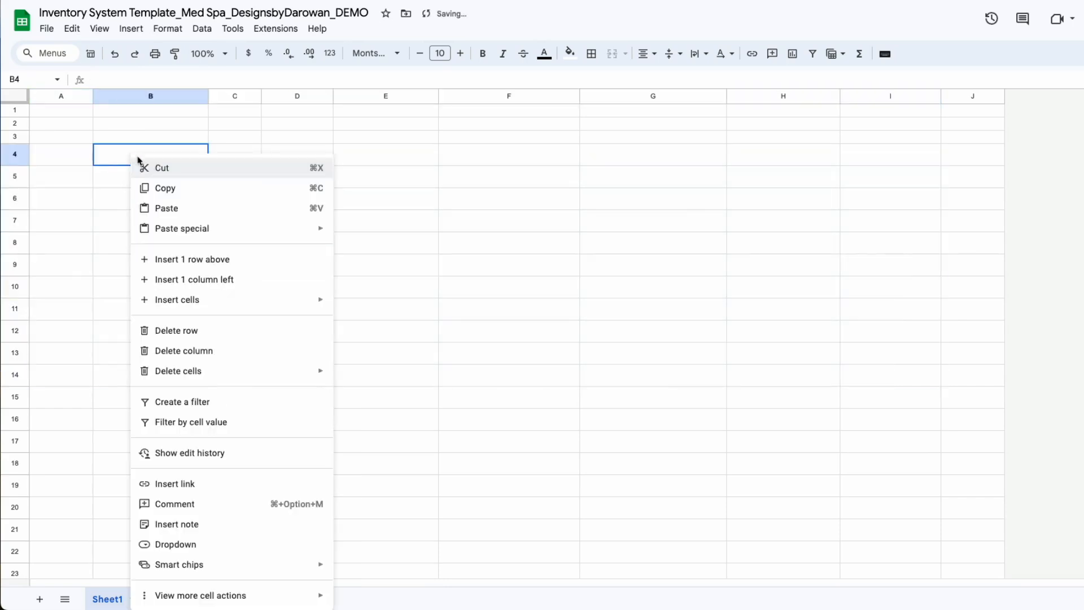
mouse_move(254, 235)
click(383, 242)
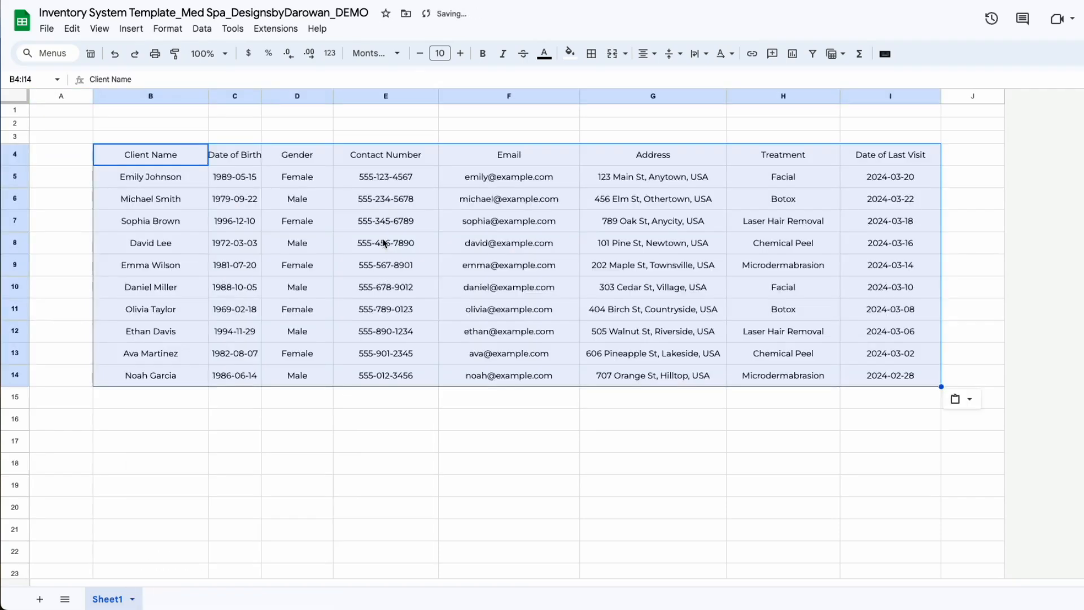
Widen column C so the Date of Birth header fits within its cell
click(154, 461)
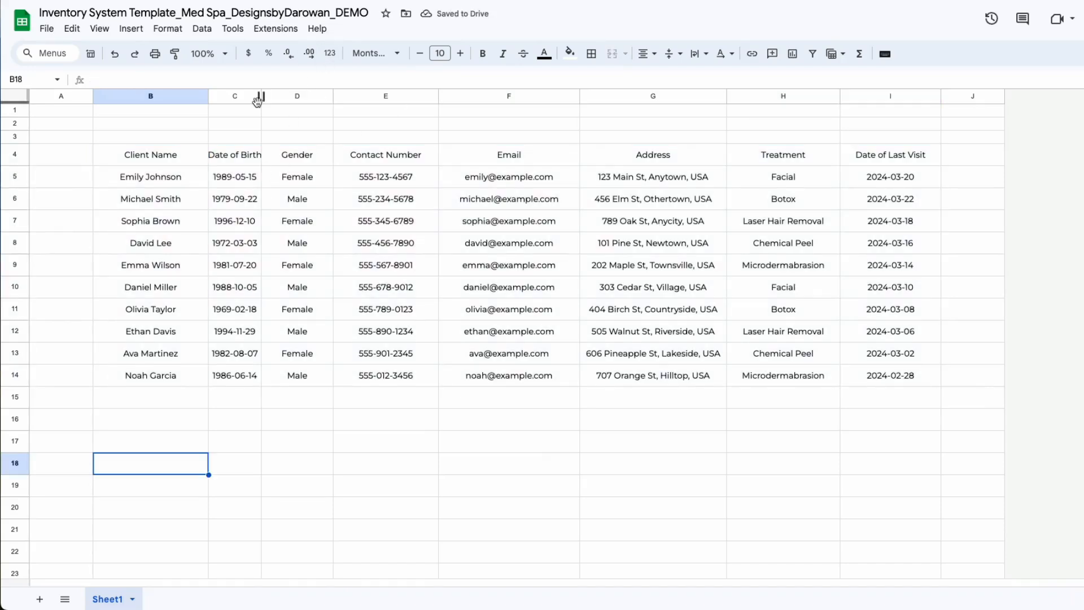
drag(261, 97, 282, 97)
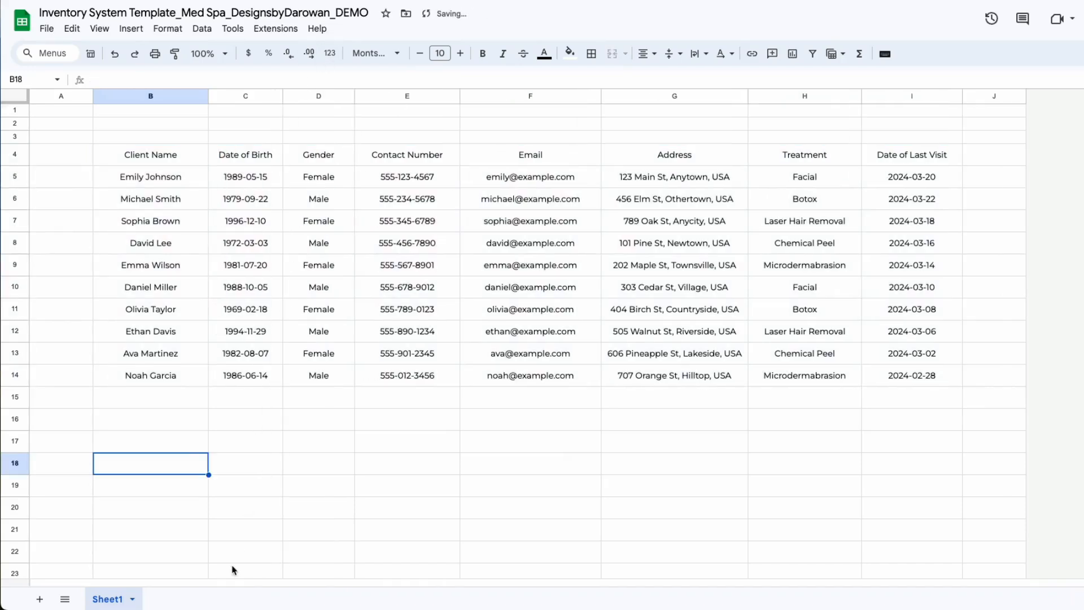
click(234, 570)
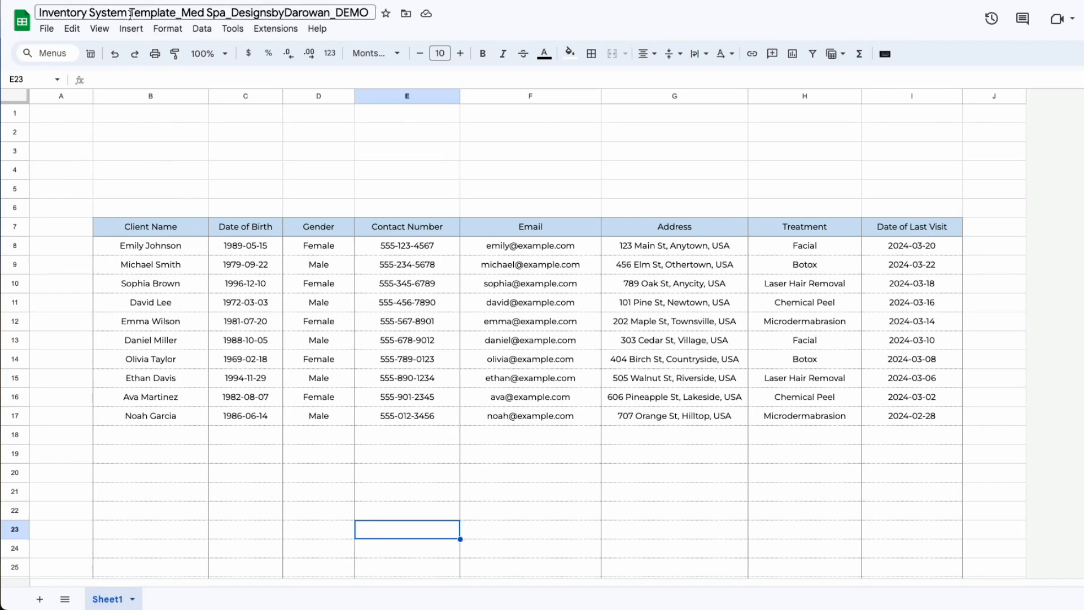
Hide the gridlines on Sheet1 around the formatted client table
click(99, 28)
mouse_move(121, 50)
click(344, 77)
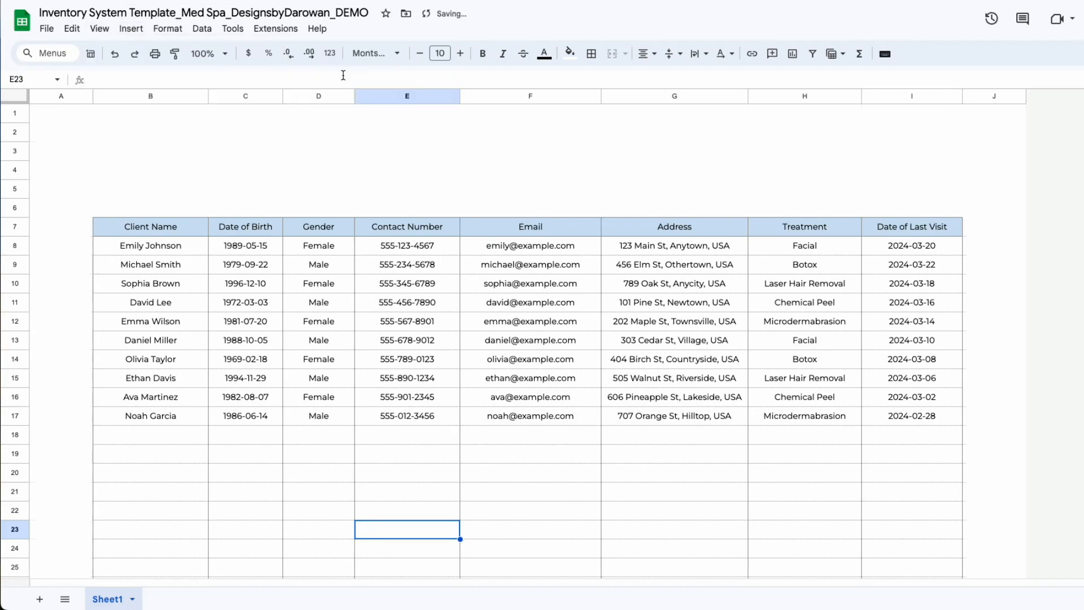
click(214, 511)
mouse_move(459, 397)
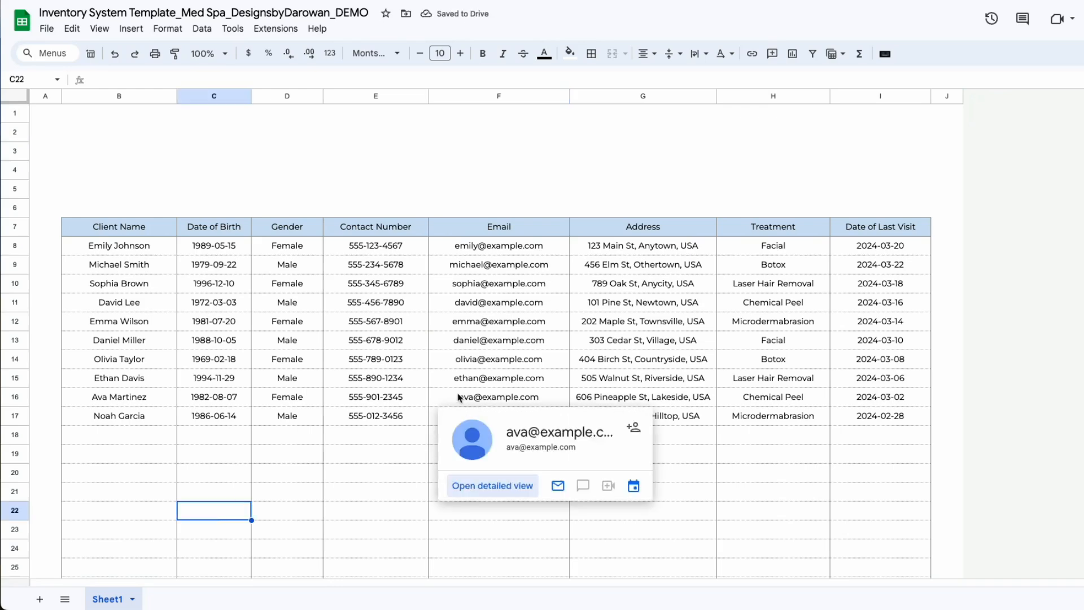
click(101, 480)
Create a filter on the client table, starting from the header row in B7:I7
drag(120, 225, 886, 235)
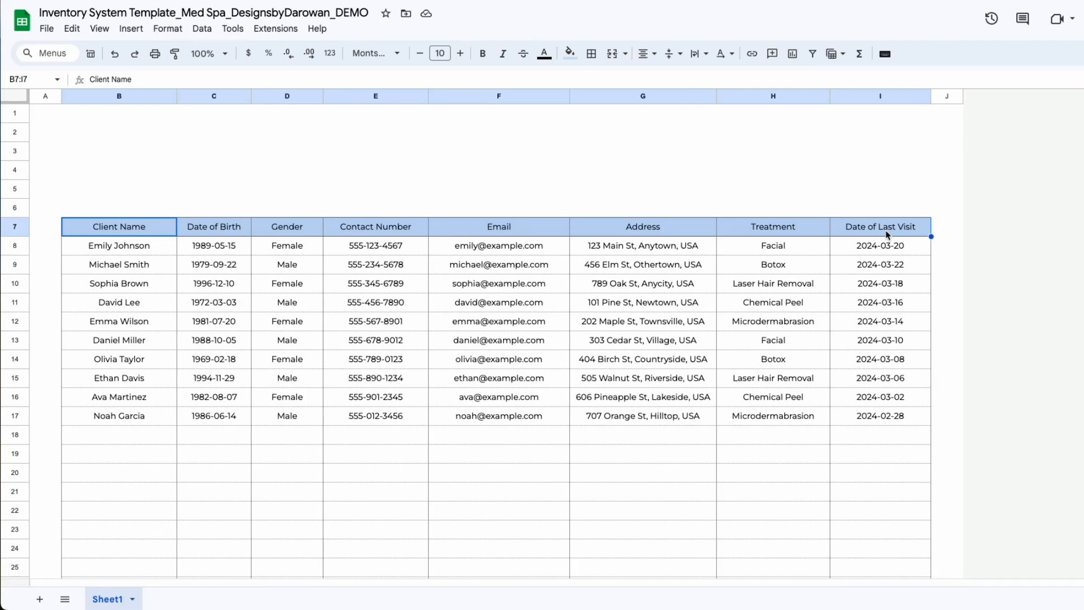
click(119, 378)
click(73, 228)
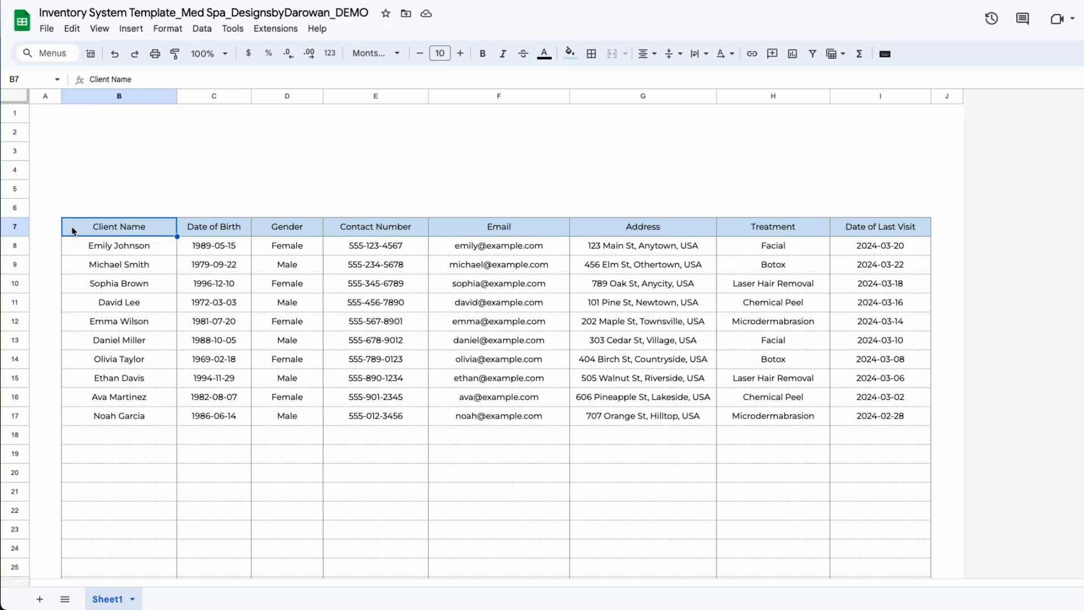
right_click(73, 231)
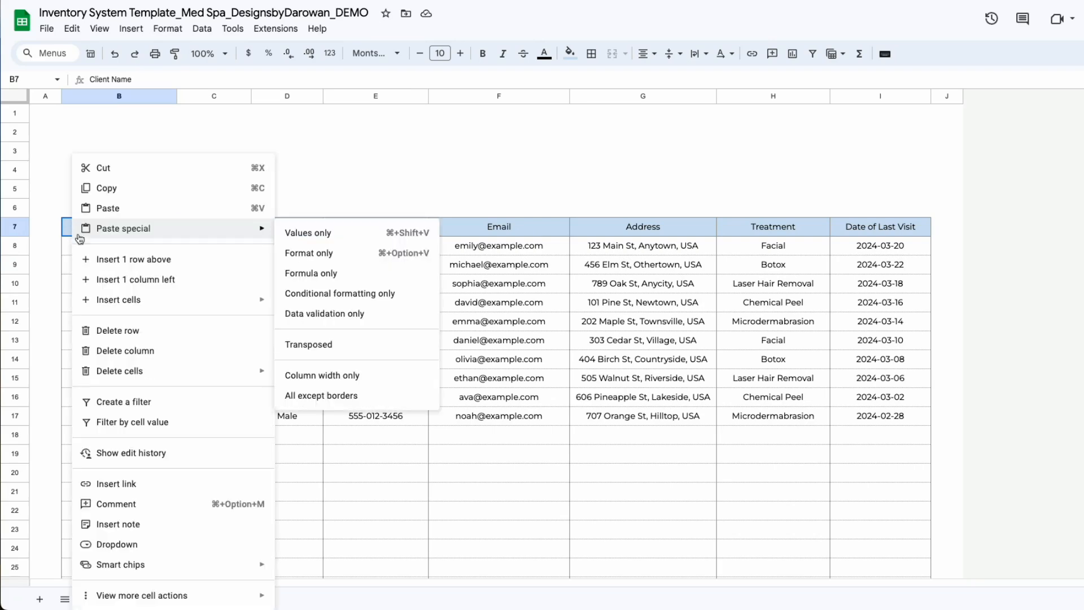
click(123, 404)
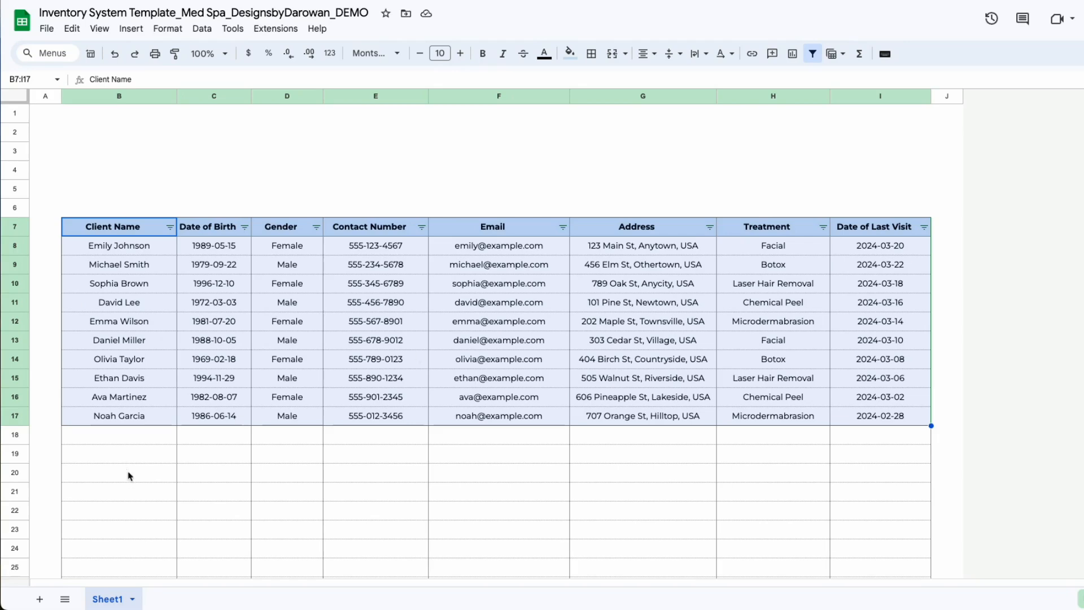
click(197, 492)
Filter the Client Name column to only the first listed client and undo that filter
click(169, 228)
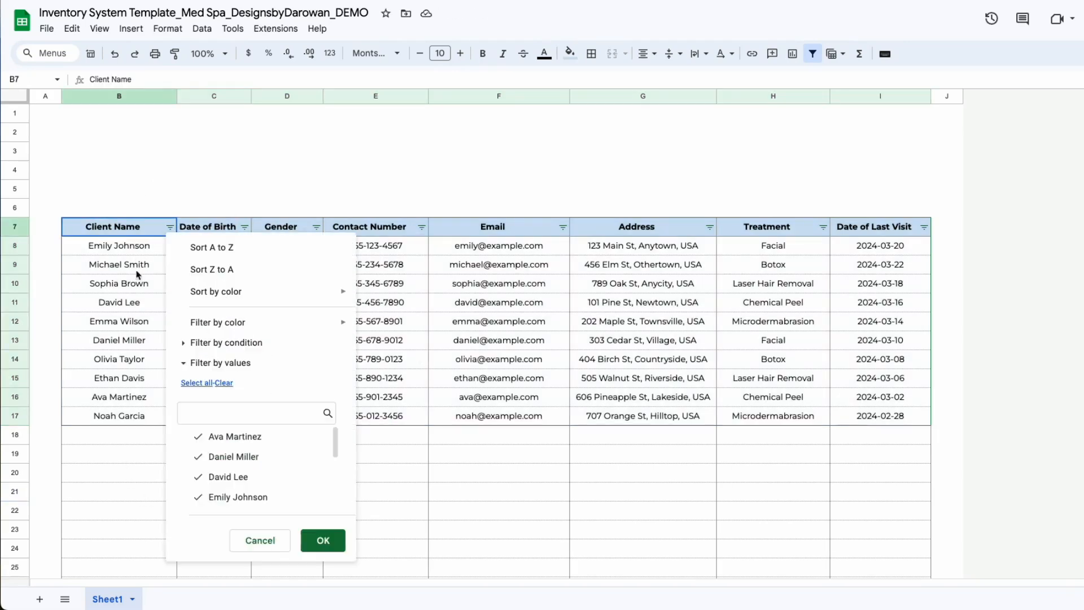
click(232, 383)
click(196, 415)
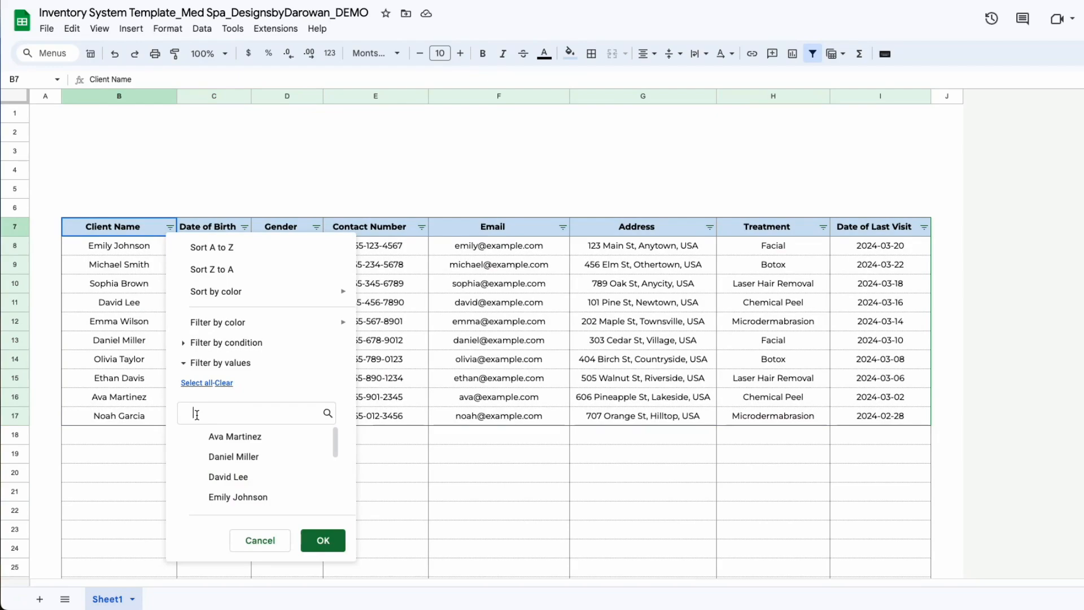
click(208, 436)
click(323, 540)
click(210, 462)
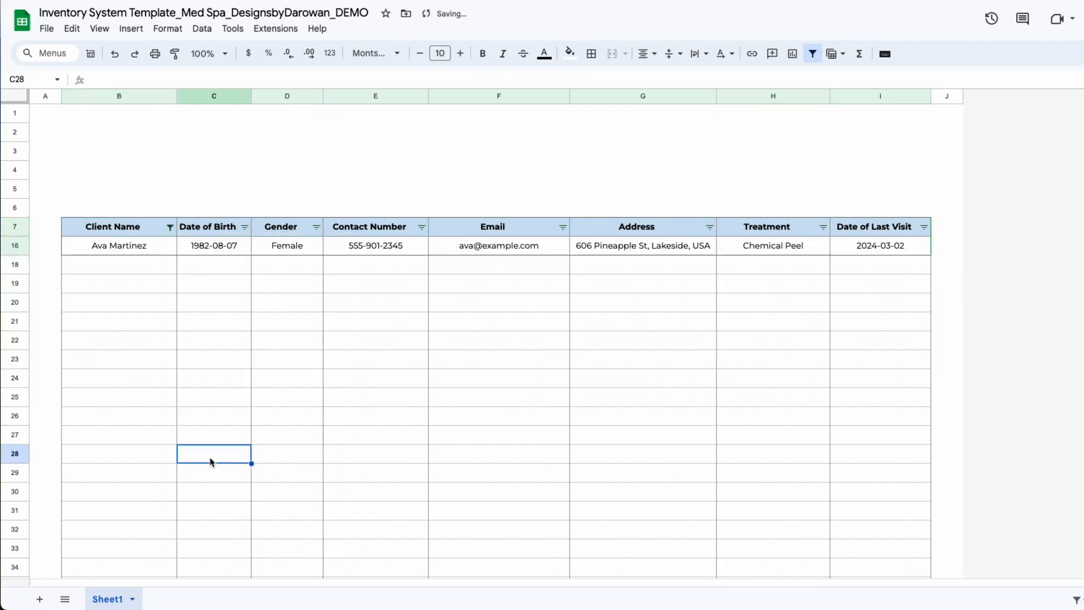
key(ctrl+z)
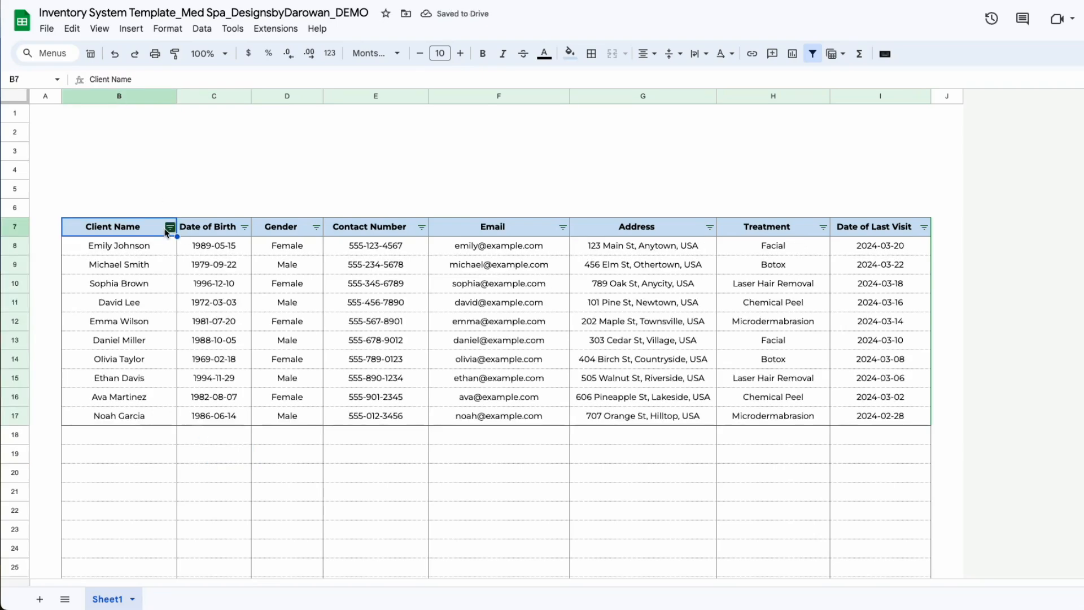
Sort the client table by Client Name from A to Z and enter a new client's full name in B18
click(170, 227)
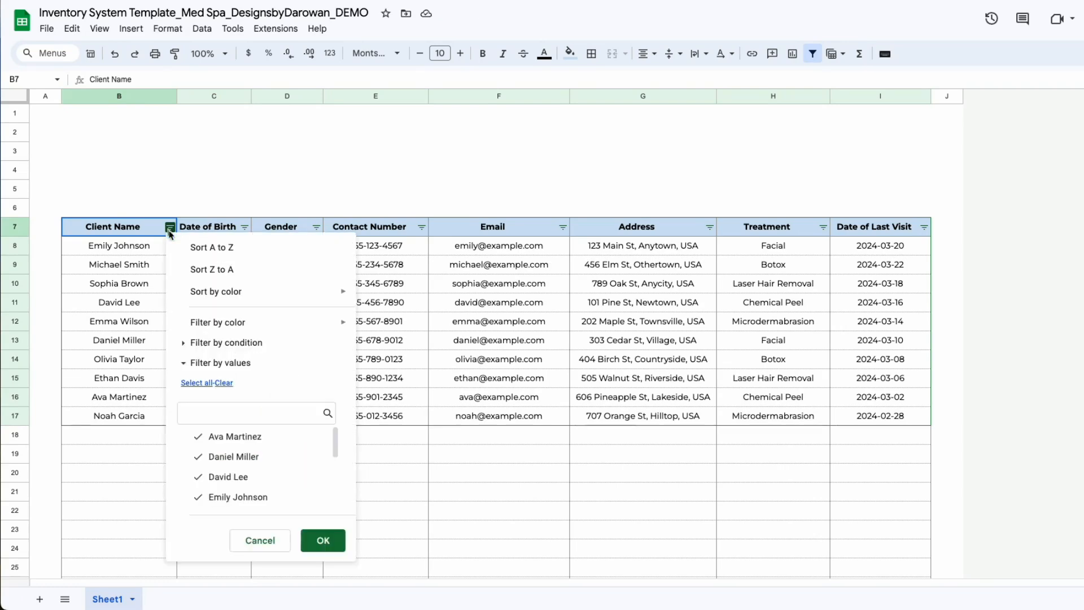
click(192, 248)
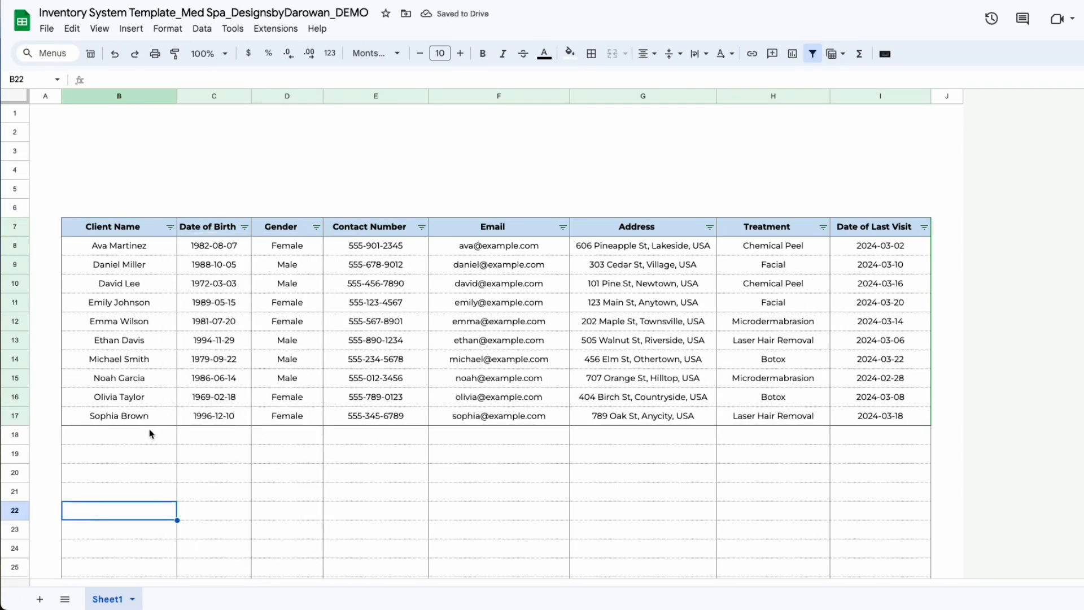
click(118, 441)
text(Ava )
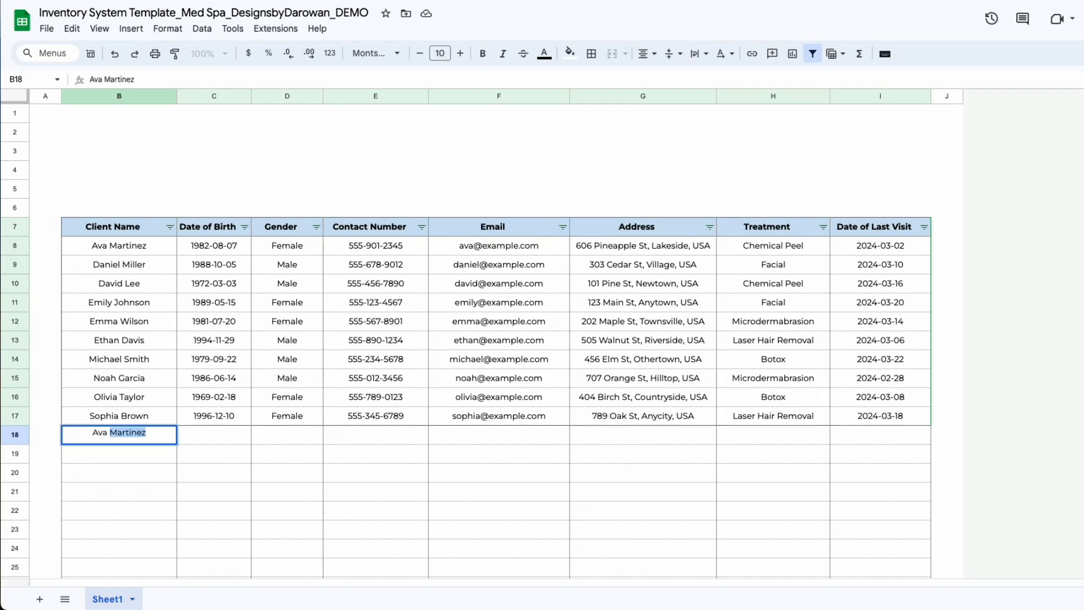
text(Davis)
key(Return)
click(122, 518)
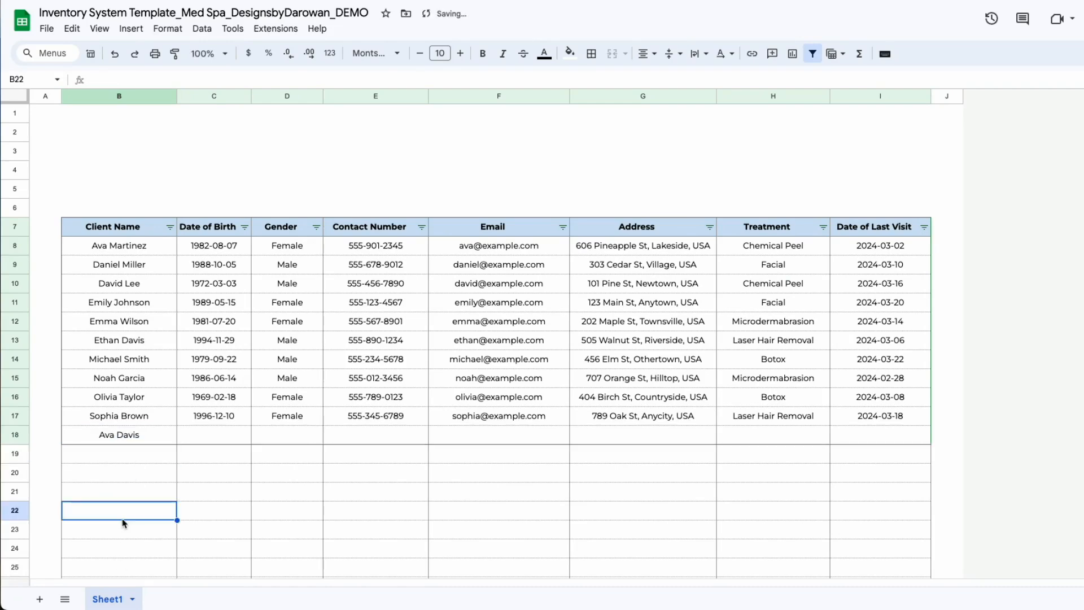
Sort the extended client table by Client Name from A to Z again and undo that sort
click(169, 227)
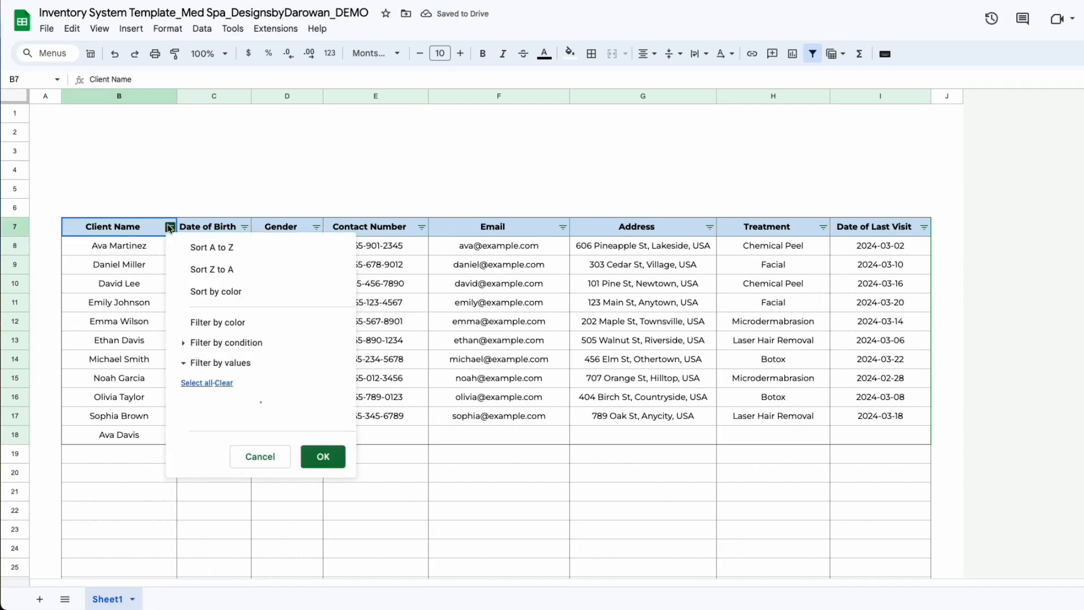
click(220, 248)
click(122, 500)
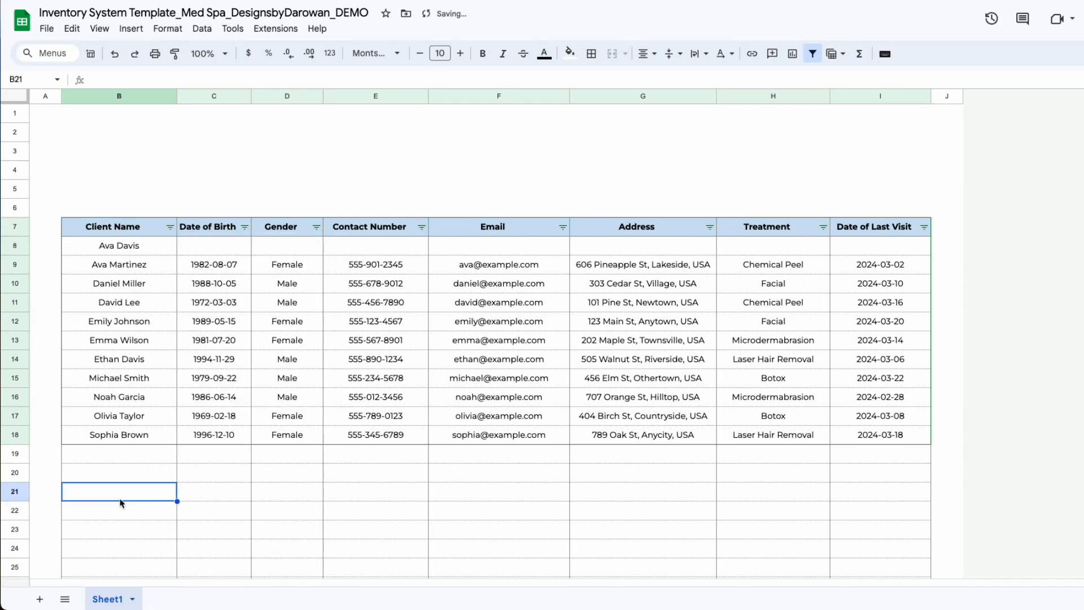
key(ctrl+z)
key(ctrl+z)
Fill the title block B2:E6 above the client table with blue
drag(77, 138, 395, 213)
click(570, 53)
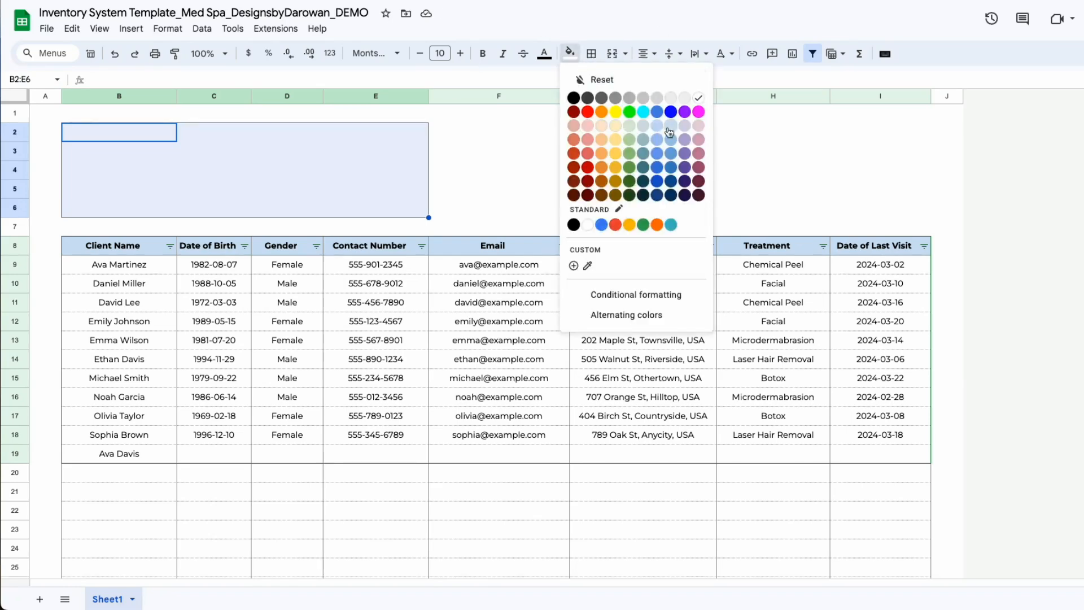
click(673, 125)
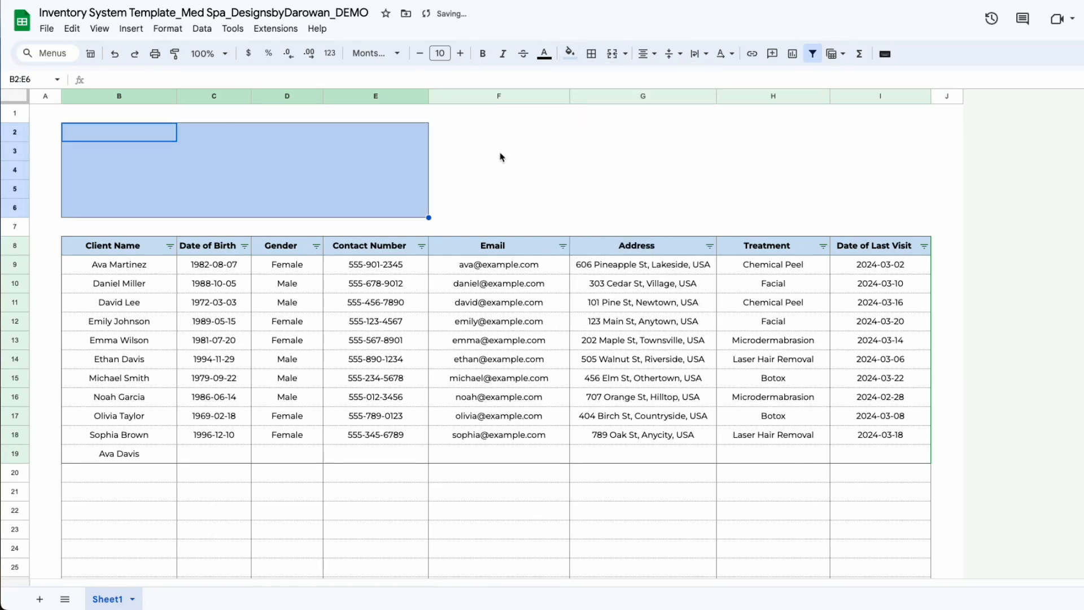
click(242, 150)
drag(67, 131, 425, 211)
Format the block G2:H6 above the client table with a light blue first row and horizontal borders
drag(627, 133, 776, 207)
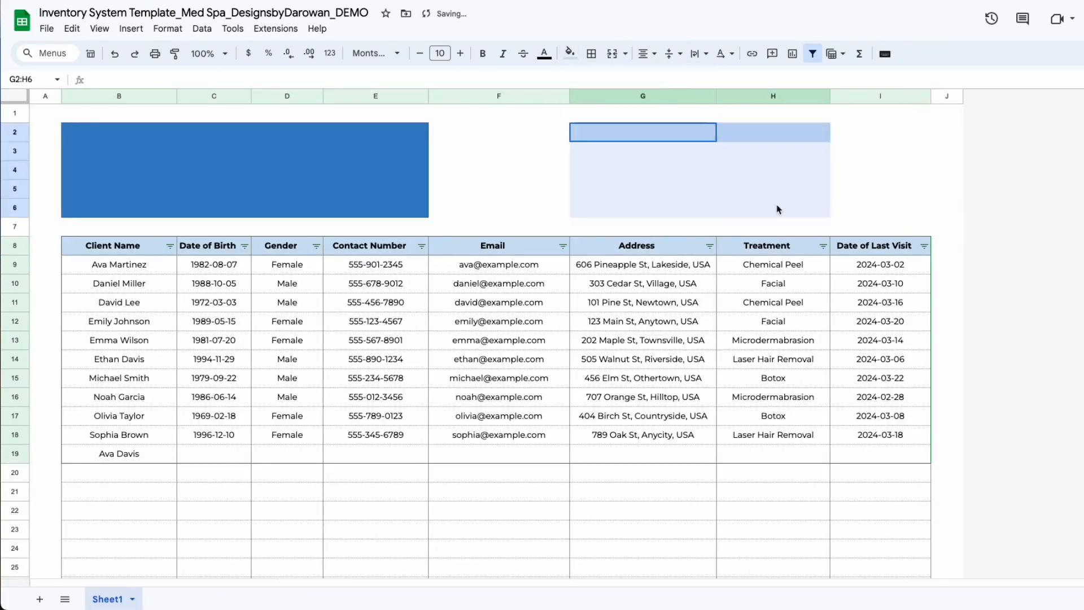
click(592, 55)
click(641, 81)
Title the blue banner CLIENT in B3:E4 at font size 36, with DASHBOARD in B5:E5 beneath it
click(126, 137)
text(CLIENTS)
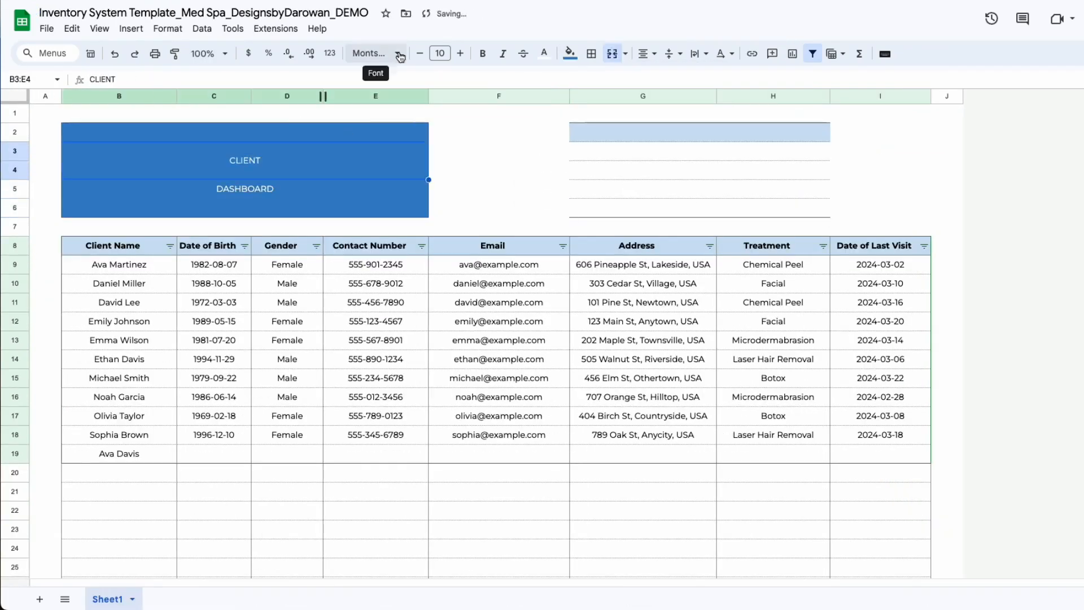
click(375, 53)
click(390, 175)
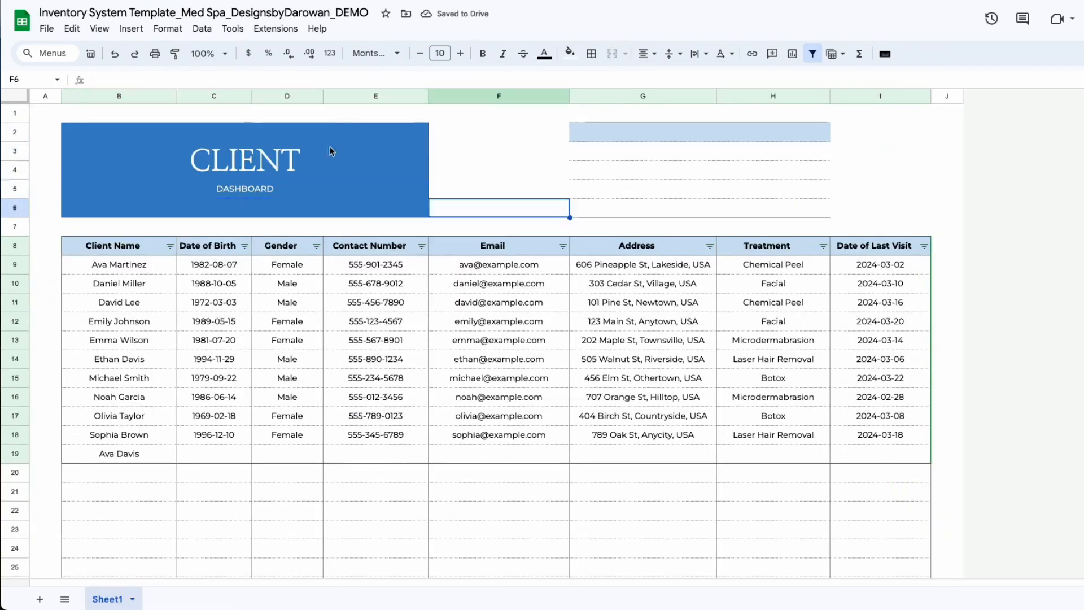
Examine the blue banner B2:E6 and the font and size settings of its CLIENT and DASHBOARD titles
drag(79, 137, 388, 204)
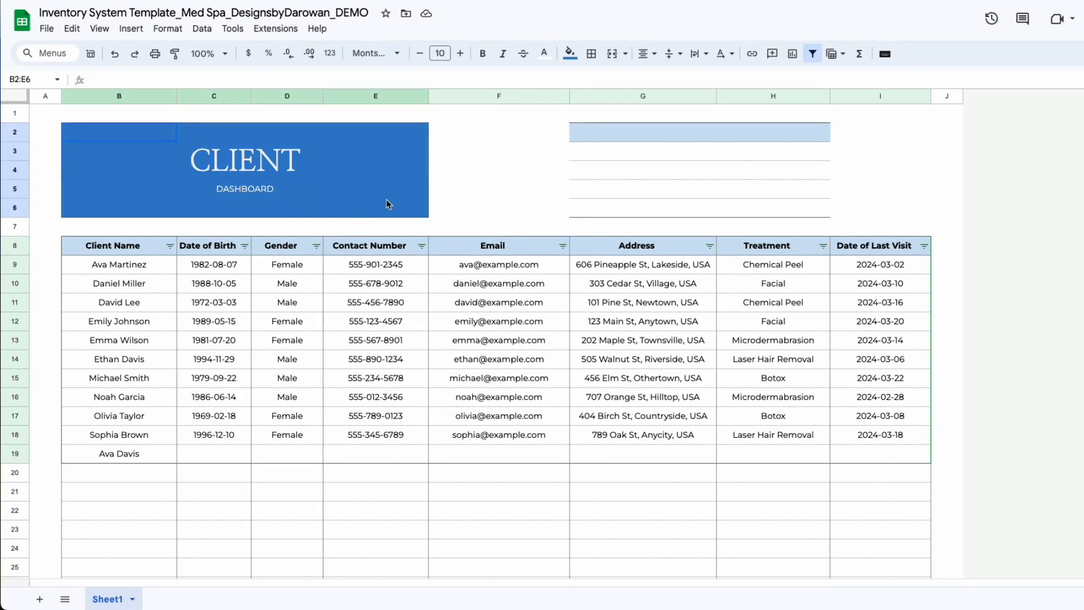
click(441, 191)
click(380, 204)
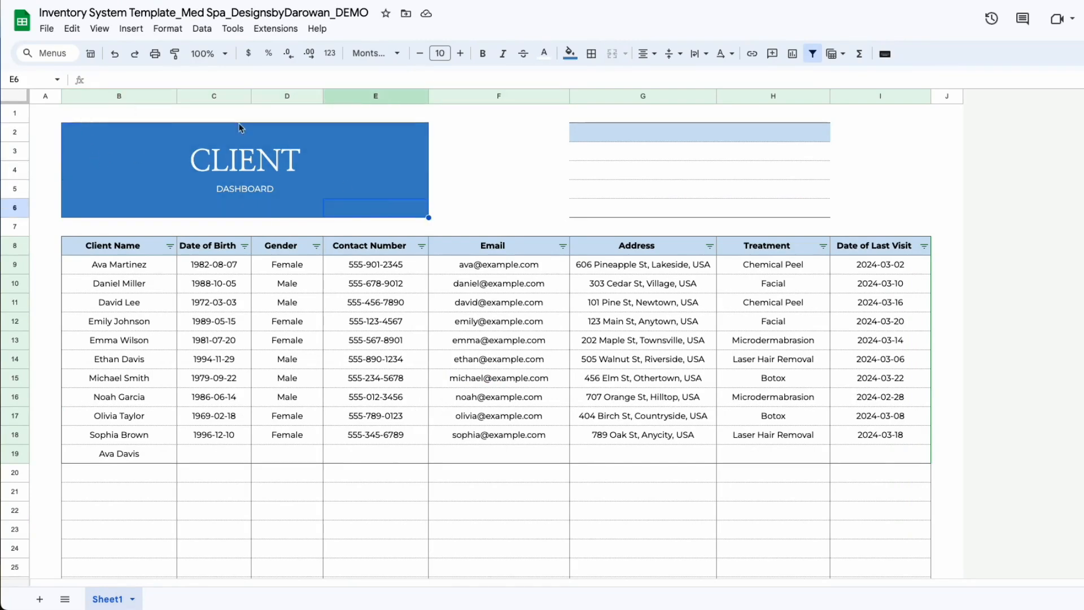
click(208, 140)
click(395, 165)
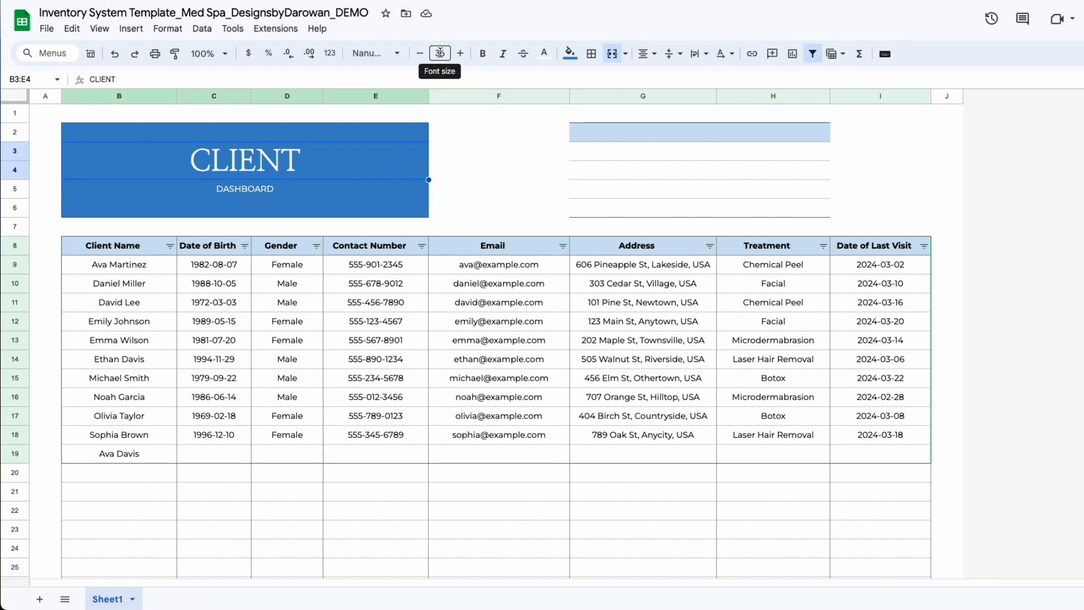
click(225, 188)
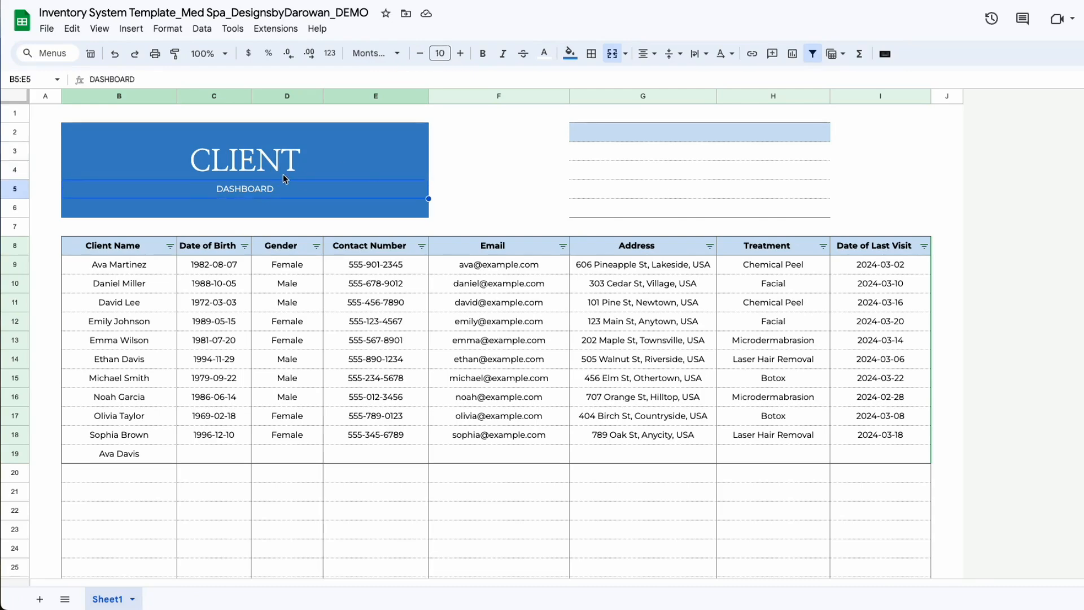
click(501, 195)
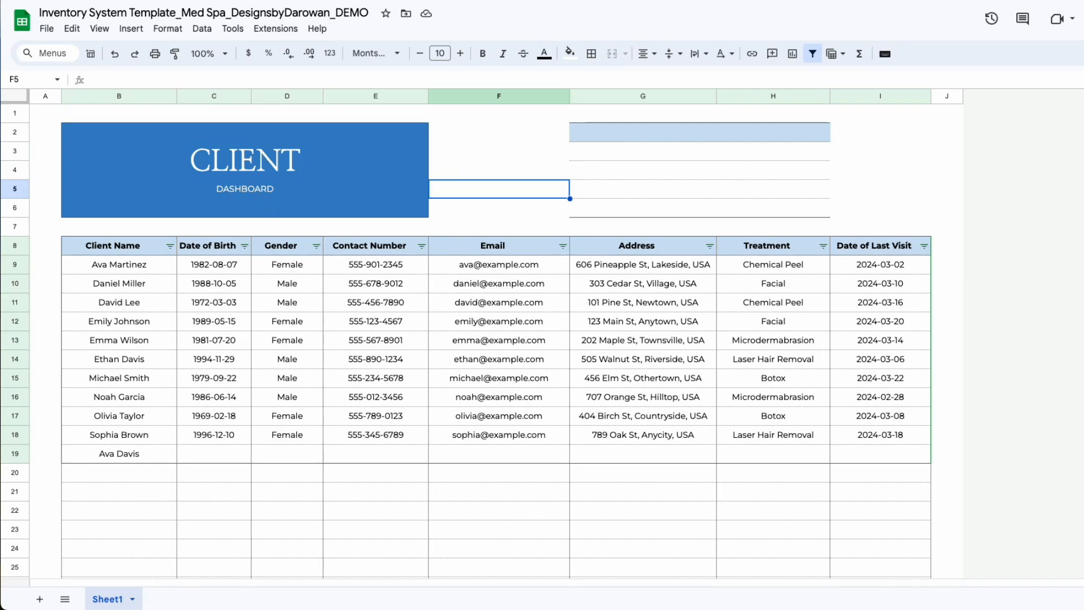
click(264, 162)
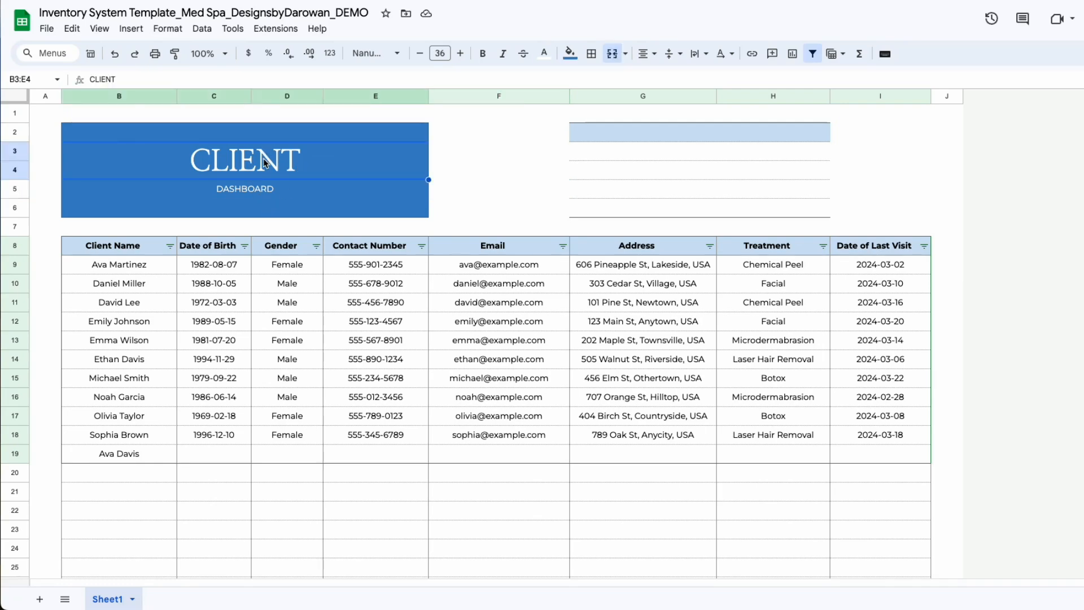
click(503, 206)
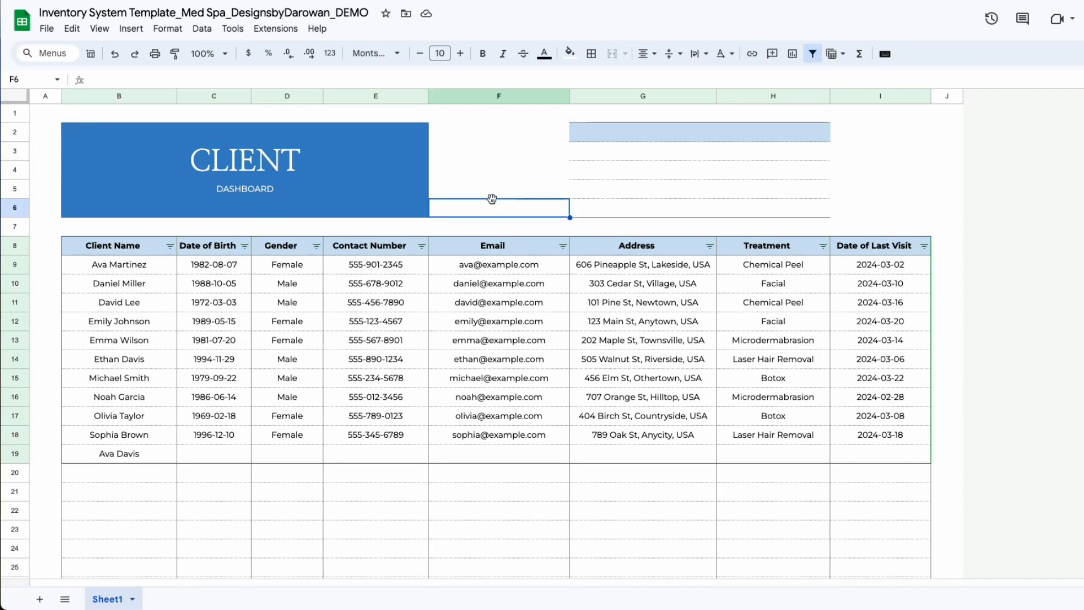
Examine the empty lookup block G2:H6 and the client table below it
click(510, 159)
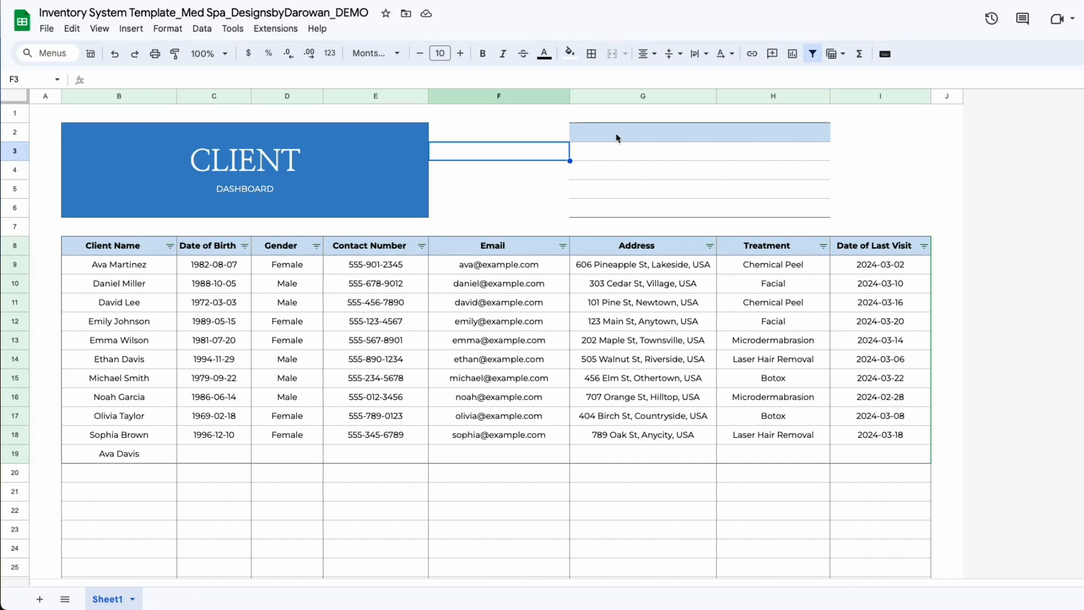
drag(617, 138, 789, 209)
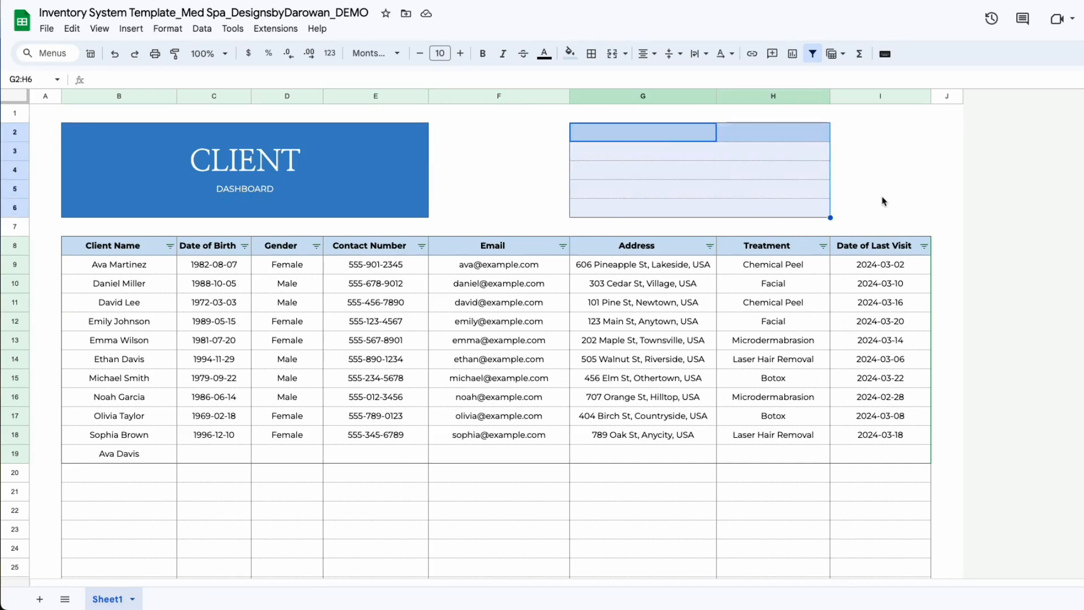
click(883, 197)
drag(579, 136, 789, 209)
click(869, 202)
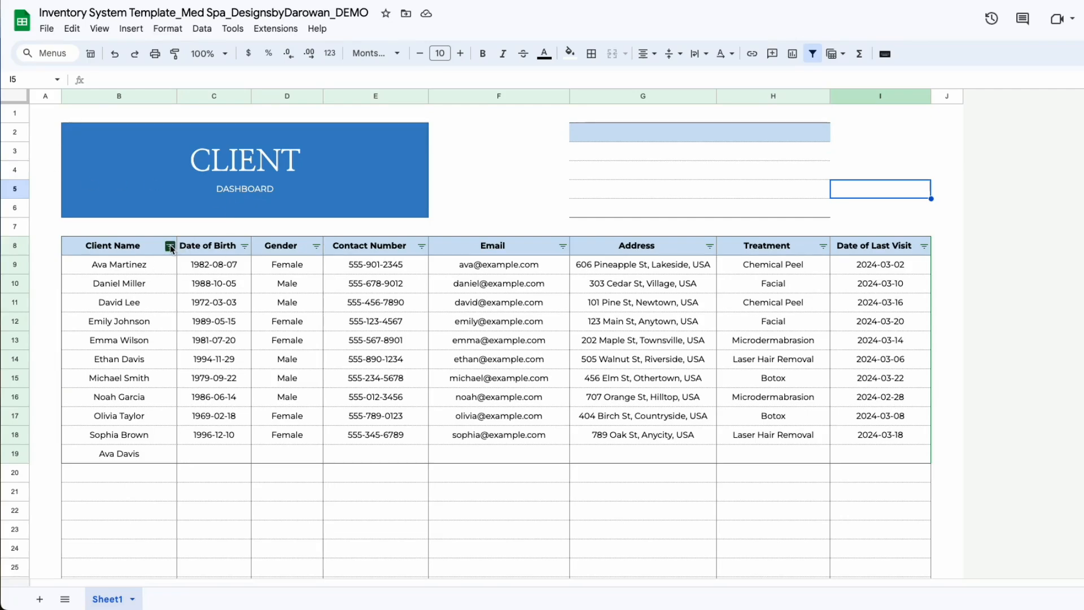
click(153, 438)
click(181, 523)
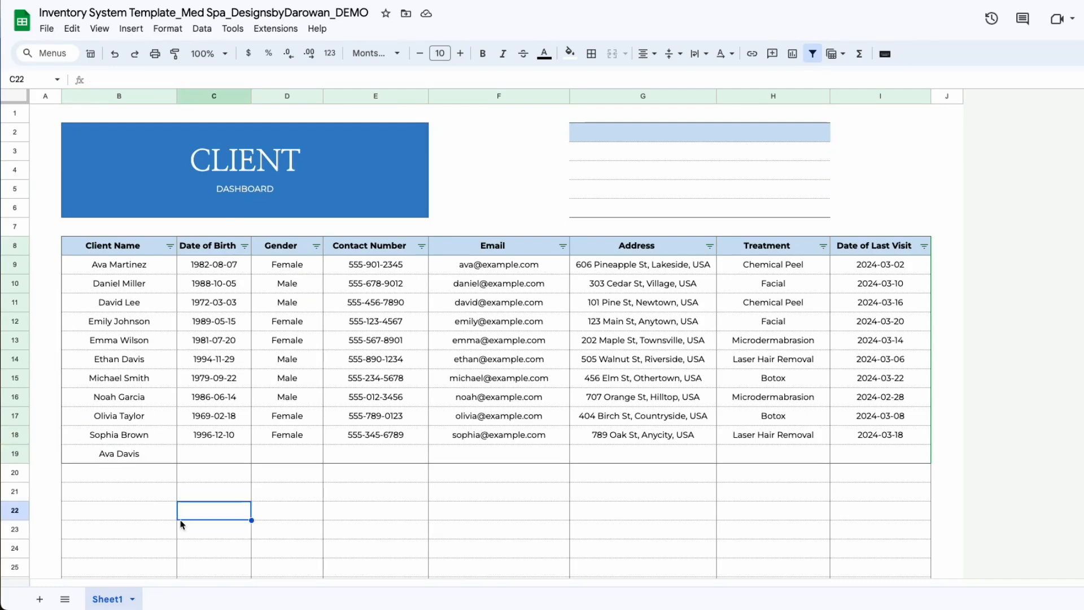
Switch to the Inventory System Template_Med Spa_Version 2.0 spreadsheet and examine the CLIENT LIST sheet's lookup block and customer names
click(785, 135)
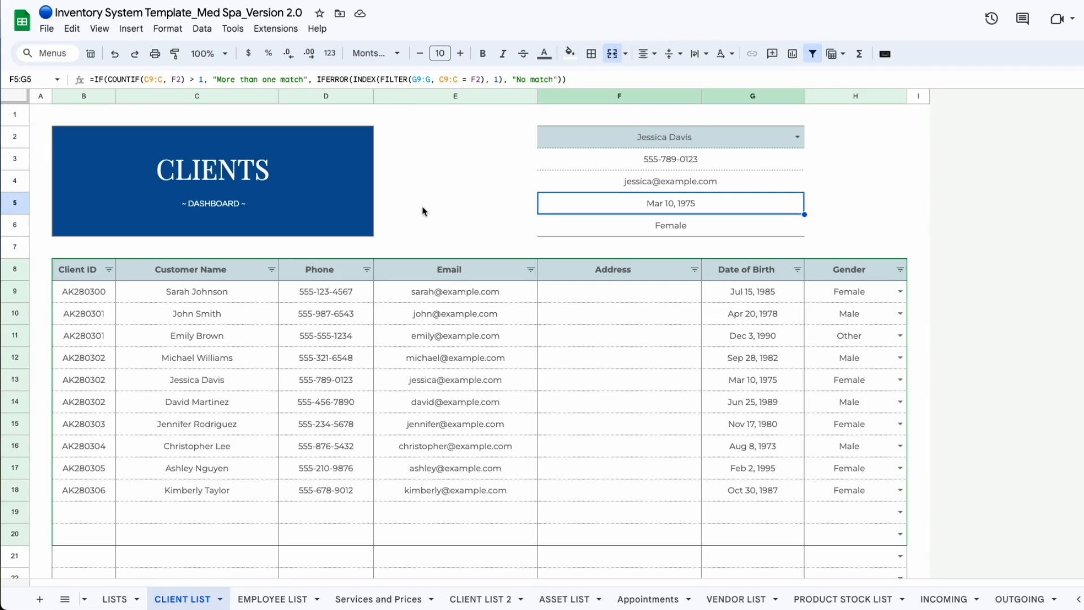
click(427, 212)
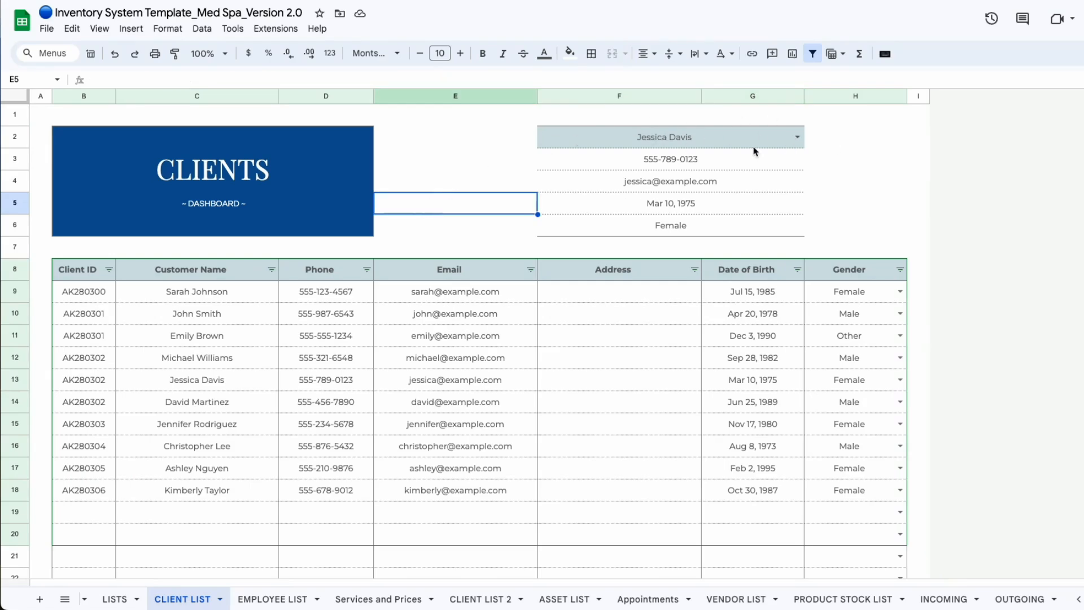
click(458, 164)
click(774, 141)
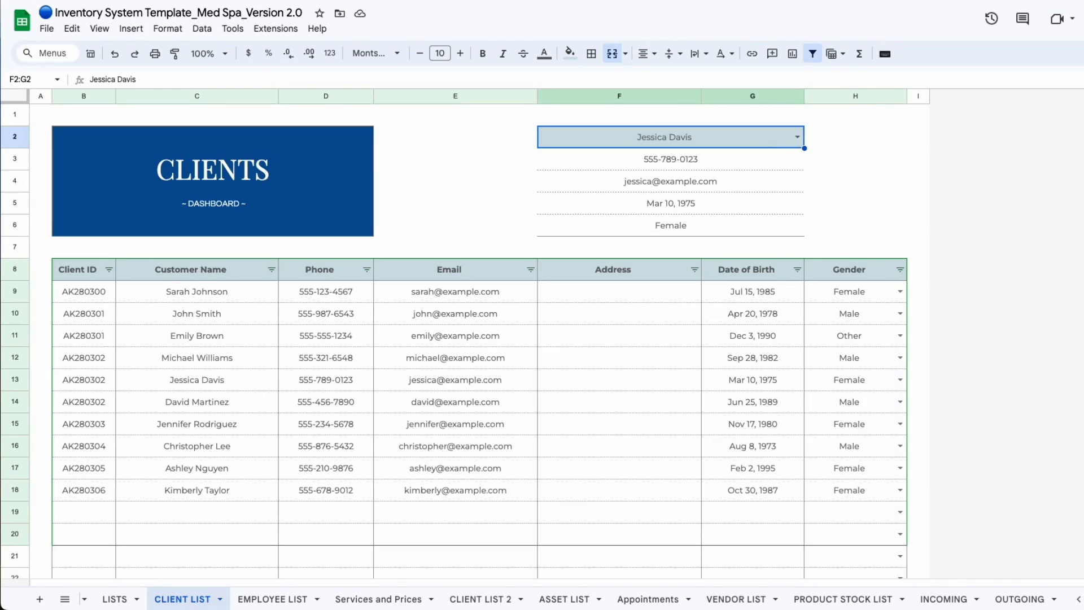
drag(192, 309, 186, 469)
click(176, 520)
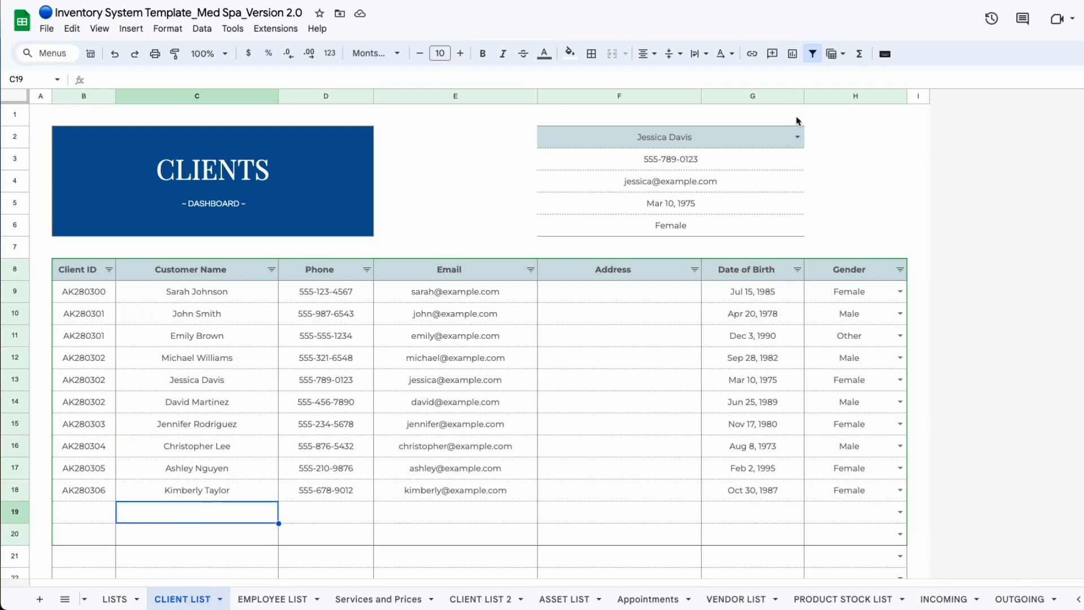
click(208, 287)
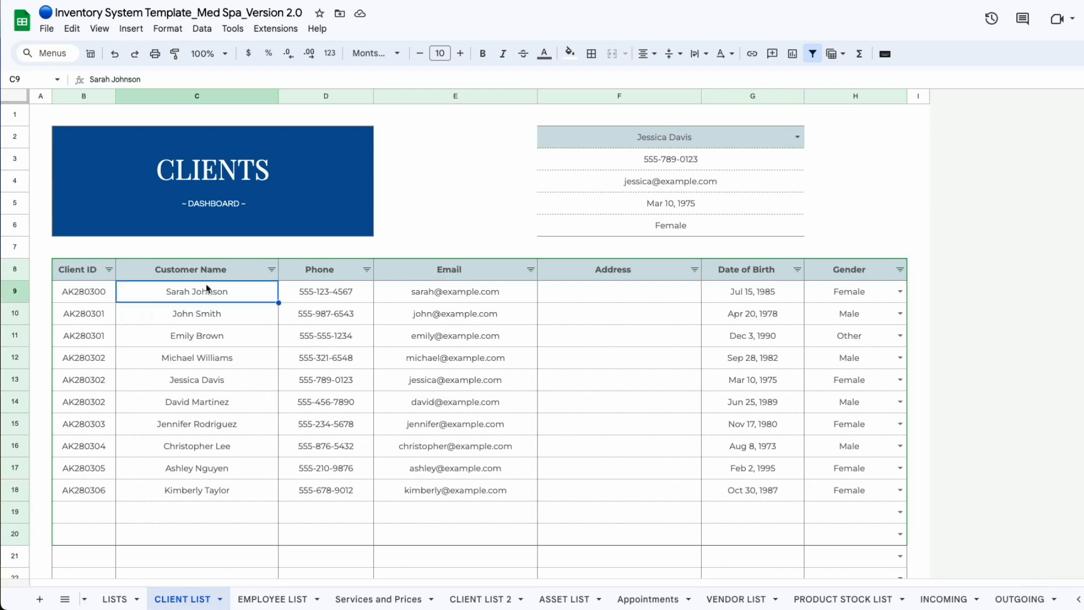
Choose the first listed customer in the lookup dropdown F2:G2 and compare the details beneath it with the client table
click(797, 137)
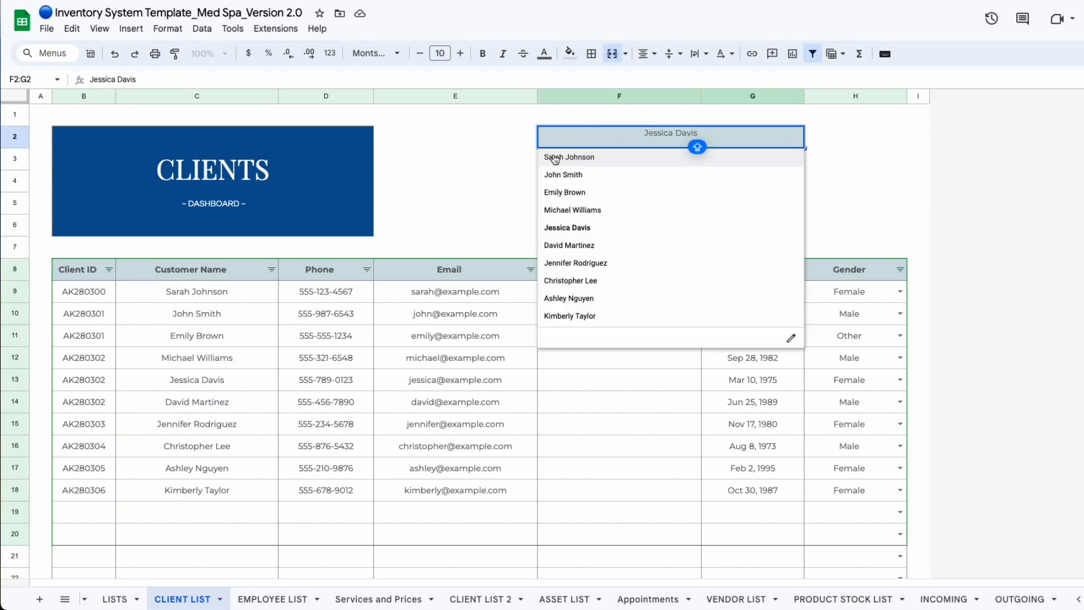
click(555, 158)
drag(564, 161, 625, 219)
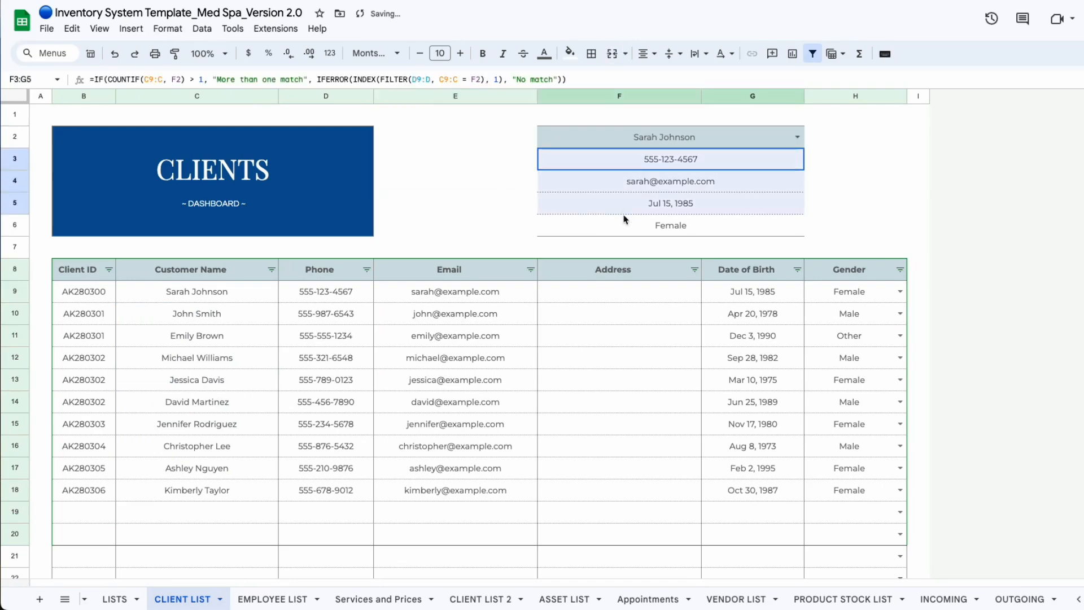
click(367, 424)
scroll(179, 469, down, 2)
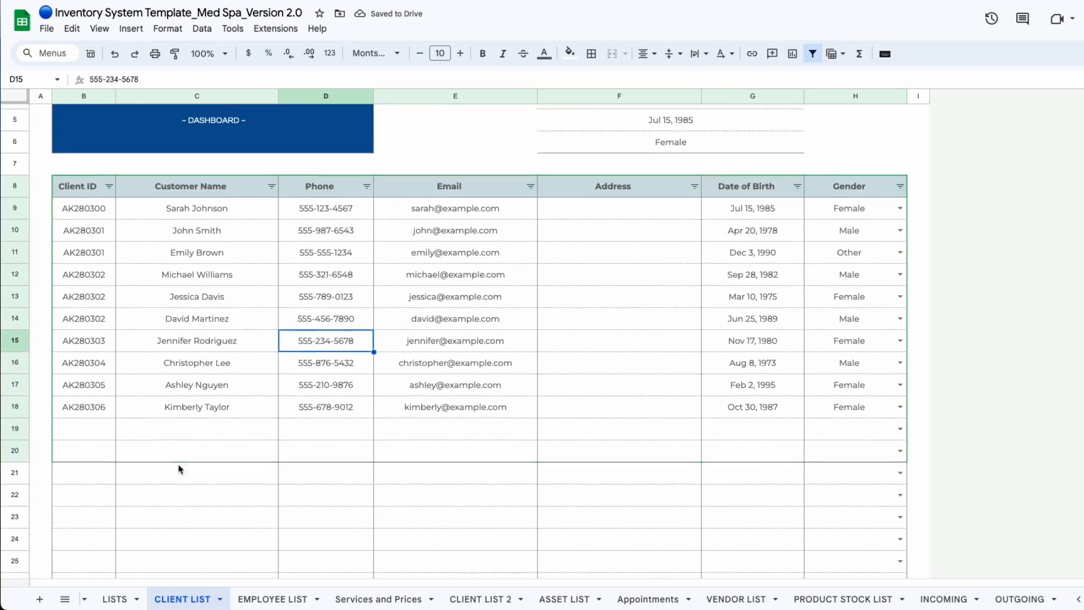
scroll(179, 470, up, 3)
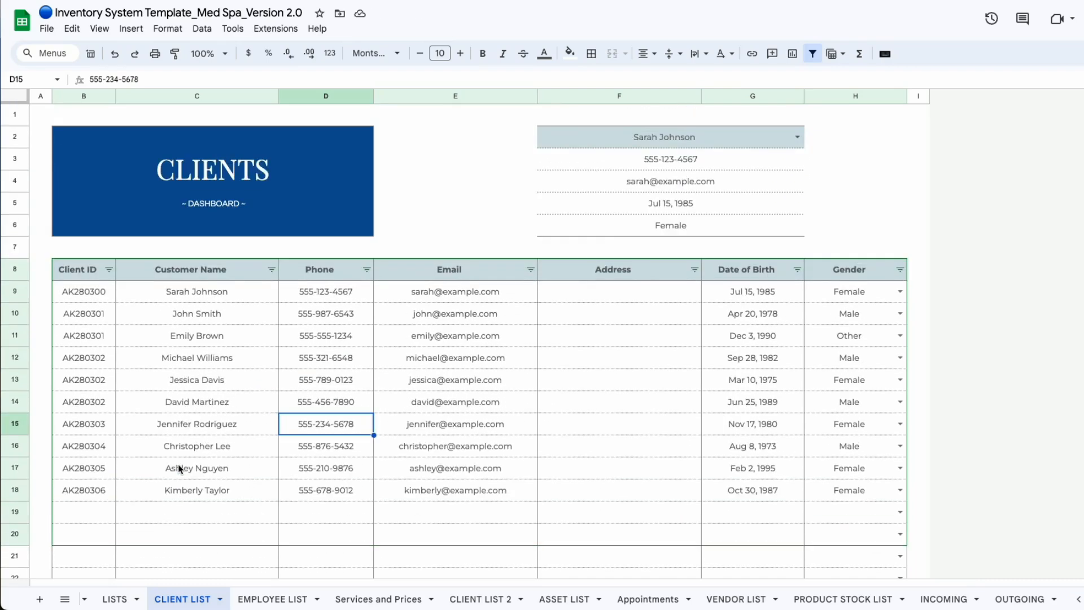
click(193, 344)
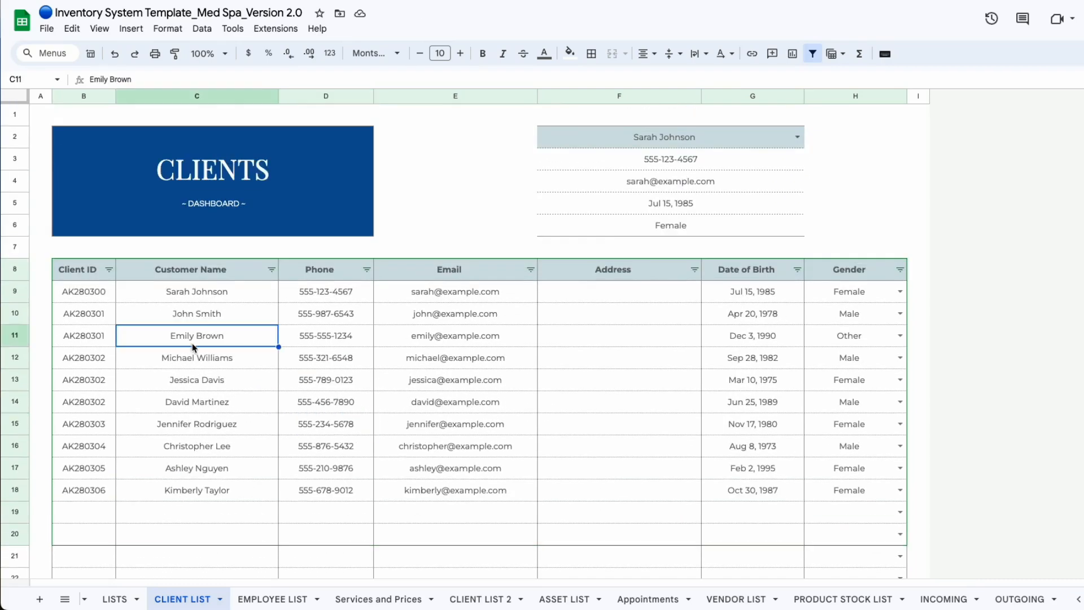
Clear the lookup dropdown F2:G2 and select the customer listed in row 17 instead
click(708, 142)
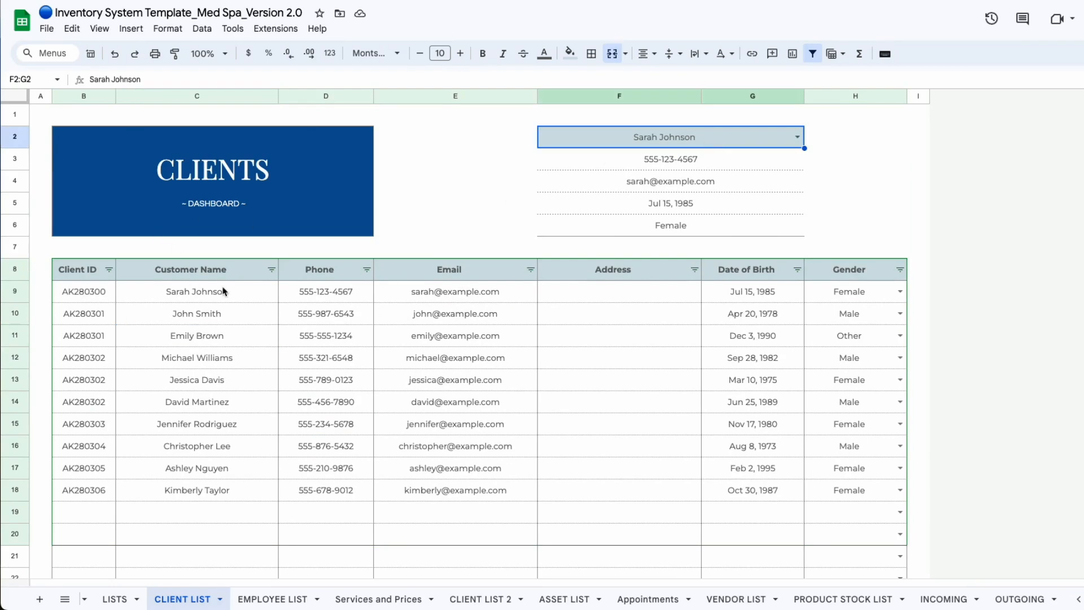
key(Delete)
click(669, 143)
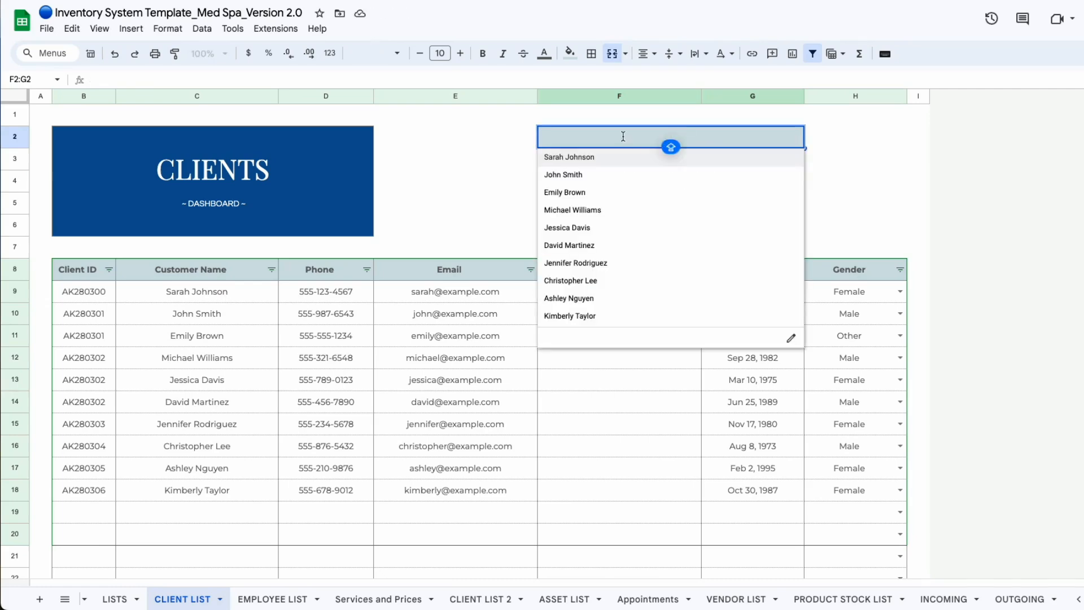
text(ASH)
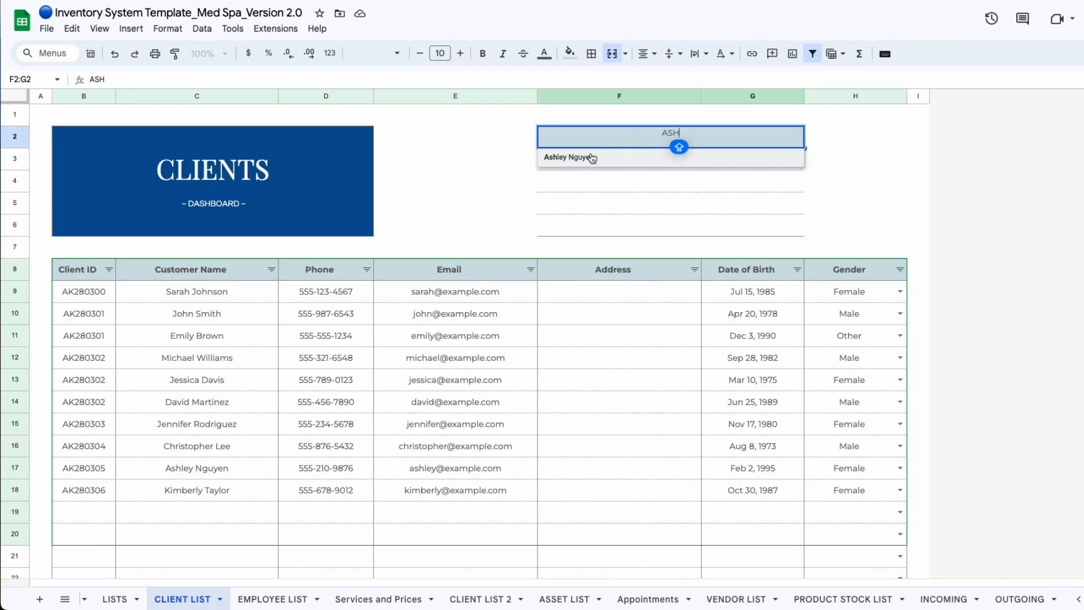
key(Return)
click(890, 192)
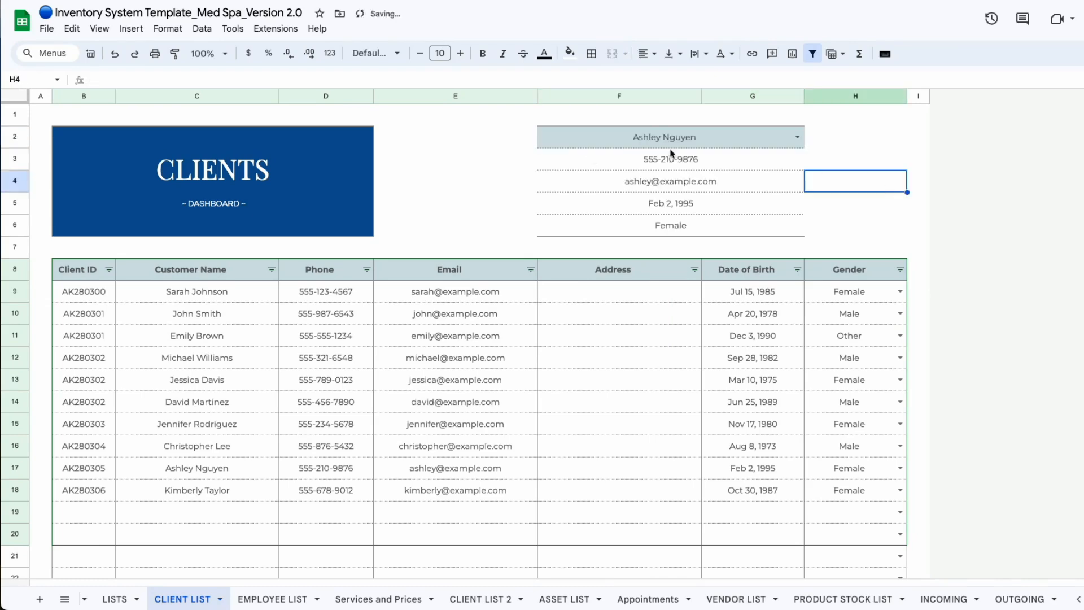
Examine the formulas in the lookup detail cells F3:G6 that return the selected customer's data
click(680, 165)
click(684, 187)
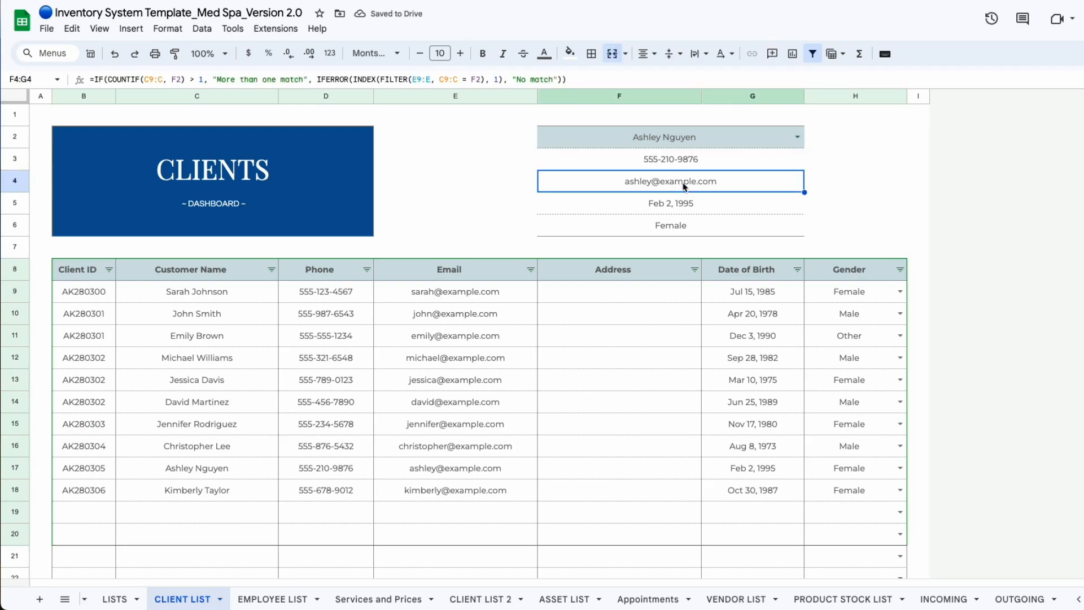
click(684, 207)
click(681, 228)
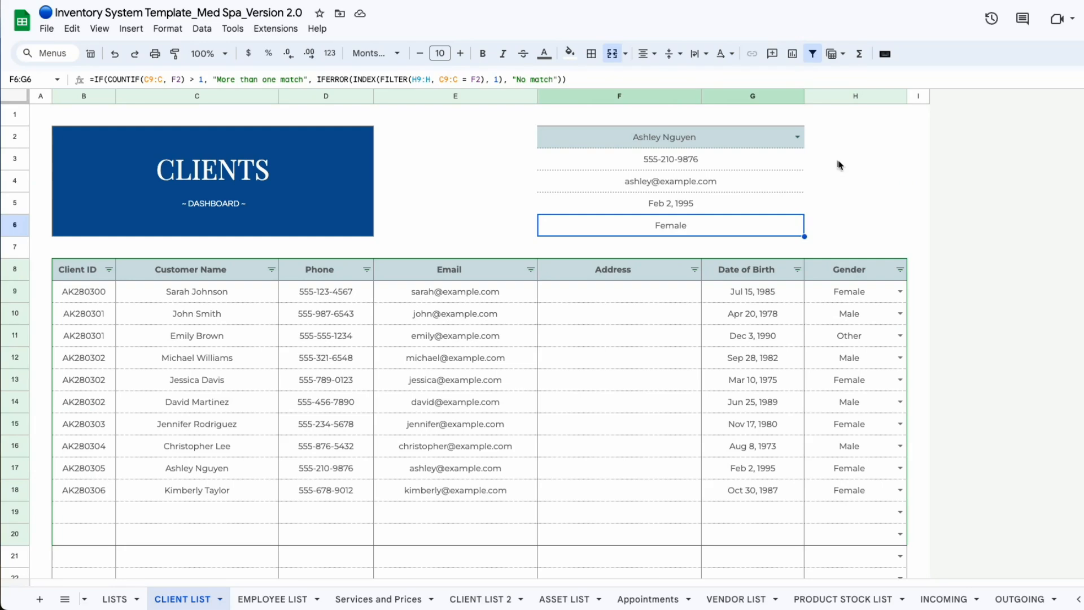
click(847, 167)
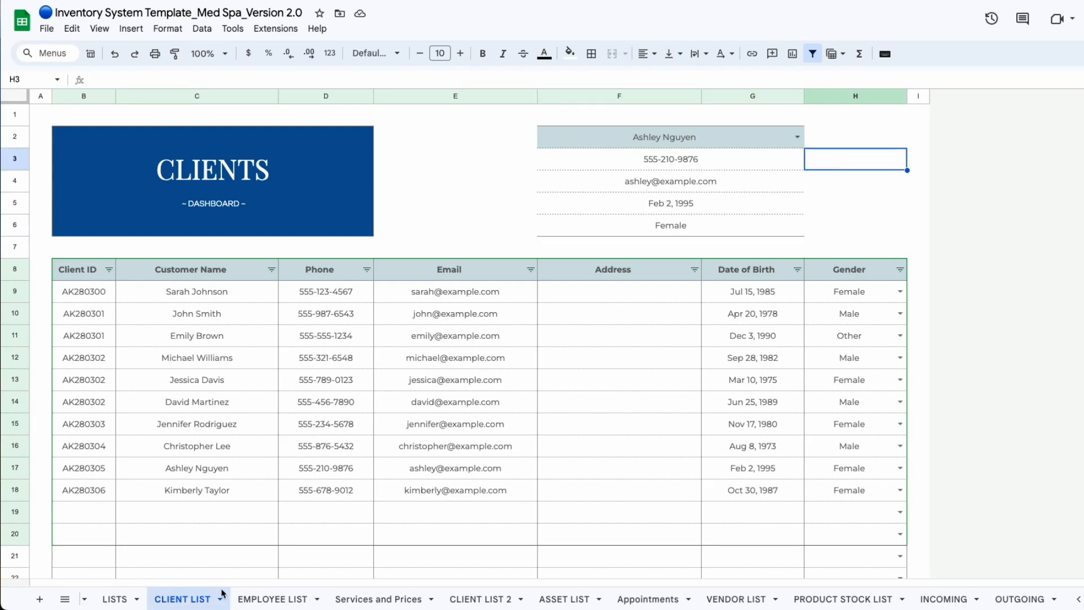
View the EMPLOYEE LIST sheet, and switch to the Inventory System Template_Med Spa_DesignsbyDarowan_DEMO spreadsheet to examine its empty lookup block G2:H6
click(277, 600)
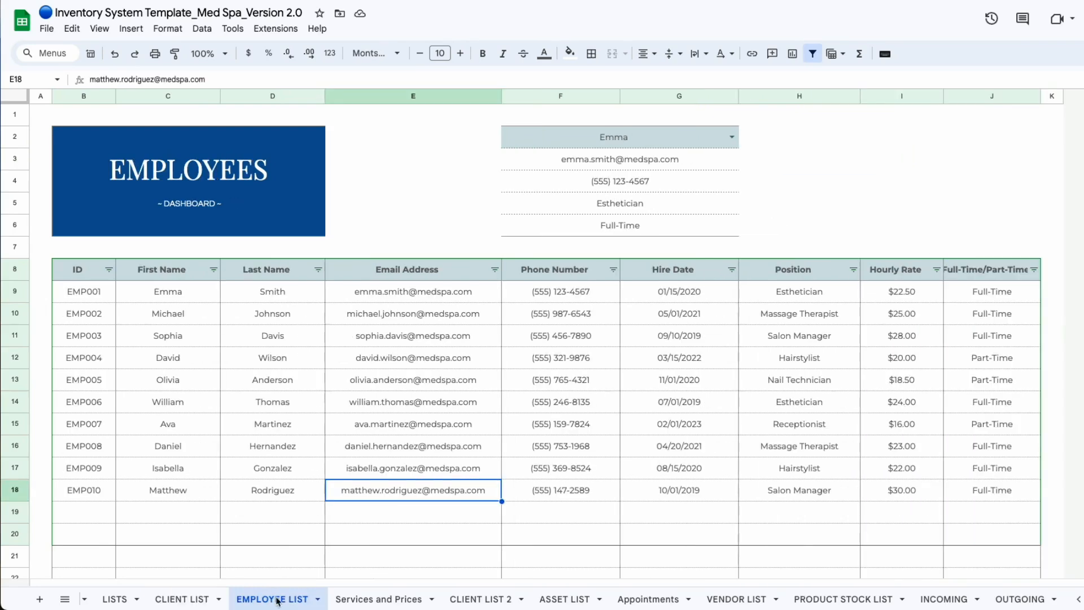
click(379, 600)
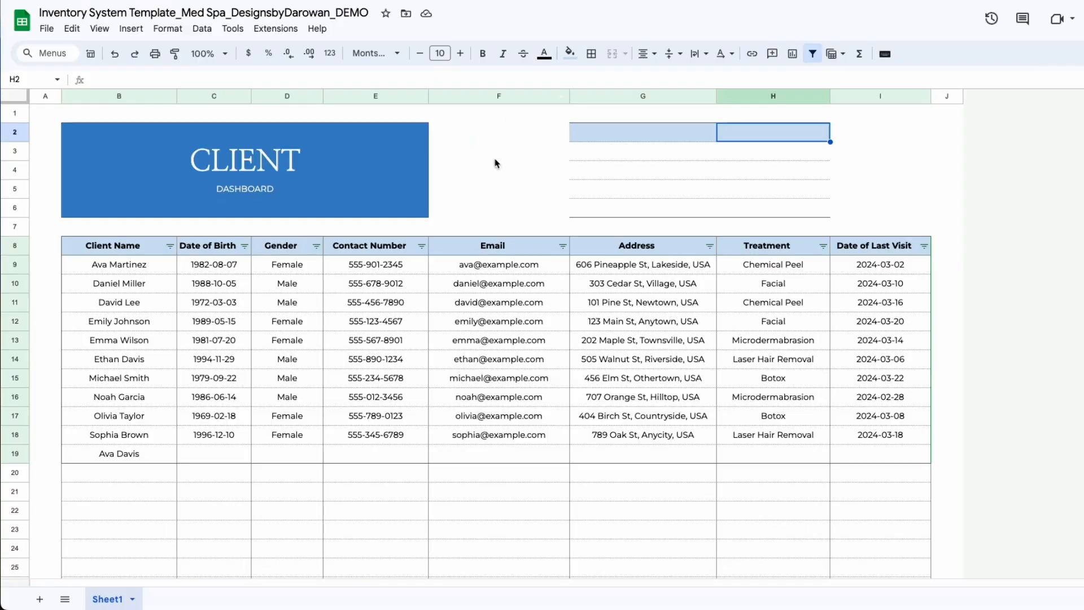
click(496, 164)
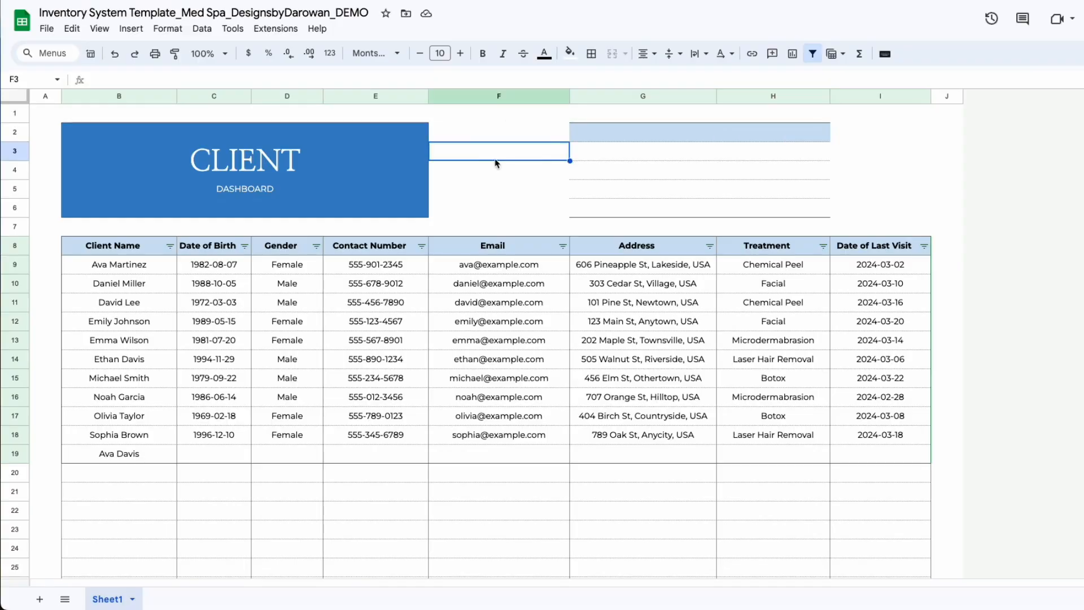
click(590, 140)
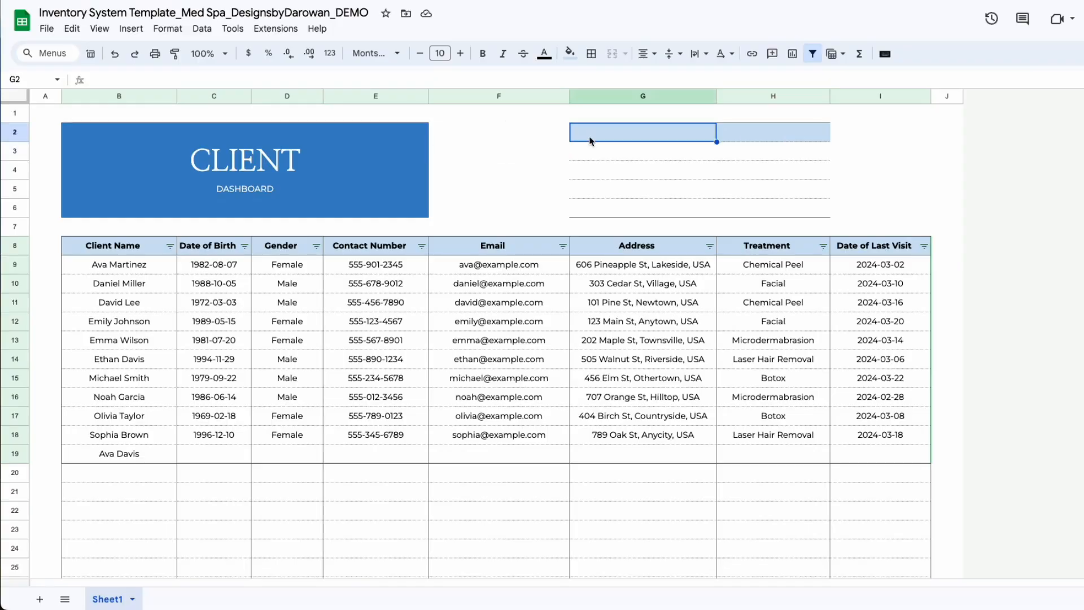
click(731, 177)
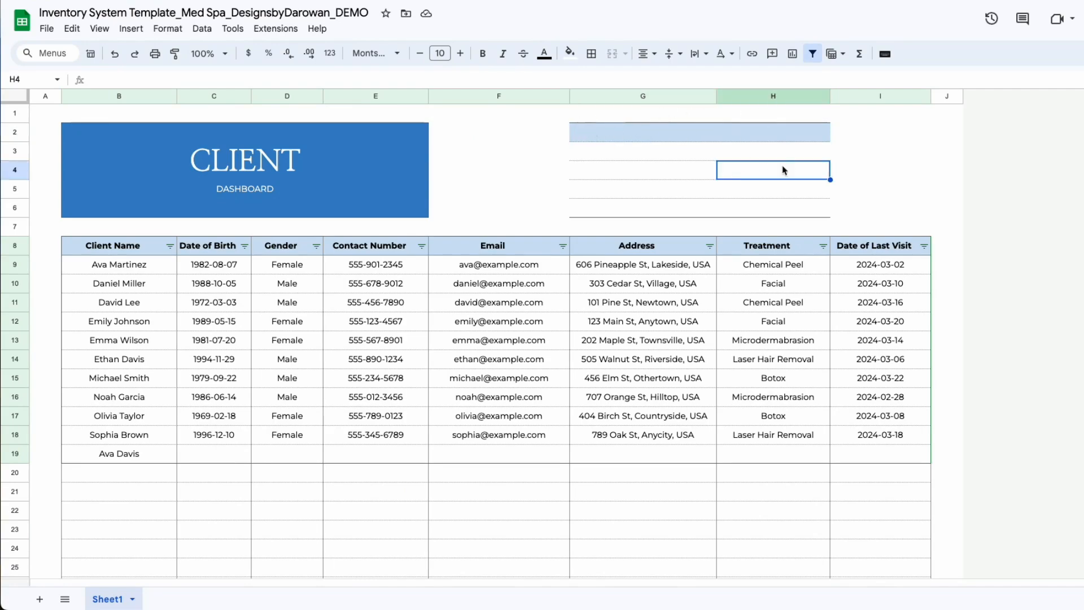
drag(596, 133, 813, 207)
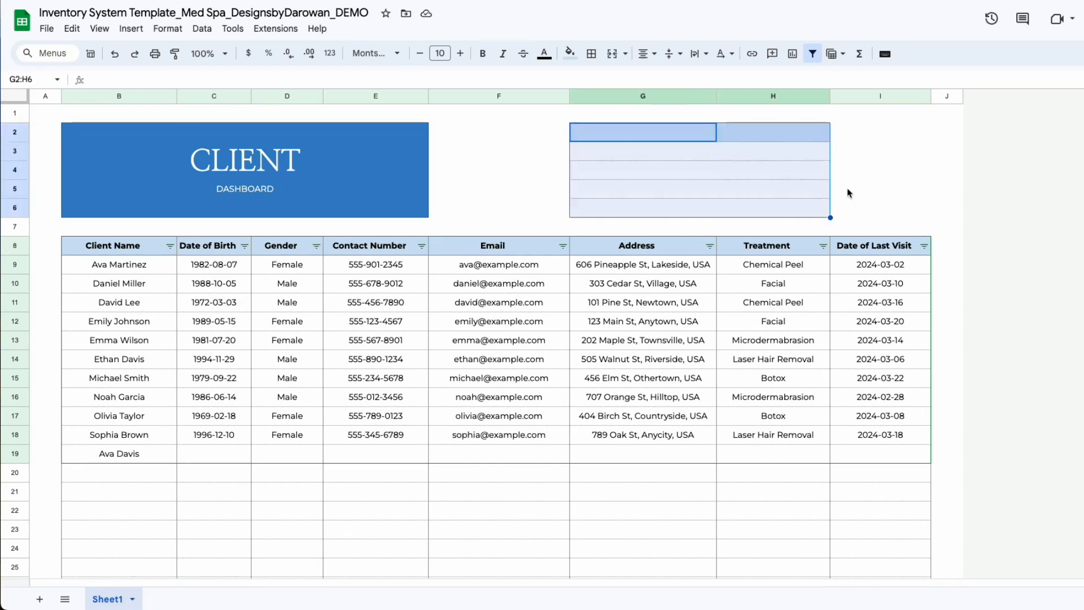
click(847, 193)
Merge the shaded header cells G2:H2 of the lookup block into one cell
drag(634, 134, 777, 133)
click(612, 53)
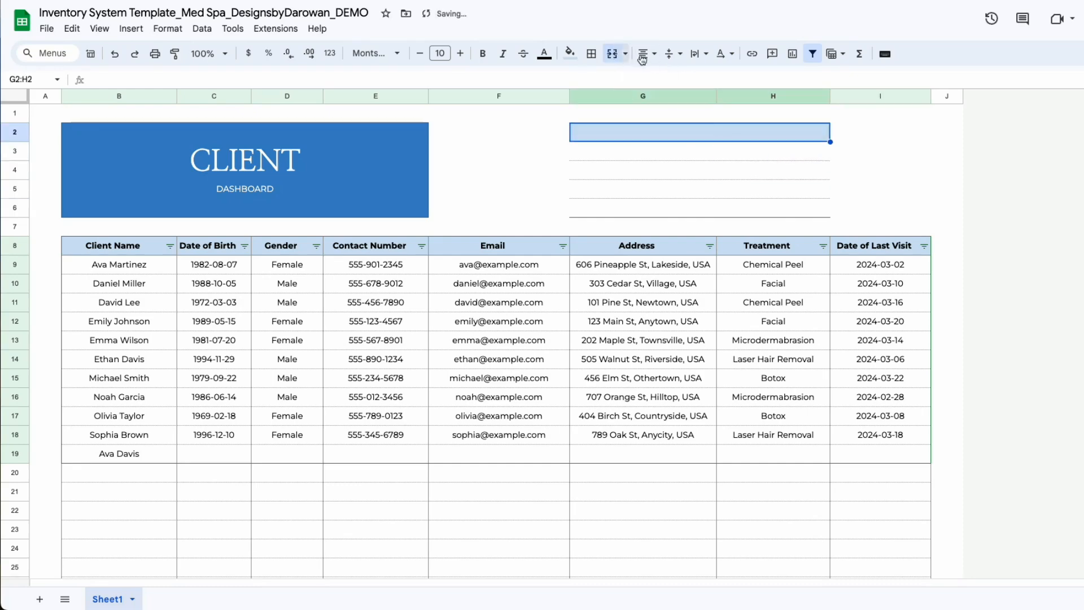
click(853, 173)
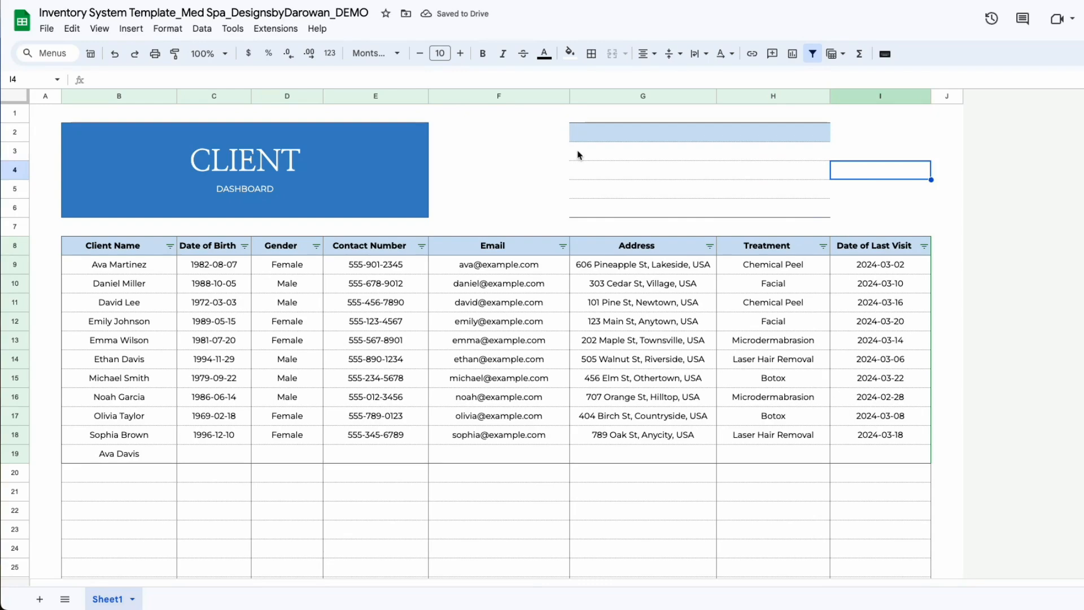
Merge G3:H6 horizontally so each lookup row becomes one cell, and check the merged rows
drag(576, 154, 787, 207)
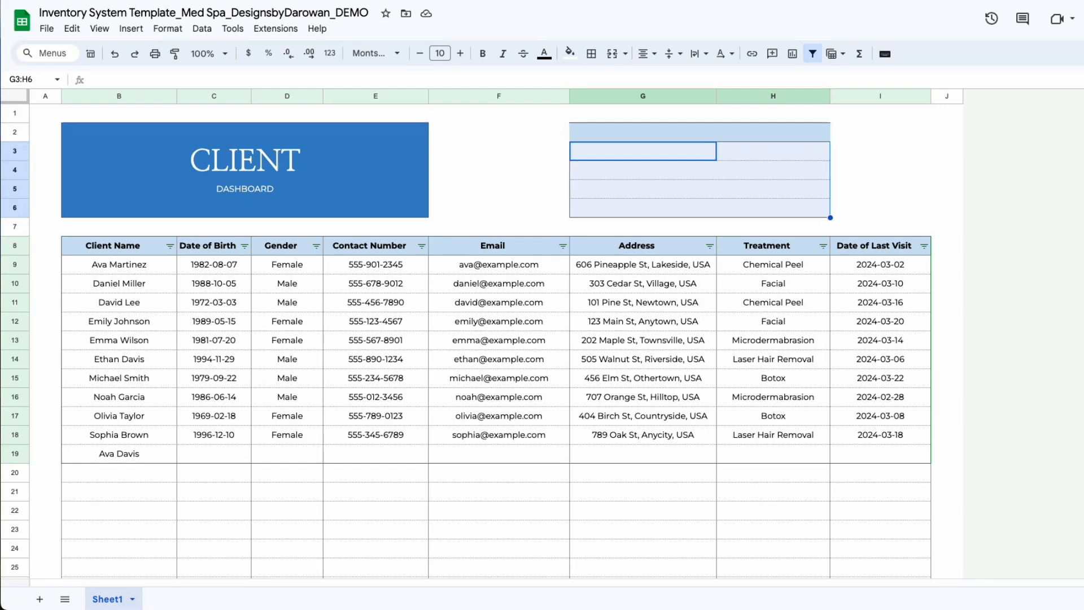
click(626, 55)
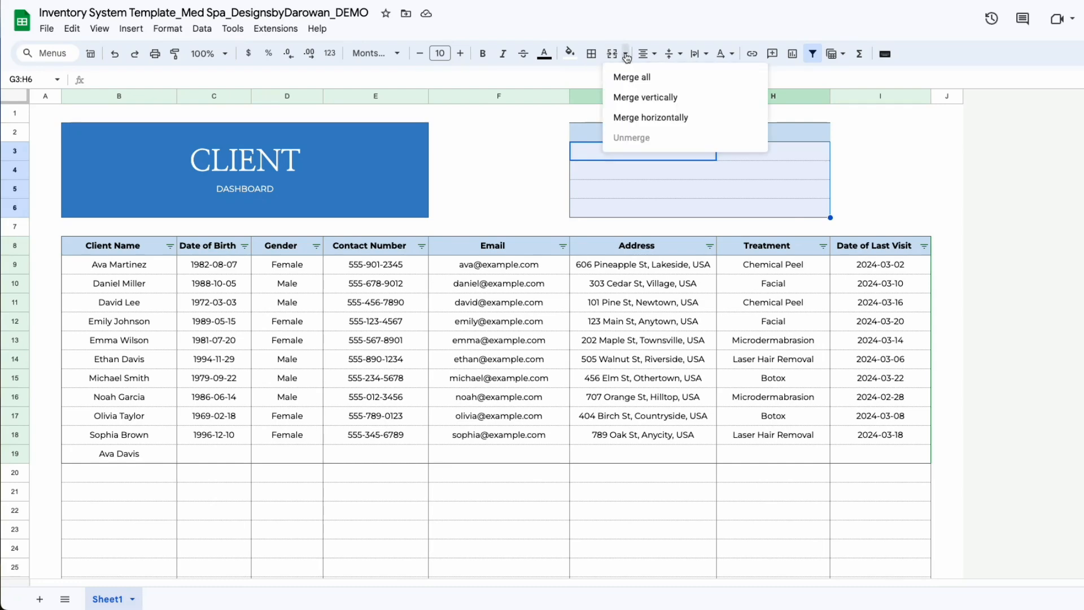
click(621, 117)
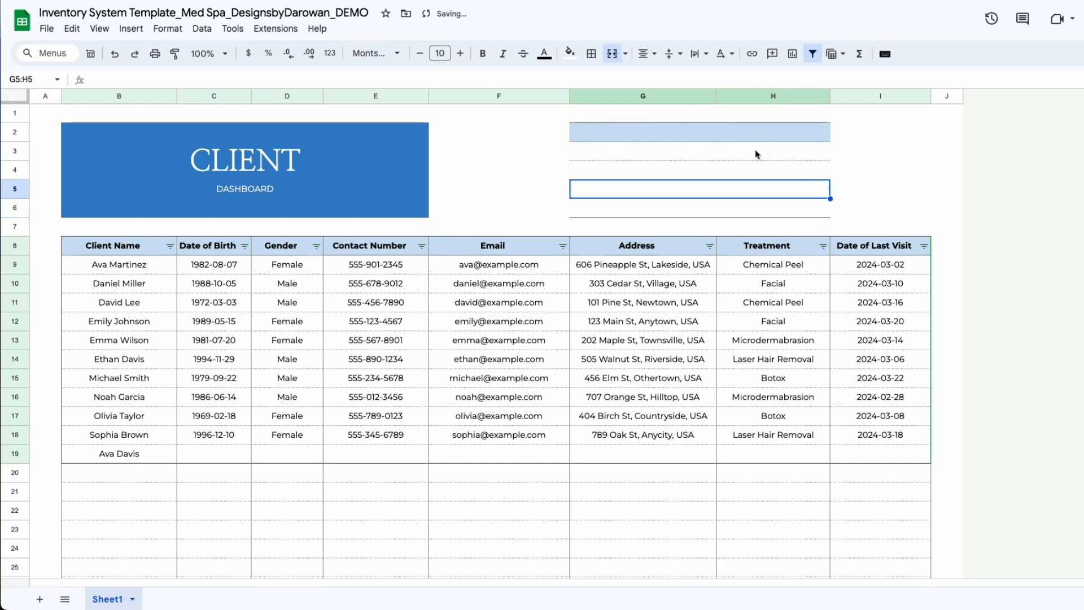
click(747, 174)
click(743, 192)
click(730, 214)
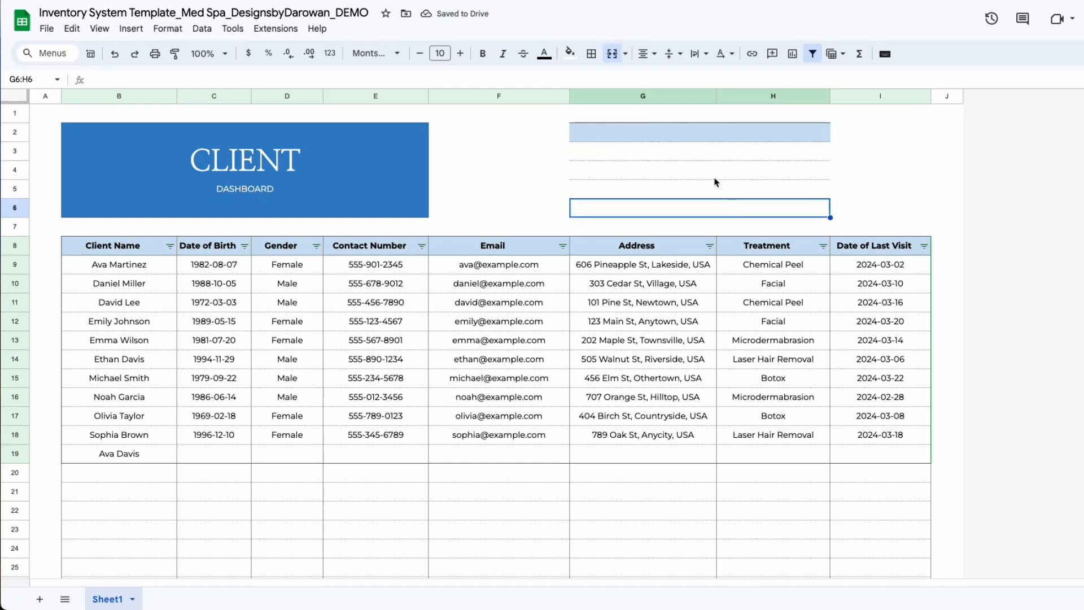
Add a data validation rule to G2:H2 with the criteria set to a dropdown from a range
click(692, 140)
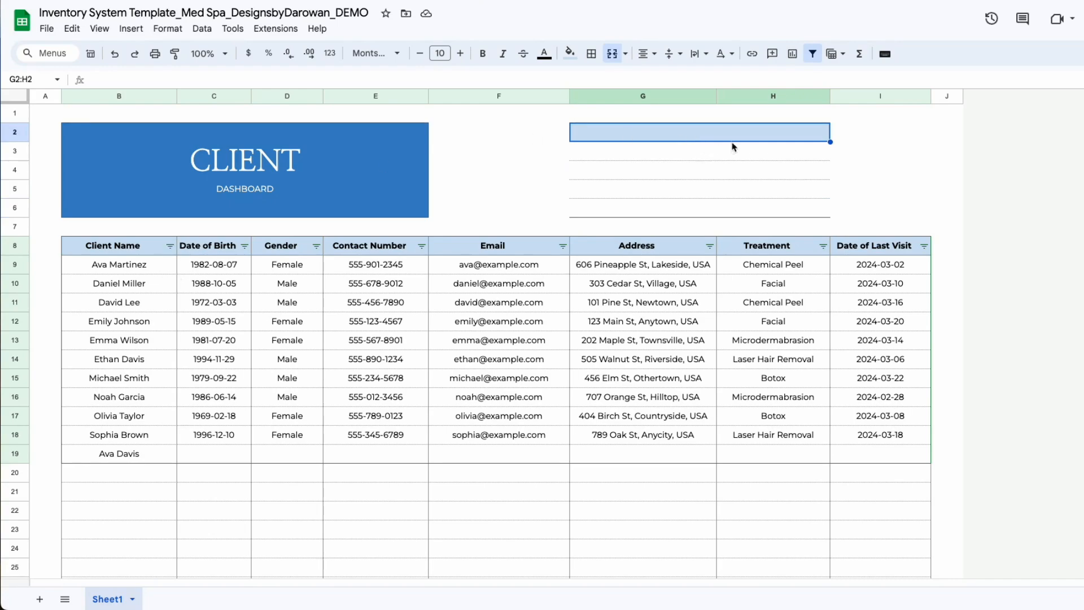
right_click(687, 136)
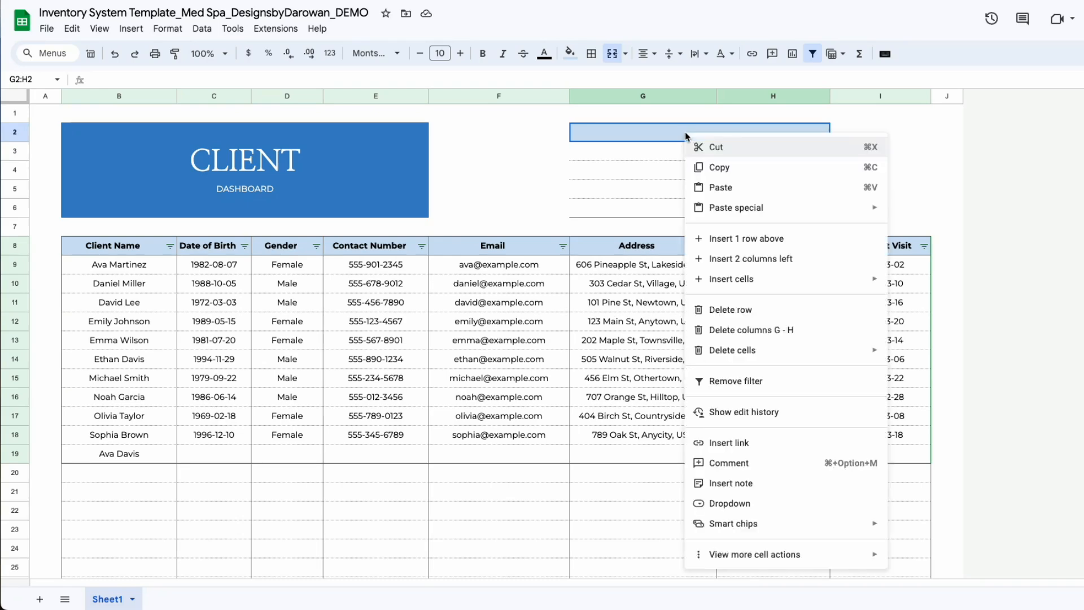
key(Escape)
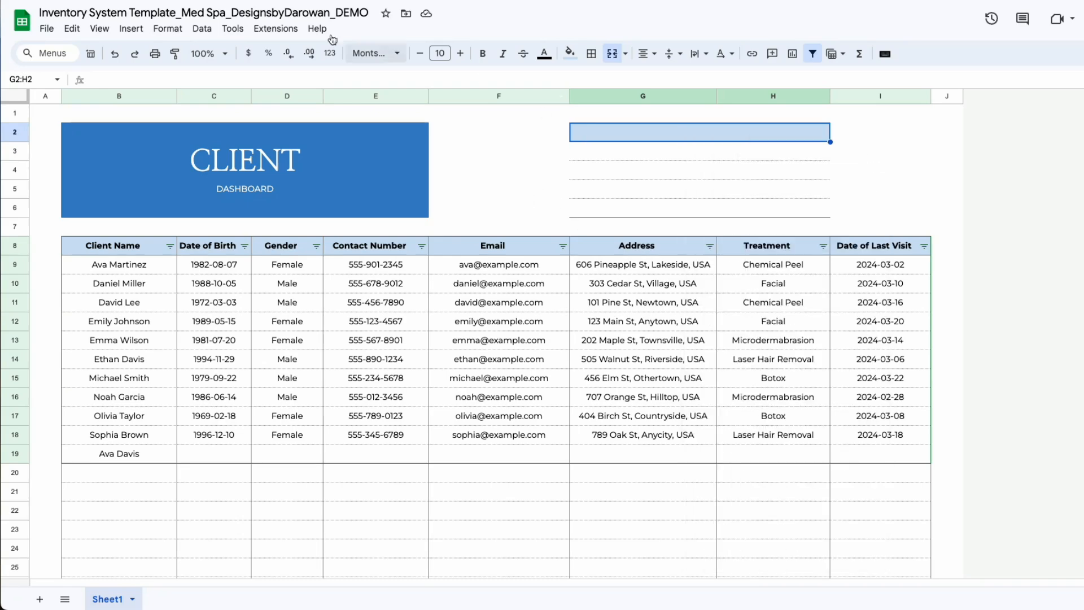
click(202, 28)
mouse_move(175, 34)
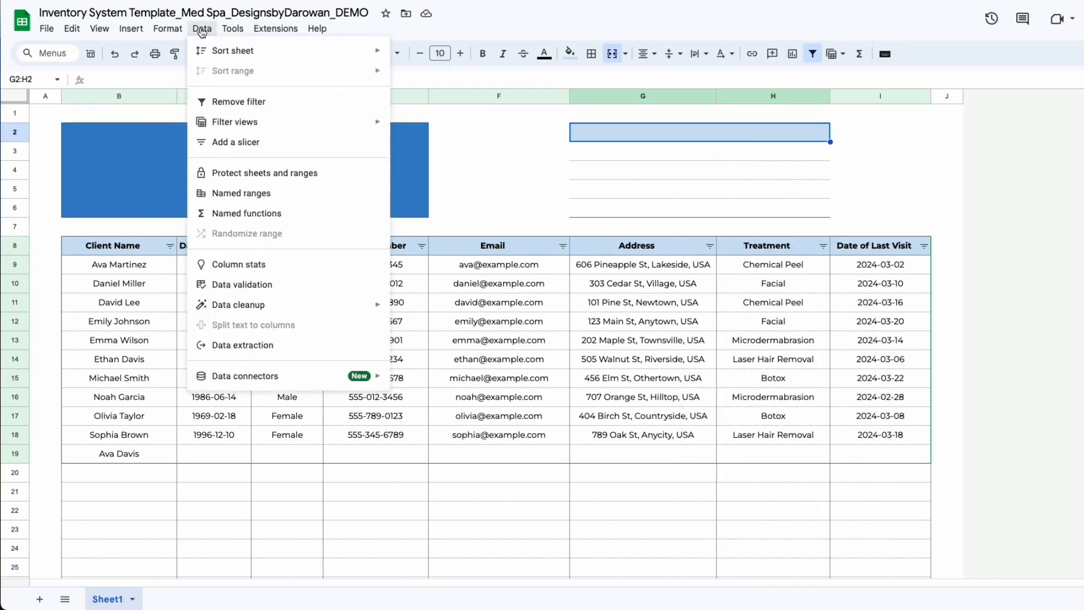
click(237, 287)
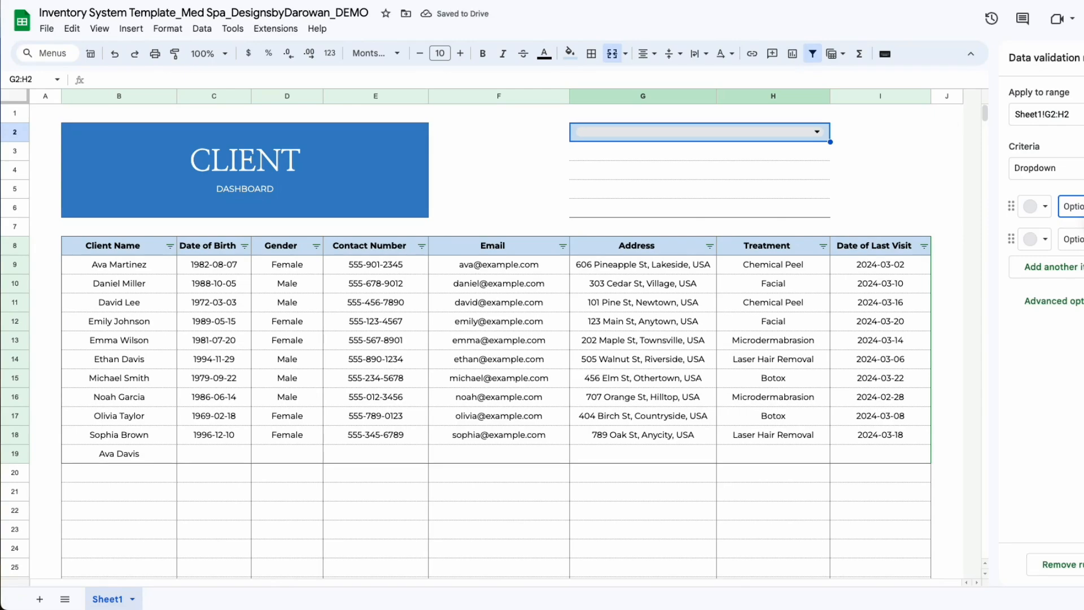
click(1073, 167)
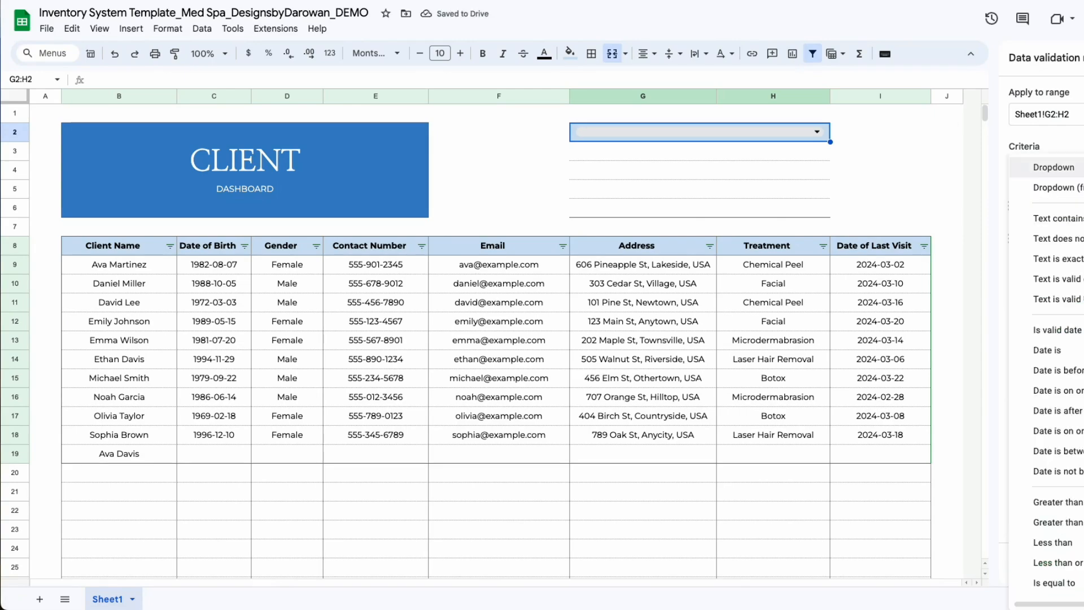
click(1062, 188)
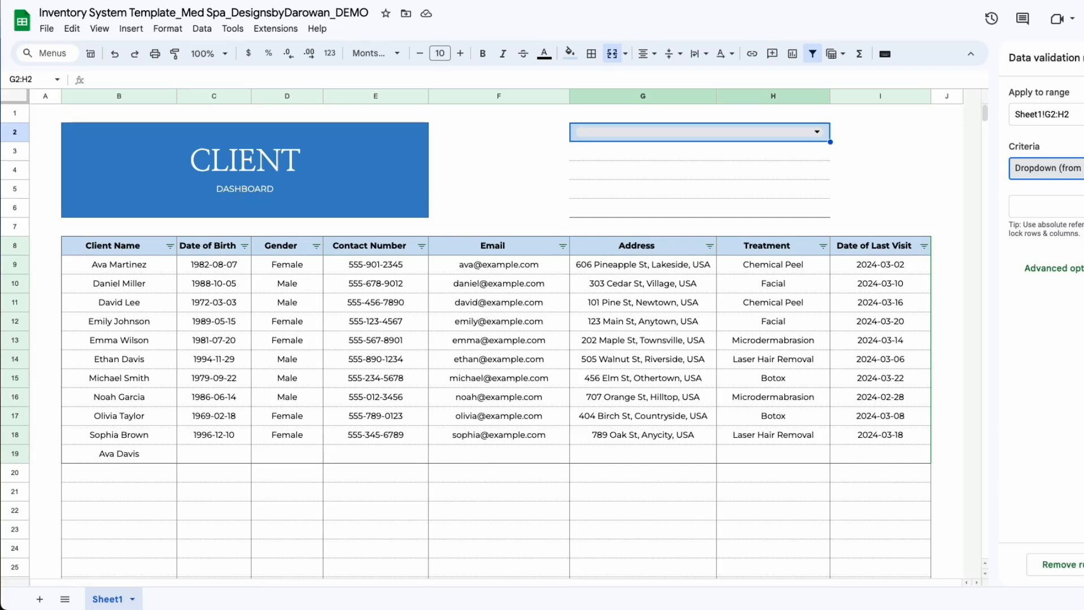
Set the dropdown's source to the open-ended client name range Sheet1!B9:B
click(1080, 206)
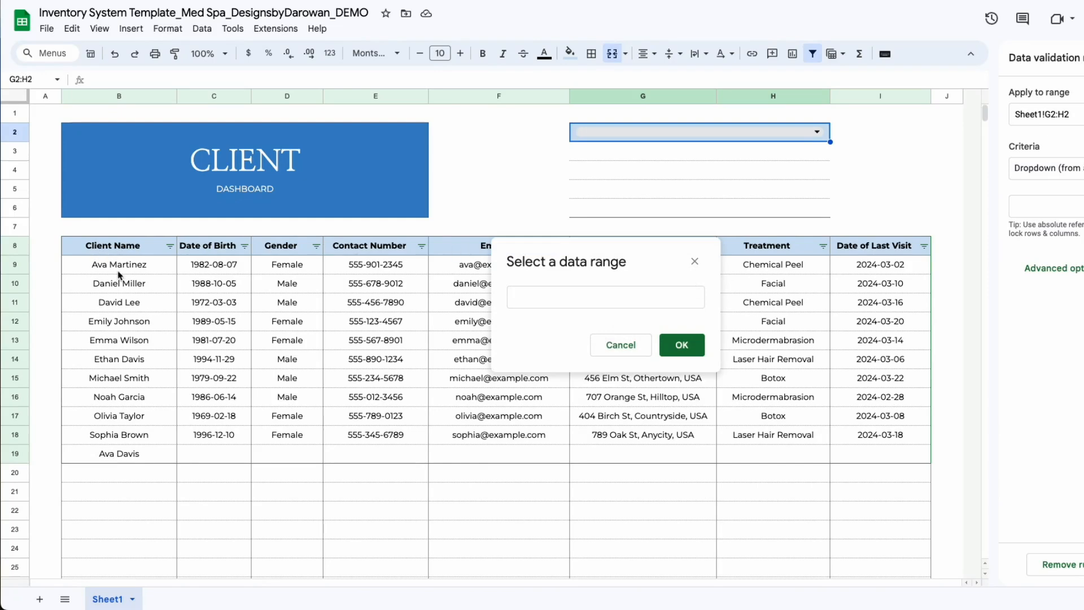
drag(120, 272, 106, 394)
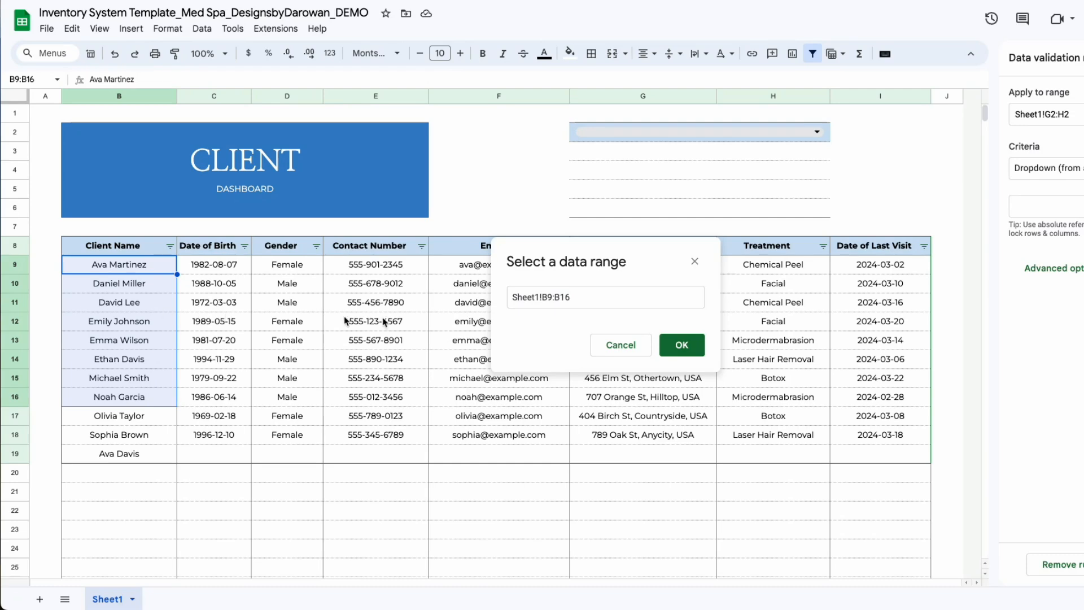
click(577, 299)
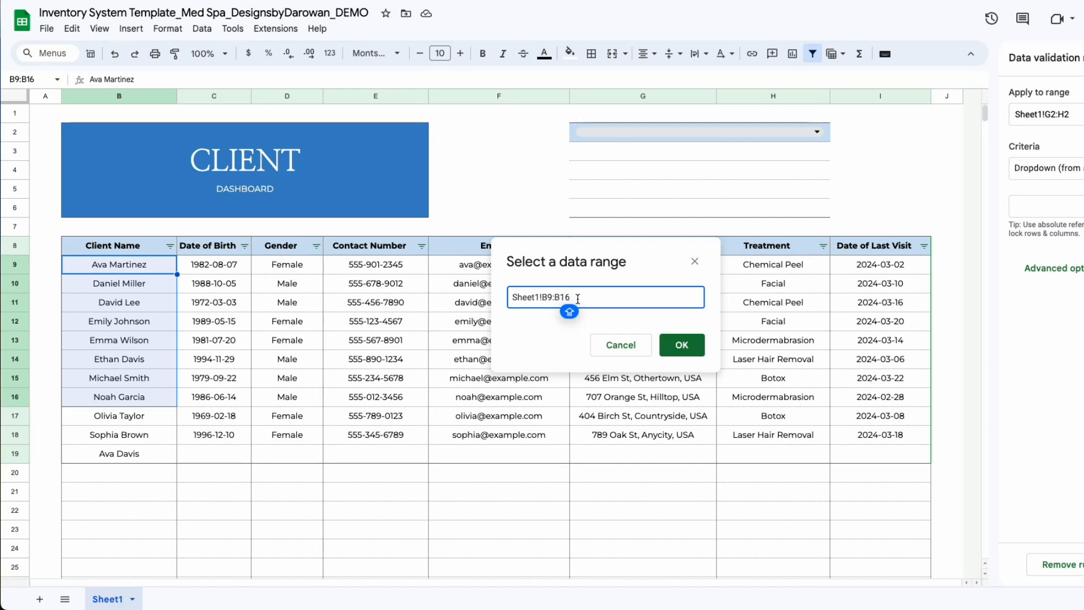
key(BackSpace)
key(BackSpace)
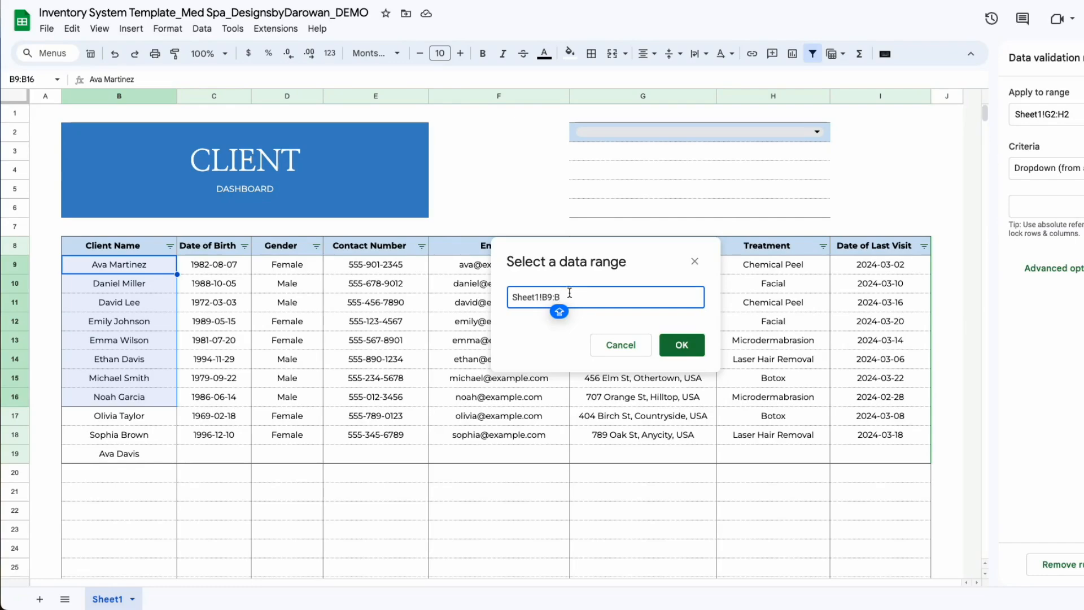
click(681, 345)
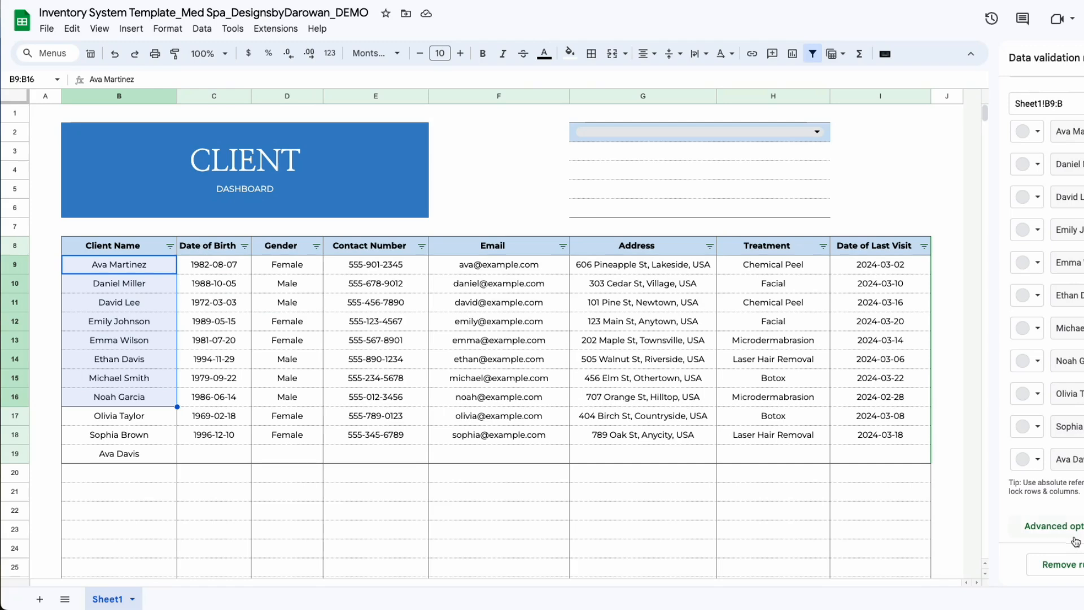
Set the dropdown's display style to Arrow, enable its help text and save the validation rule
click(1073, 530)
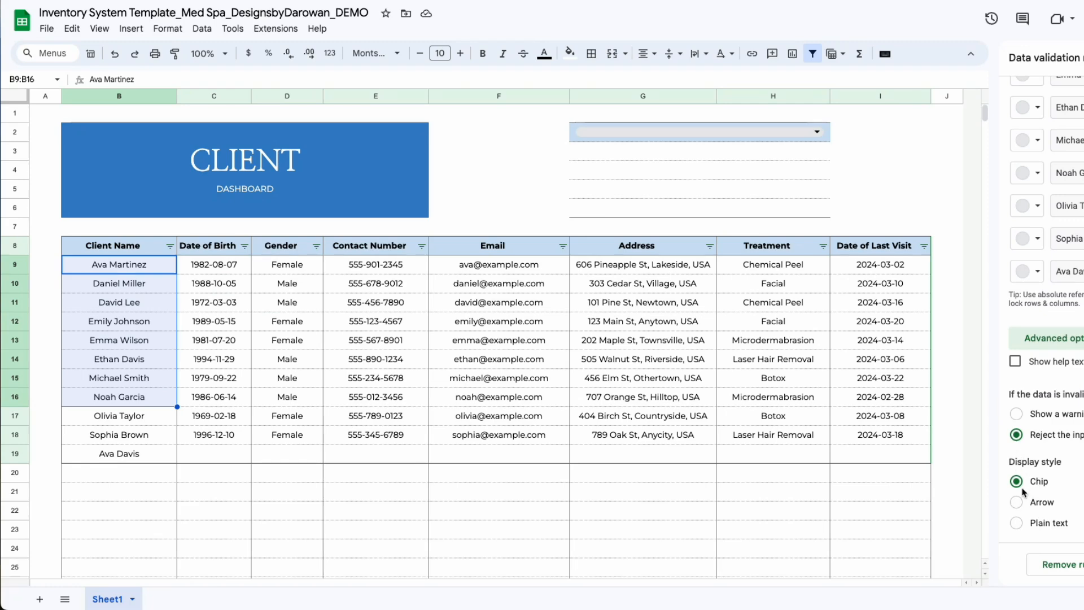
click(1016, 501)
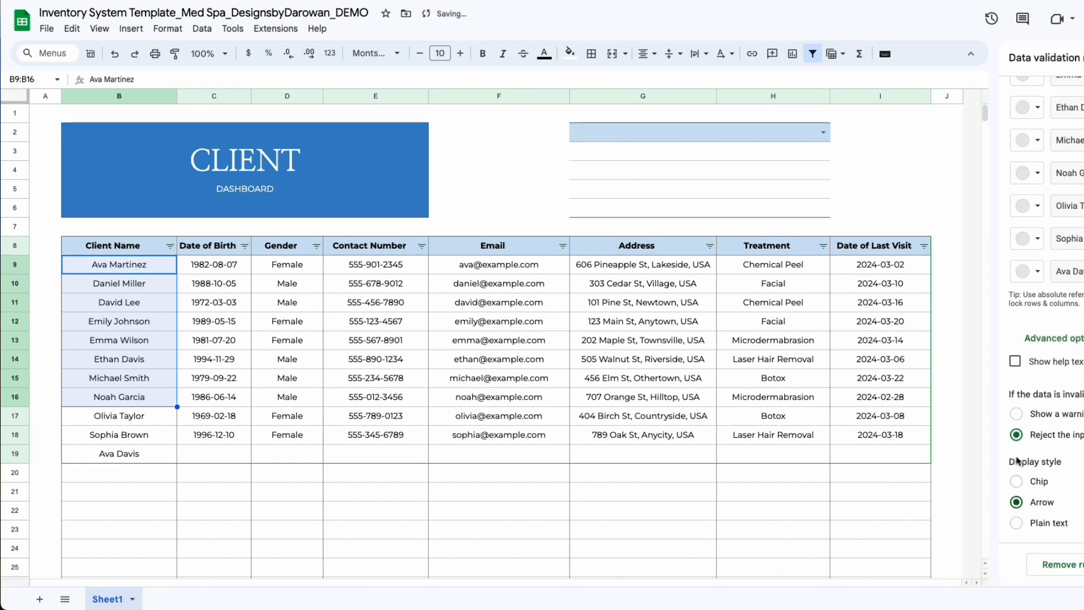
click(1015, 361)
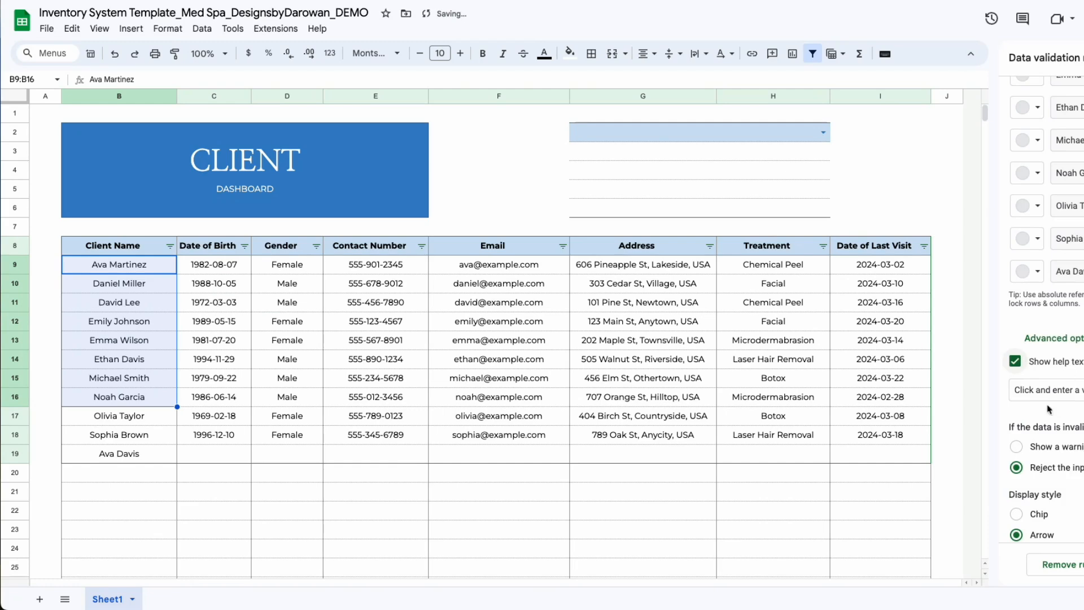
scroll(1029, 397, down, 1)
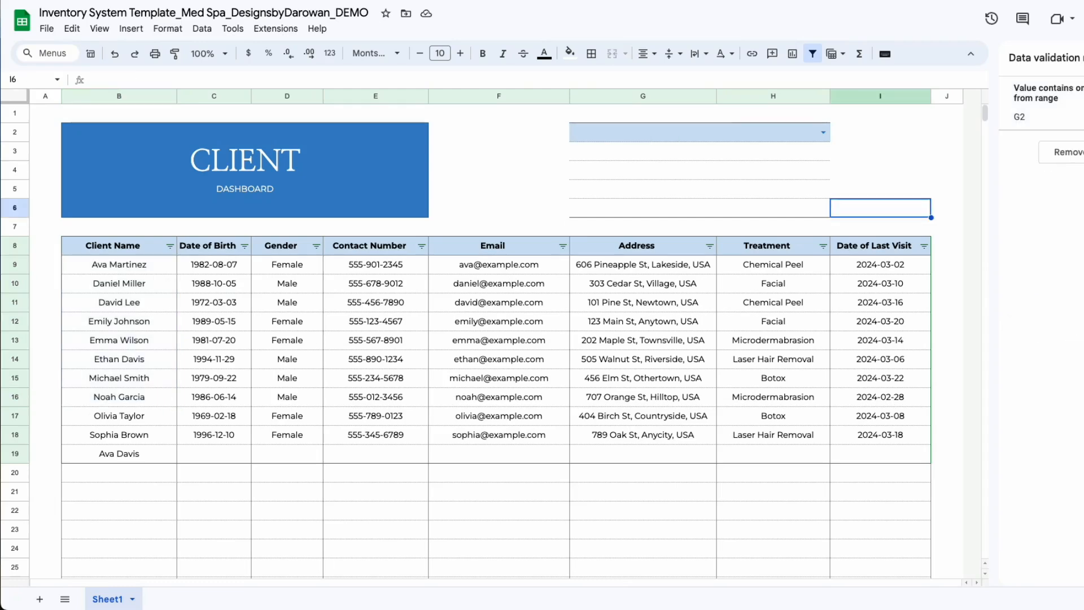
Leave the data validation settings and test the G2 dropdown with several clients, ending on the first client in the list
click(1083, 58)
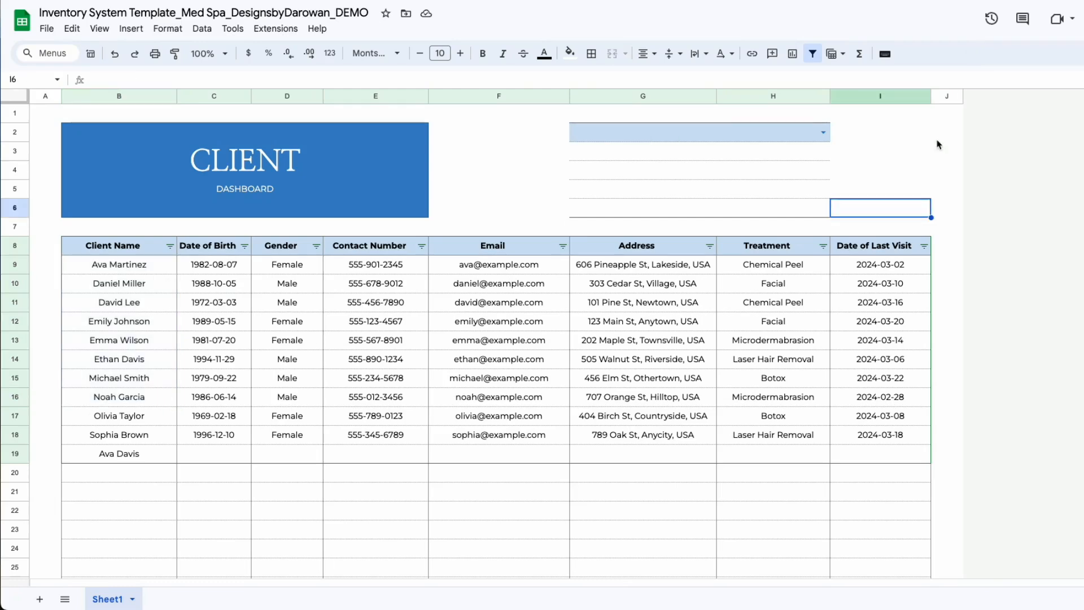
click(824, 133)
click(700, 155)
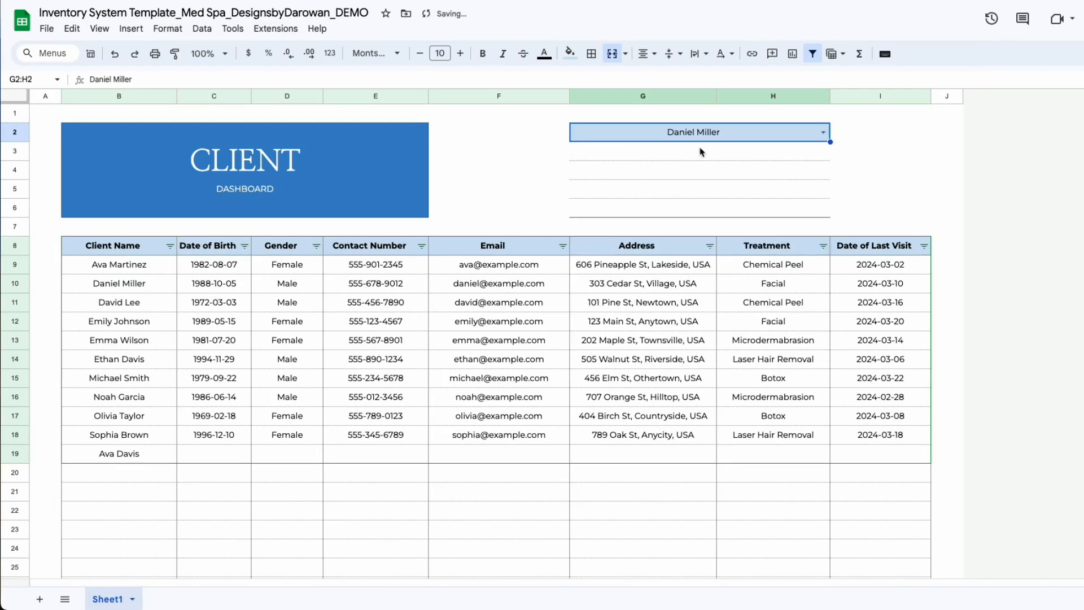
click(820, 134)
click(621, 221)
double_click(664, 138)
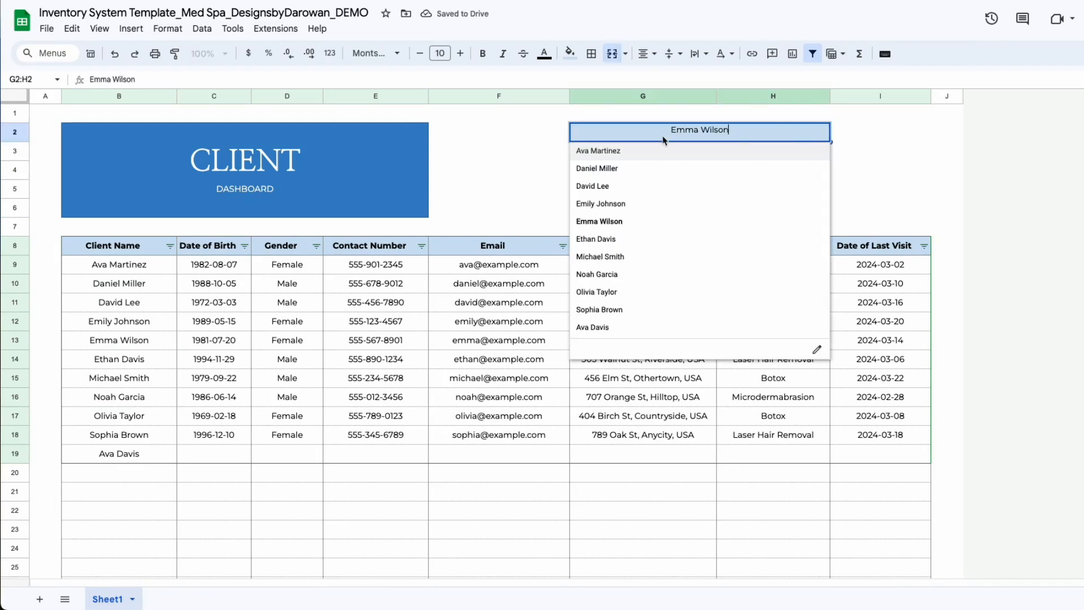
click(655, 157)
click(874, 188)
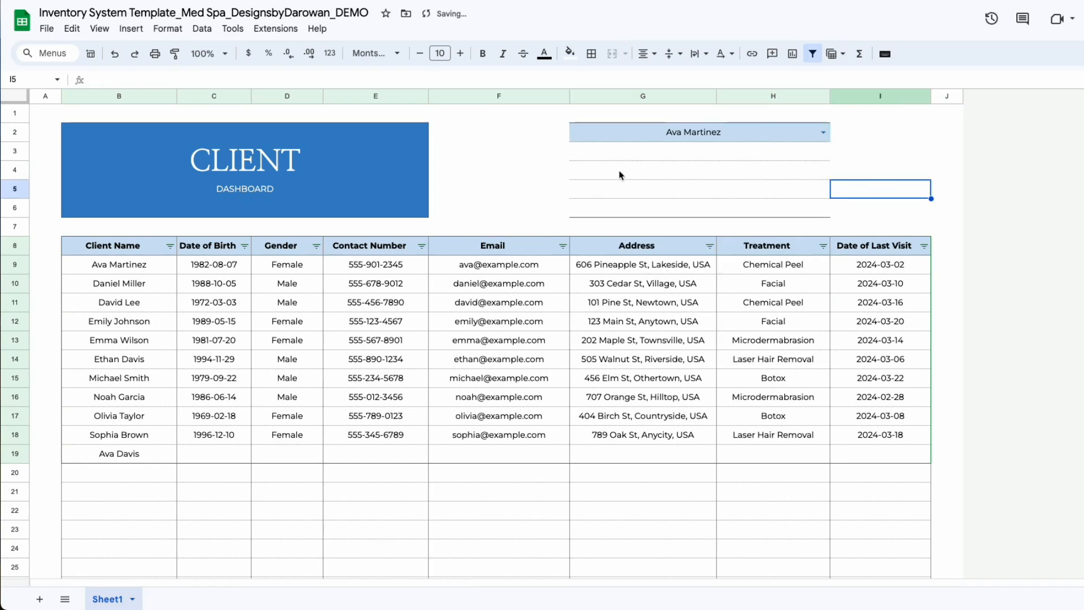
Examine the client detail columns in the table against the blank lookup rows G3:H6
drag(213, 264, 655, 247)
click(681, 271)
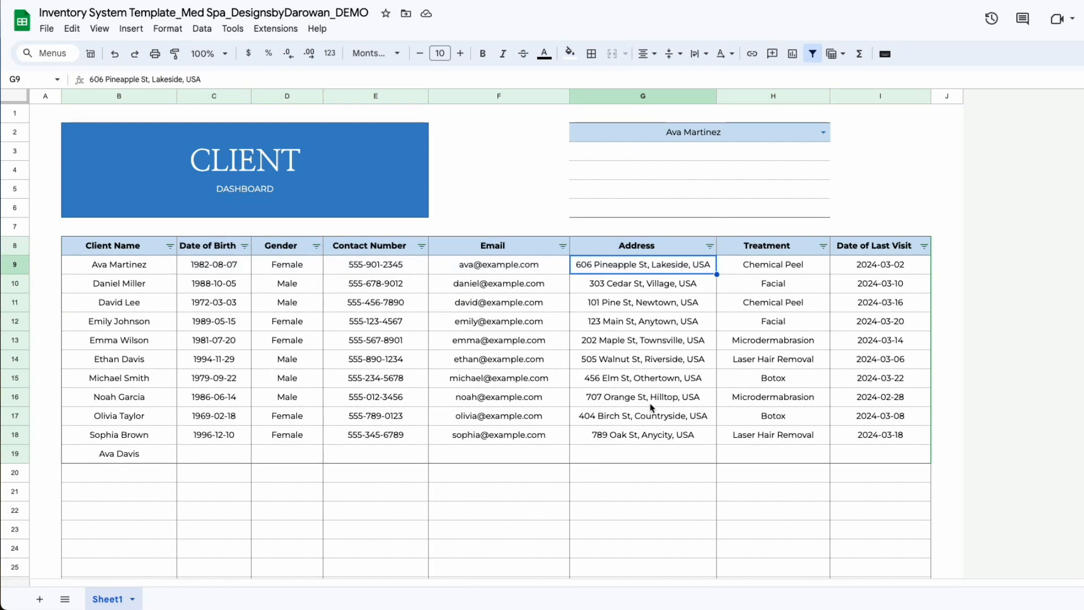
click(650, 404)
click(618, 157)
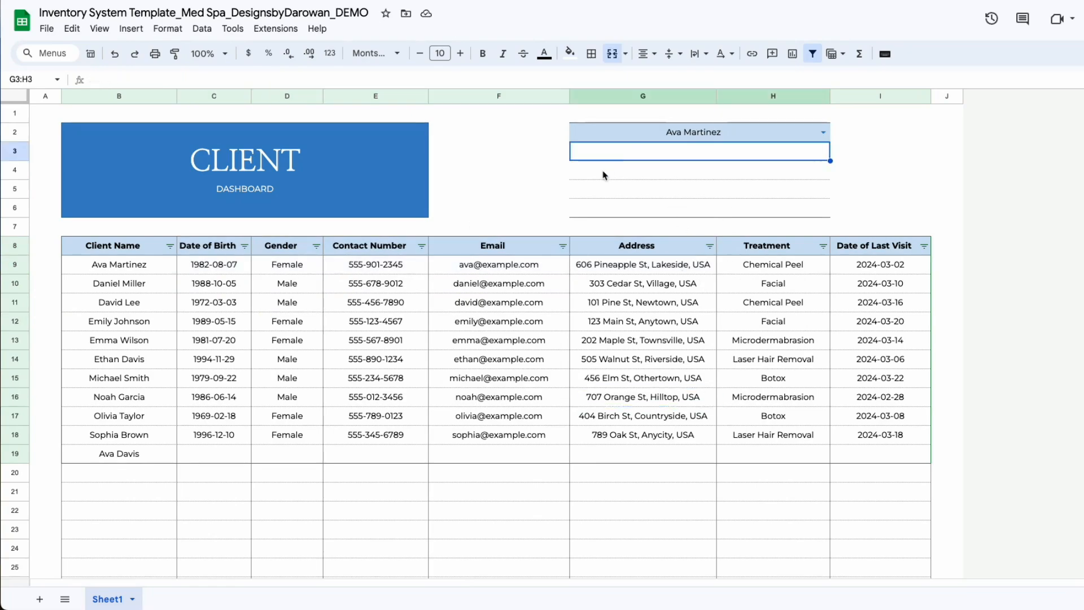
click(603, 175)
click(602, 191)
click(597, 210)
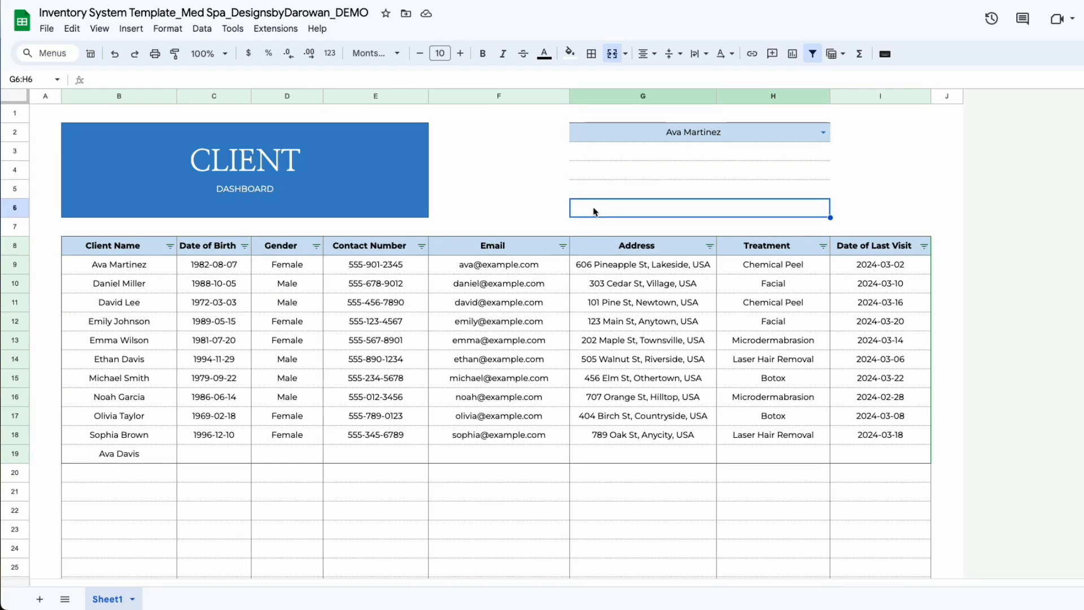
click(360, 366)
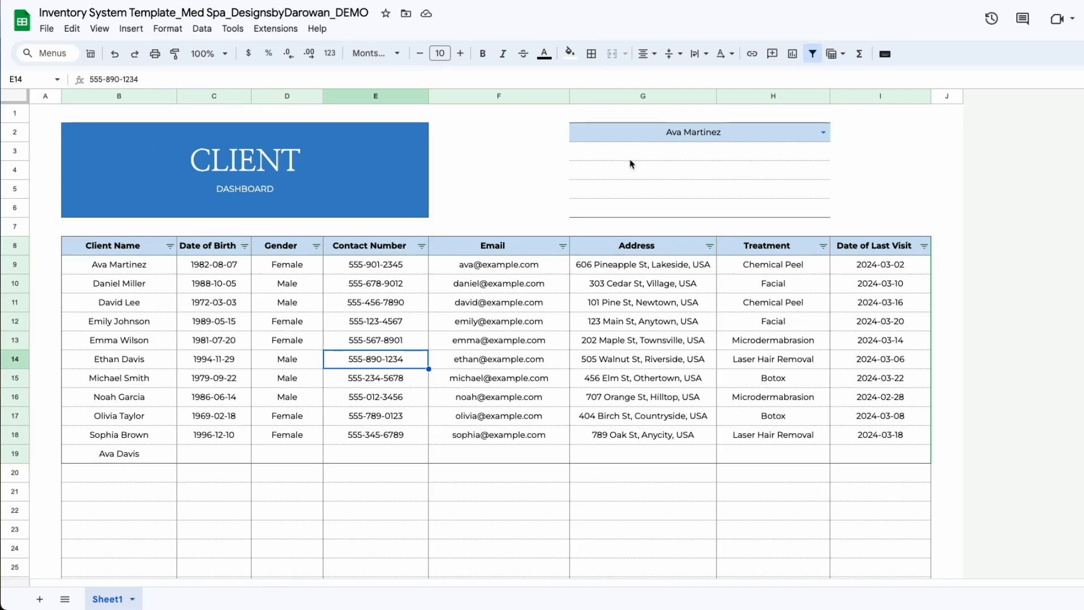
Check which table range holds the lookup details by selecting B9:F19 from client name through email
drag(684, 155, 687, 207)
click(605, 357)
click(659, 161)
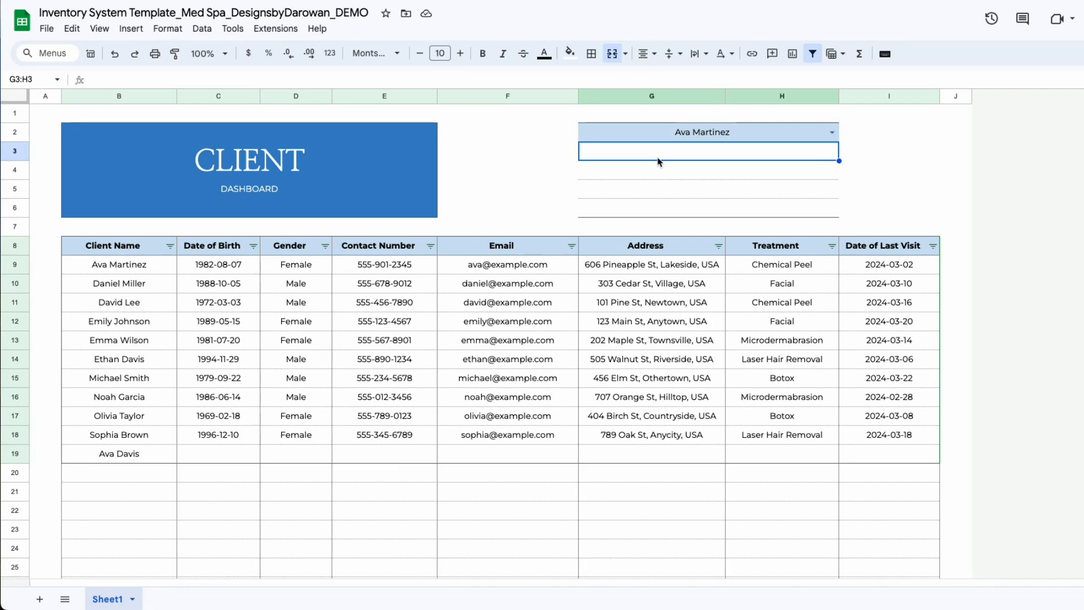
drag(119, 264, 292, 460)
click(382, 548)
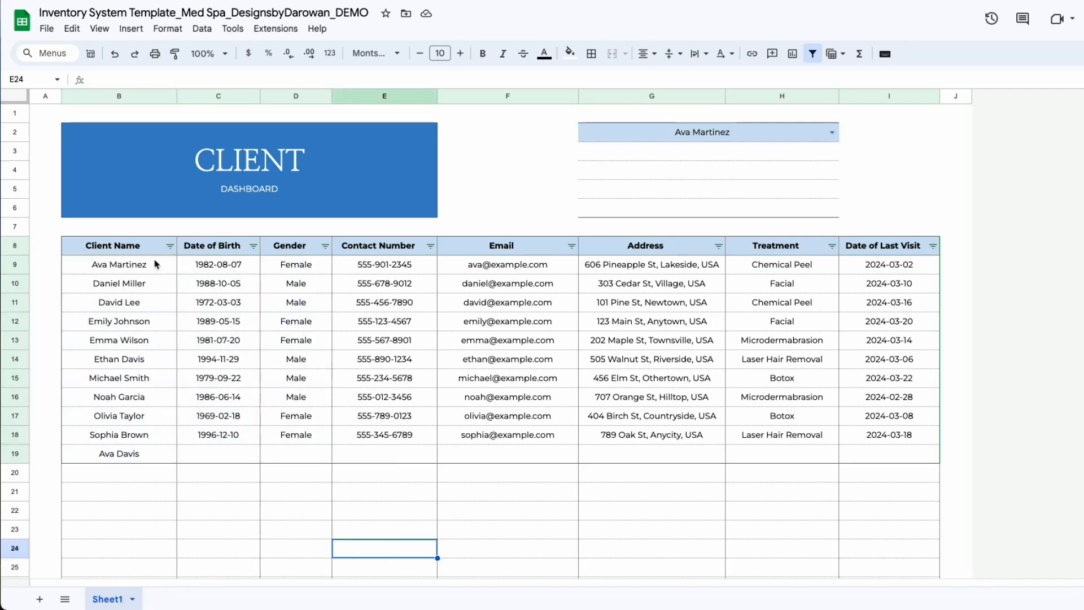
drag(95, 260, 548, 461)
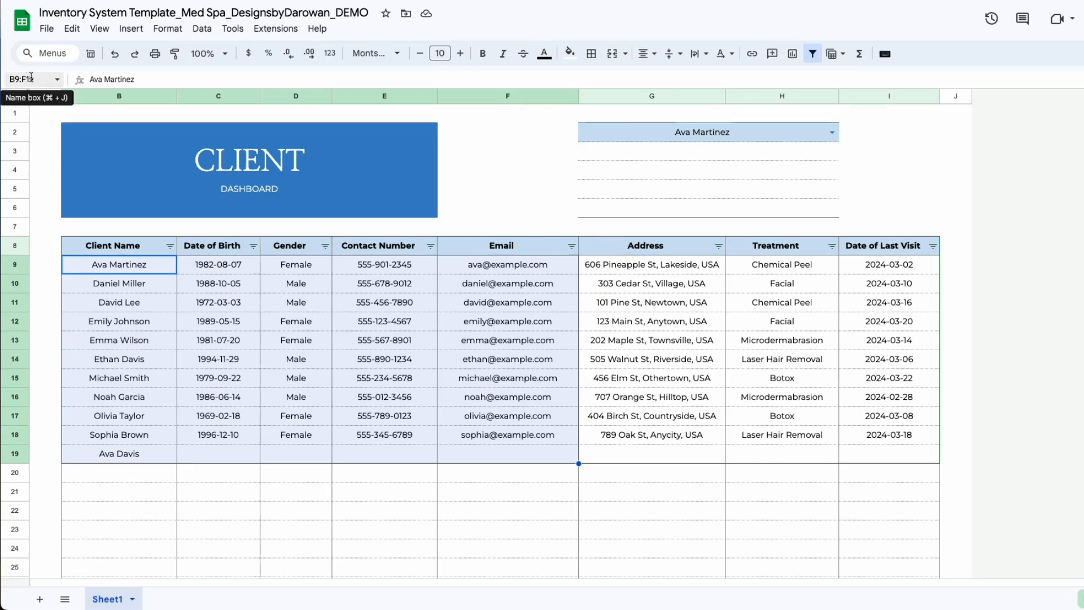
click(461, 473)
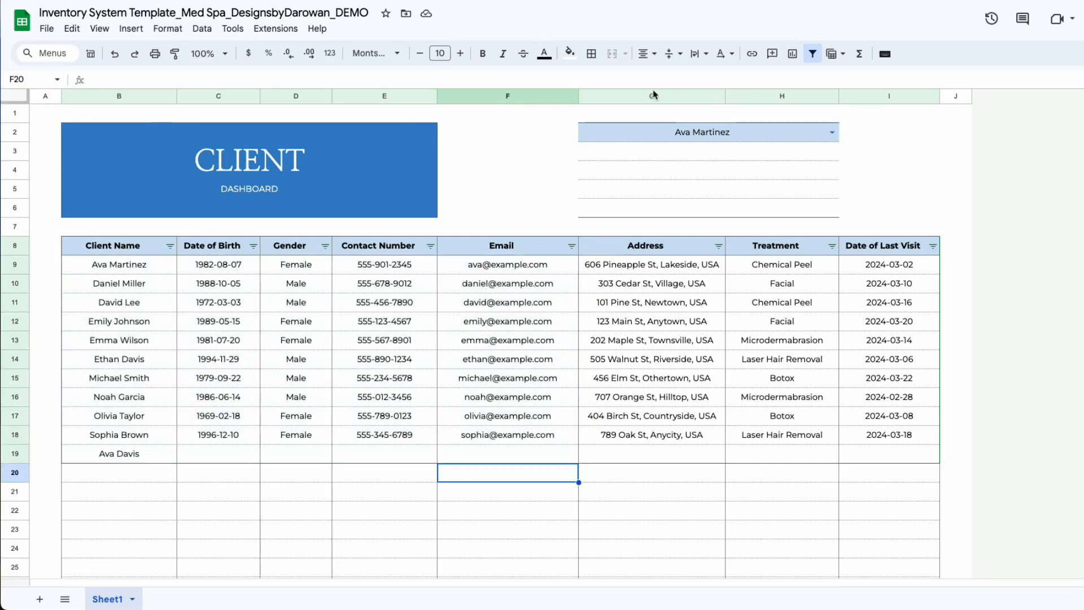
click(637, 139)
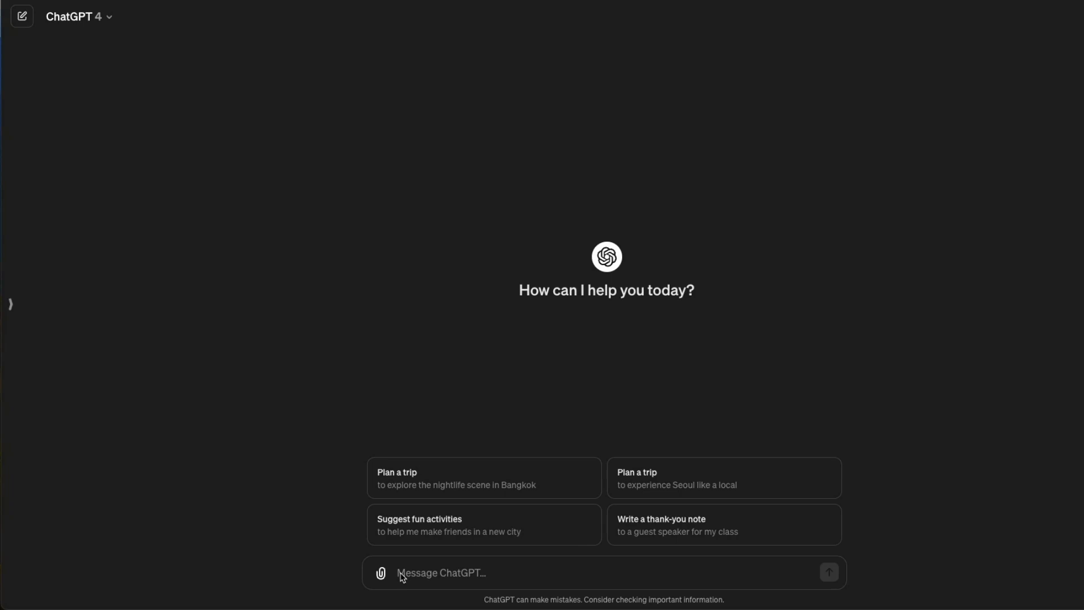
In ChatGPT, request a Google Sheets formula filtering C, D, E and F within B9:F when the name in G2 matches column B9:B
click(401, 573)
click(492, 575)
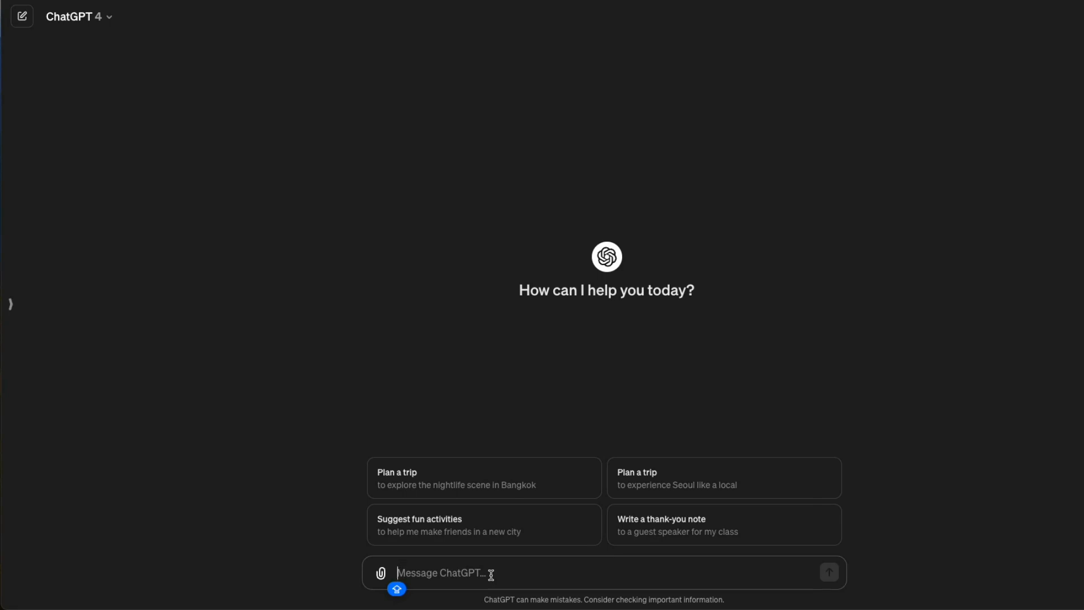
text(Create a formula that i can use to filter out data in my client data sheet. When i select the client name in cell G2, i want information displayed from the range B9:F. When name in G2 = column b9:b, filter data in C, D, E and F.)
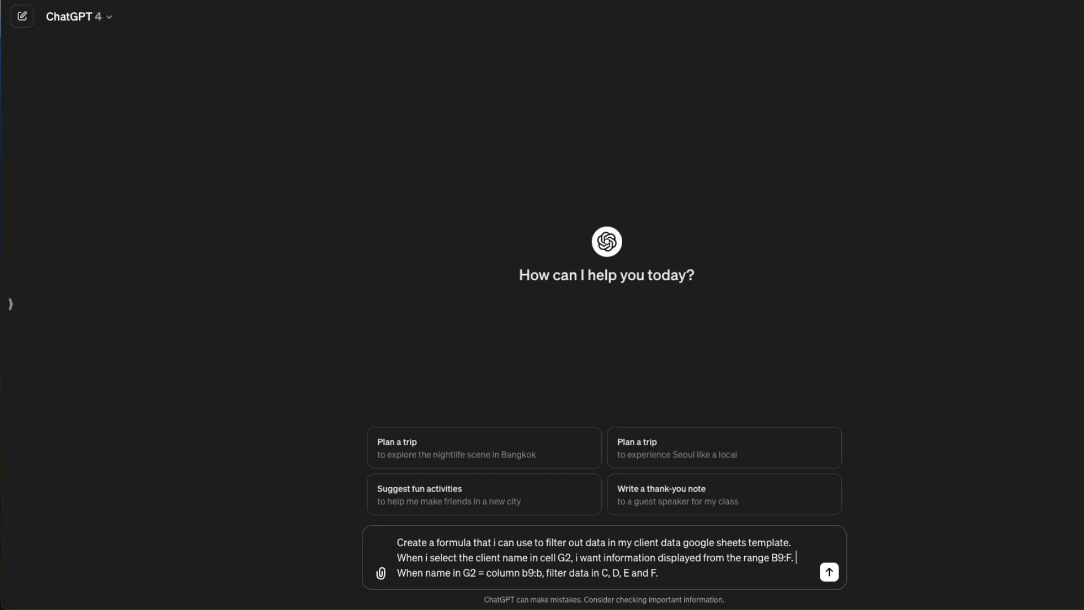
key(BackSpace)
key(BackSpace)
key(shift+Return)
click(542, 571)
key(Return)
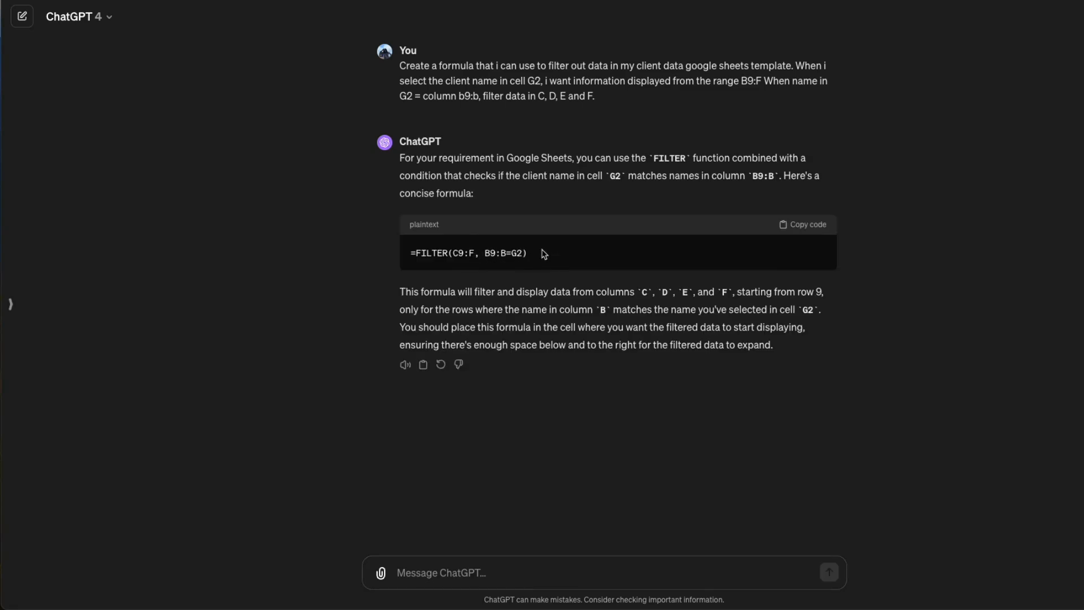
Copy the generated formula and try =FILTER(C9:F, B9:B=G2) in cell G3 of the Google Sheets dashboard
click(816, 232)
key(ctrl+Tab)
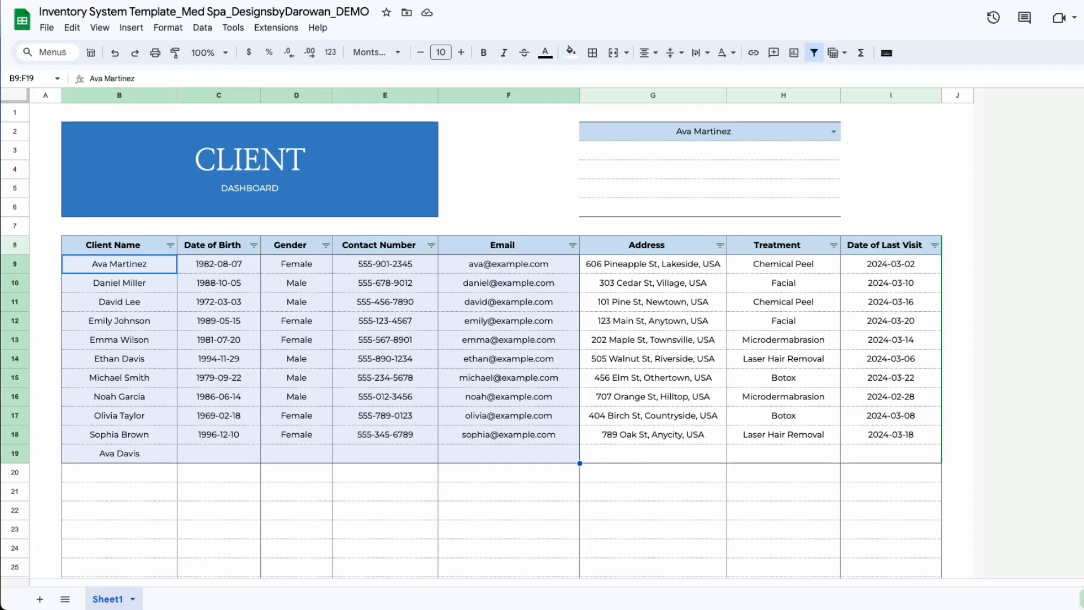
double_click(606, 153)
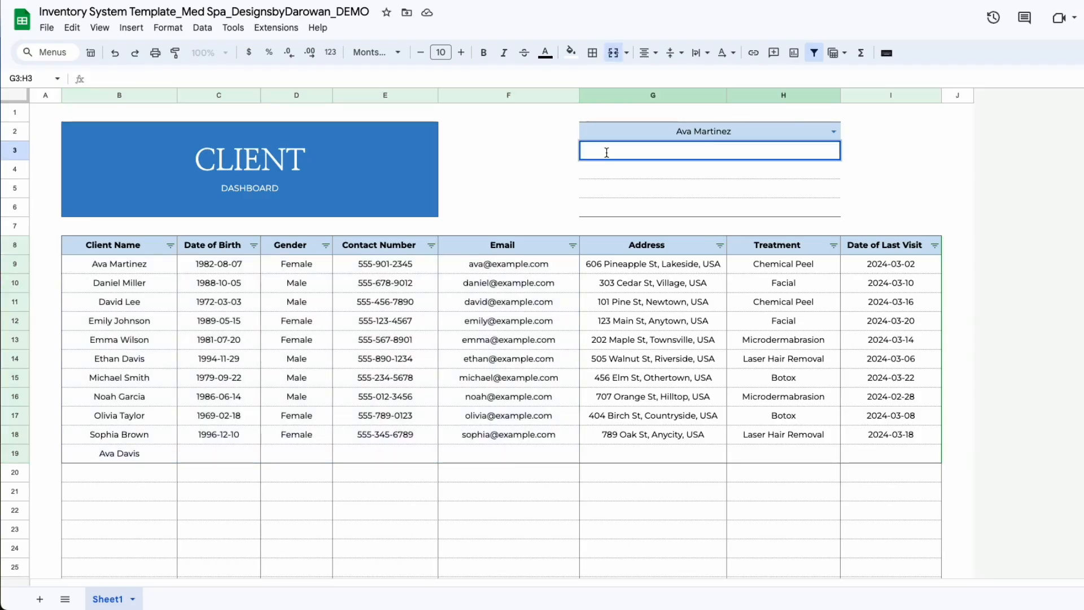
text(=FILTER(C9:F, B9:B=G2))
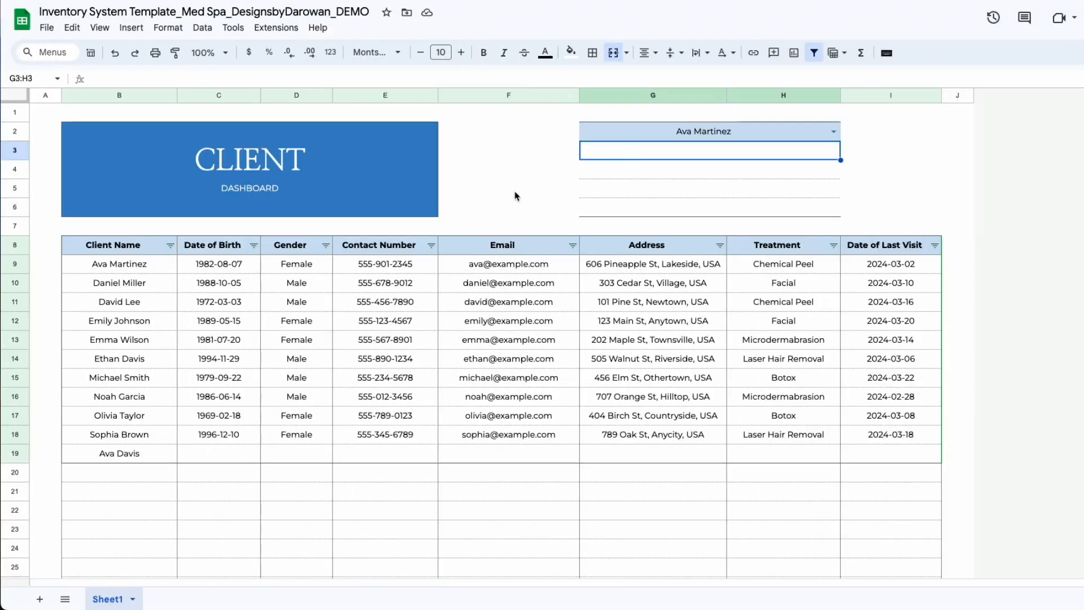
click(515, 193)
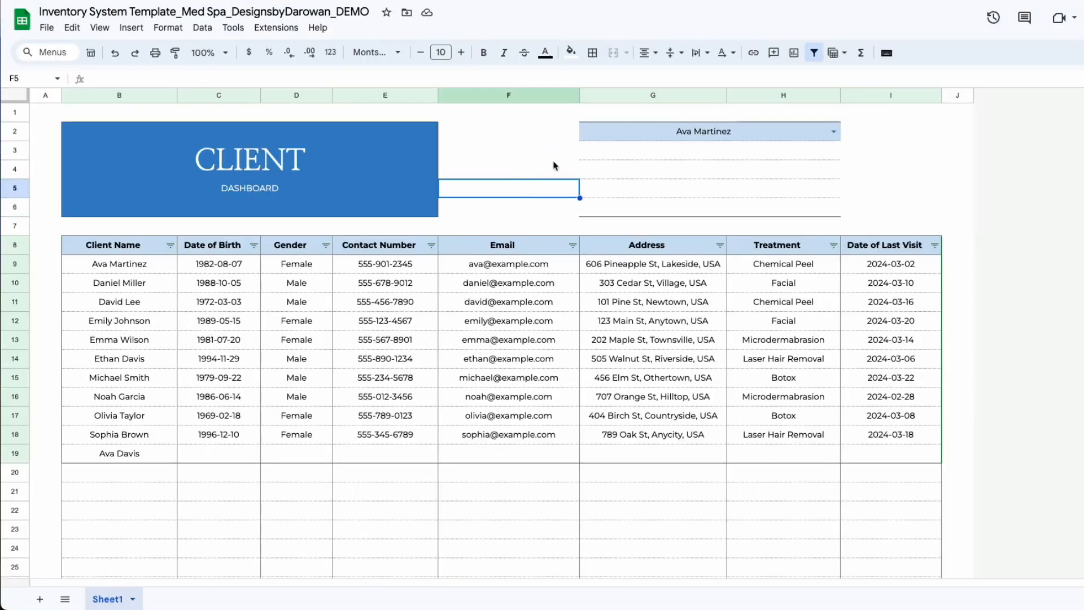
click(627, 156)
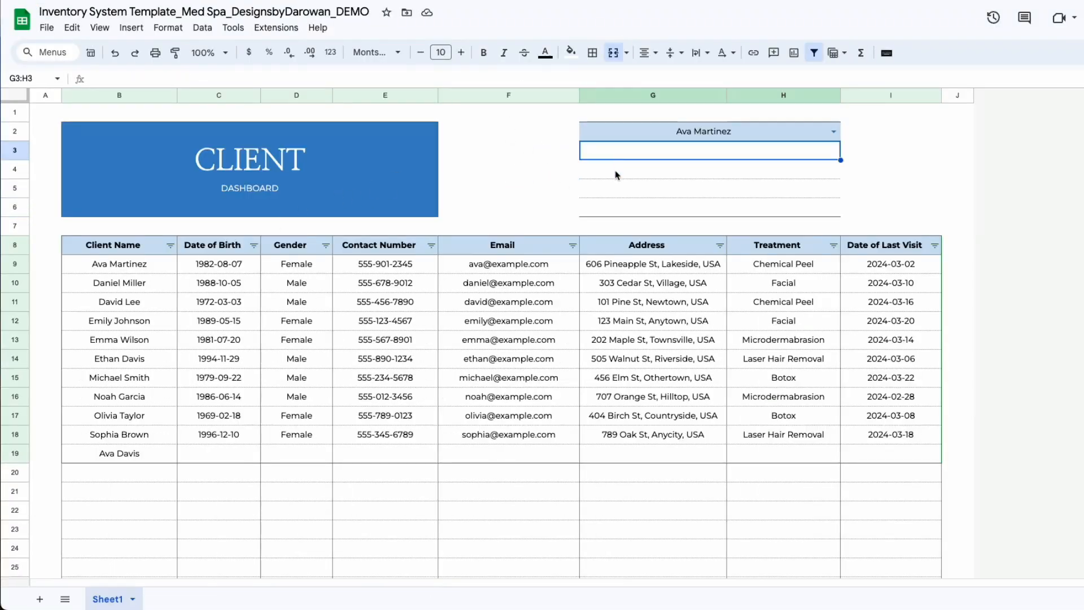
click(616, 173)
click(631, 197)
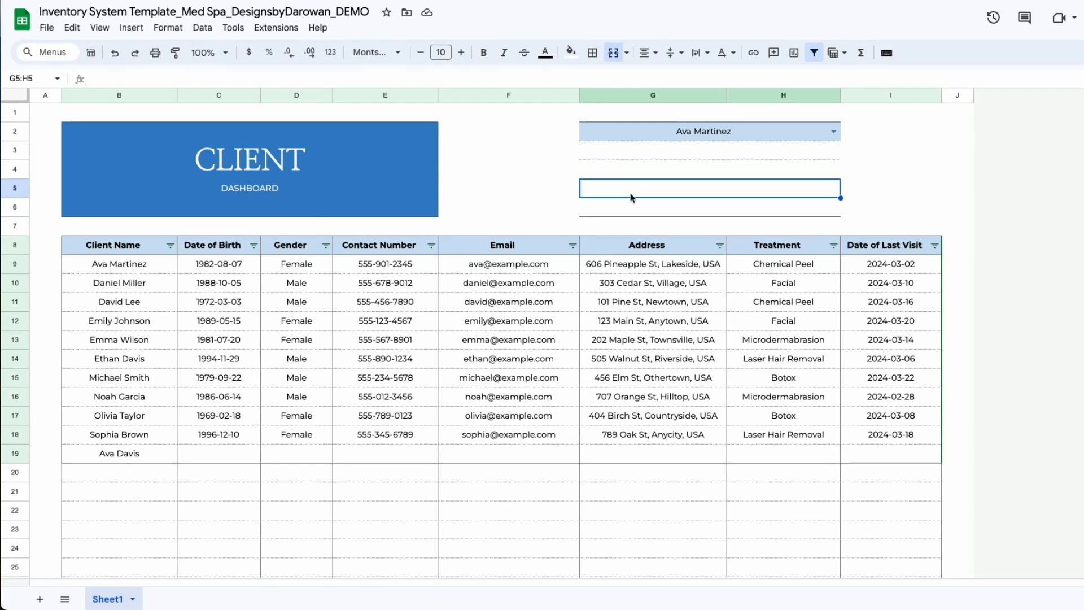
click(624, 213)
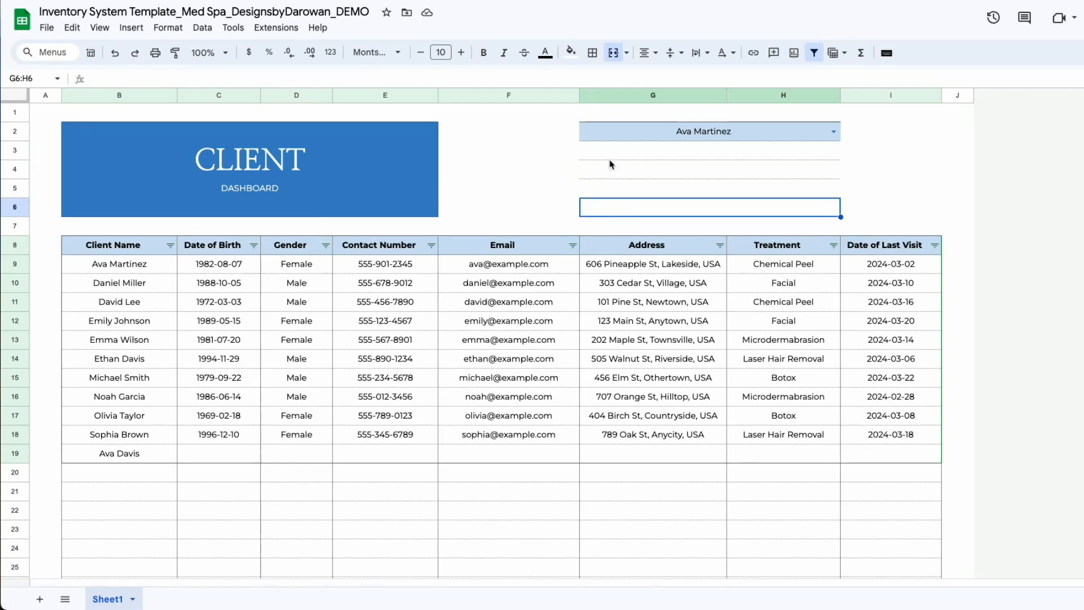
click(641, 158)
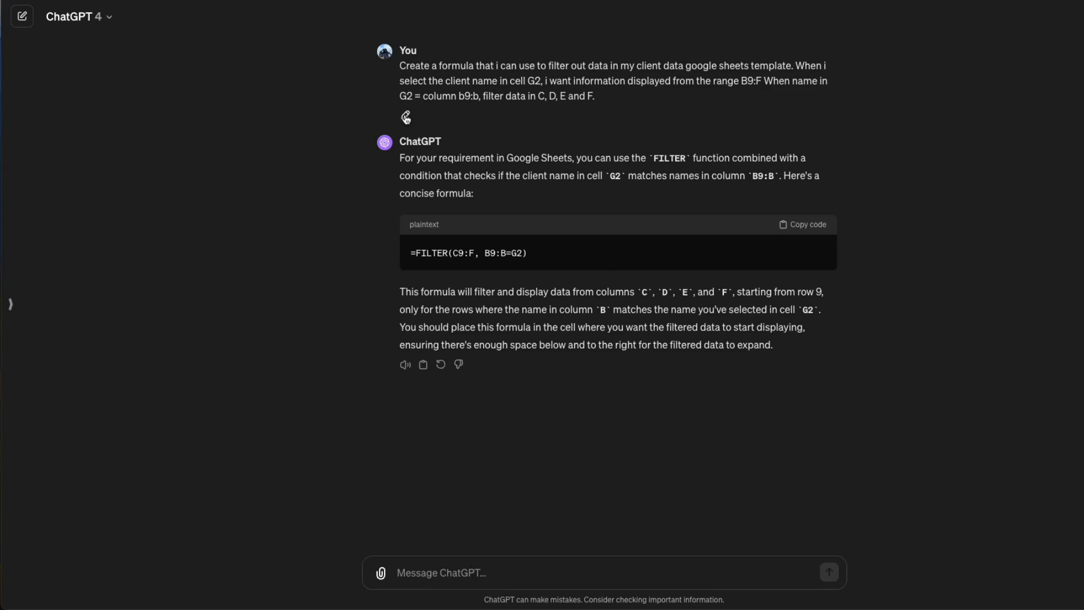
Return to ChatGPT, edit the prompt so it filters only the data in C9:c, and resubmit it
click(406, 117)
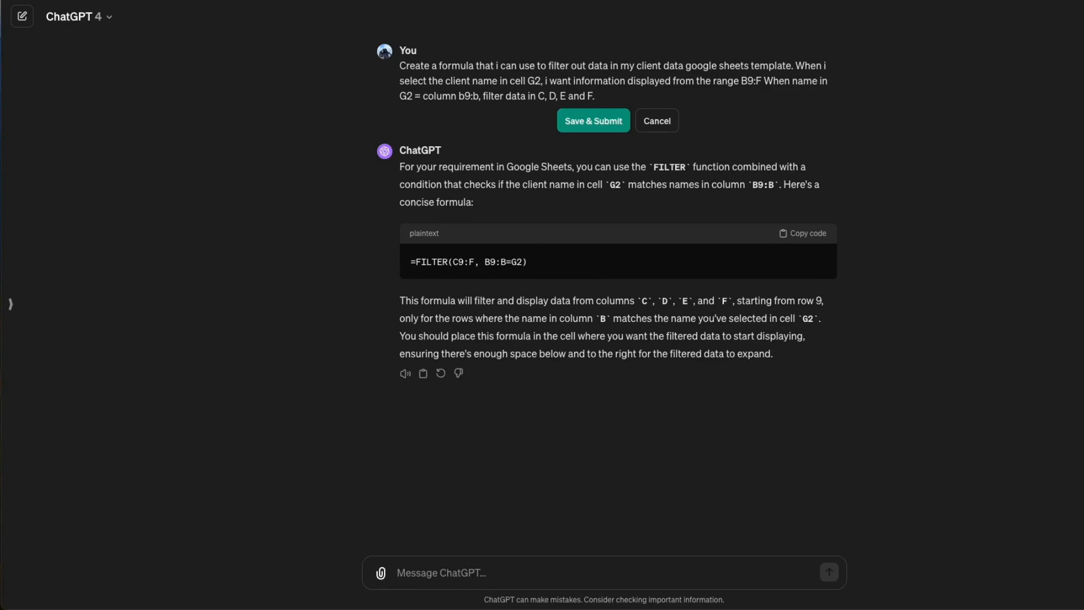
text(\\\)
key(BackSpace)
key(BackSpace)
key(BackSpace)
key(BackSpace)
key(BackSpace)
key(BackSpace)
key(BackSpace)
text(9:c)
click(593, 120)
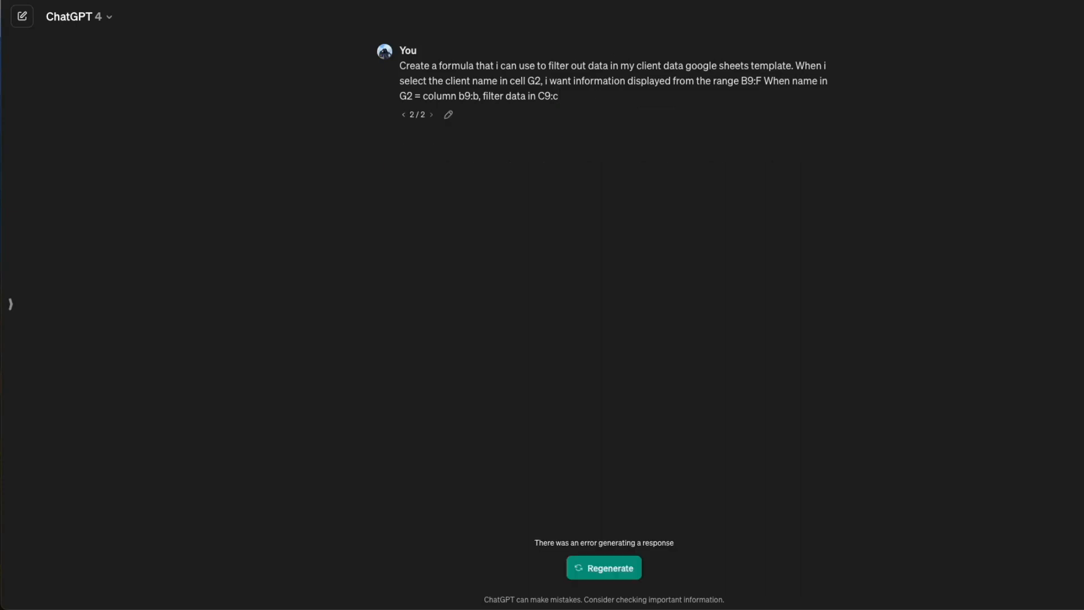
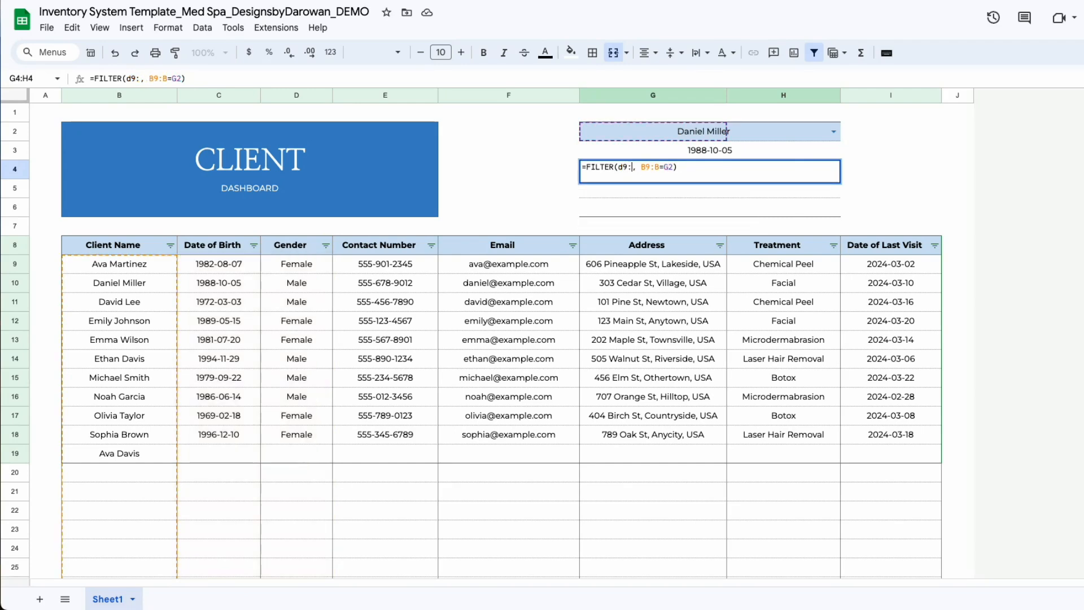
Complete the G4 formula as =FILTER(d9:d, B9:B=G2) to return the selected client's gender
text(d)
key(Return)
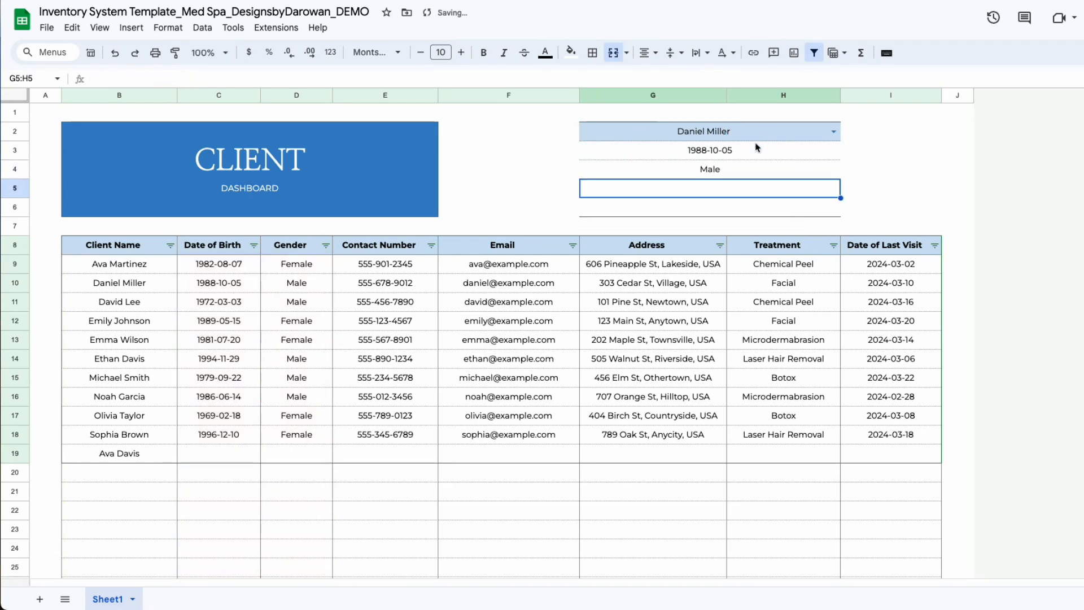
click(730, 169)
Add FILTER formulas in G5 and G6 that return the contact number from column E and the email from column F for G2's client
click(685, 189)
double_click(686, 189)
text(=FILTER(C9:C, B9:B=G2))
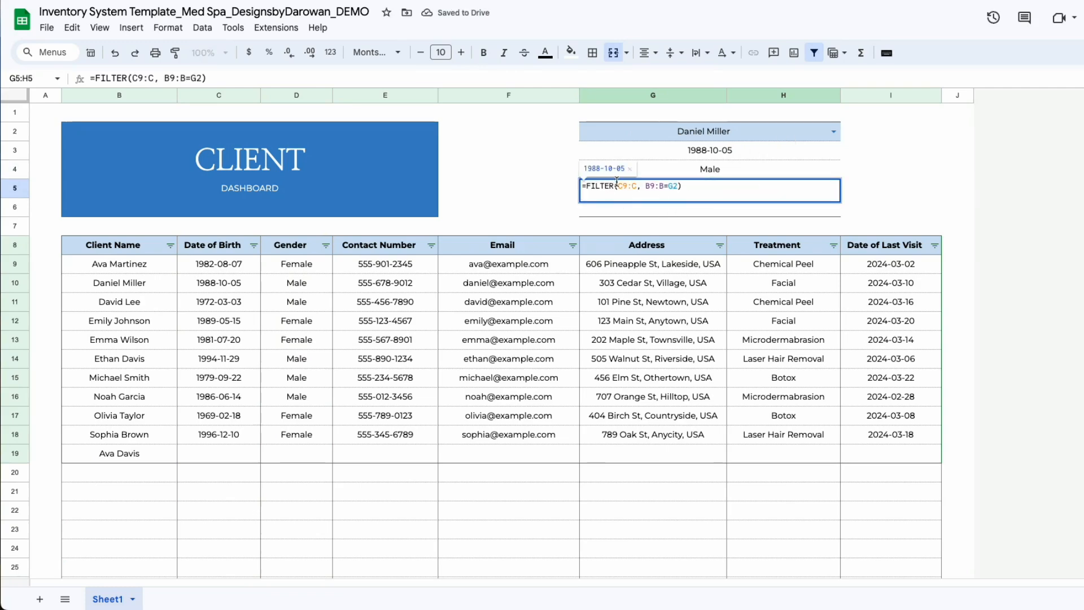
click(616, 185)
key(BackSpace)
key(Return)
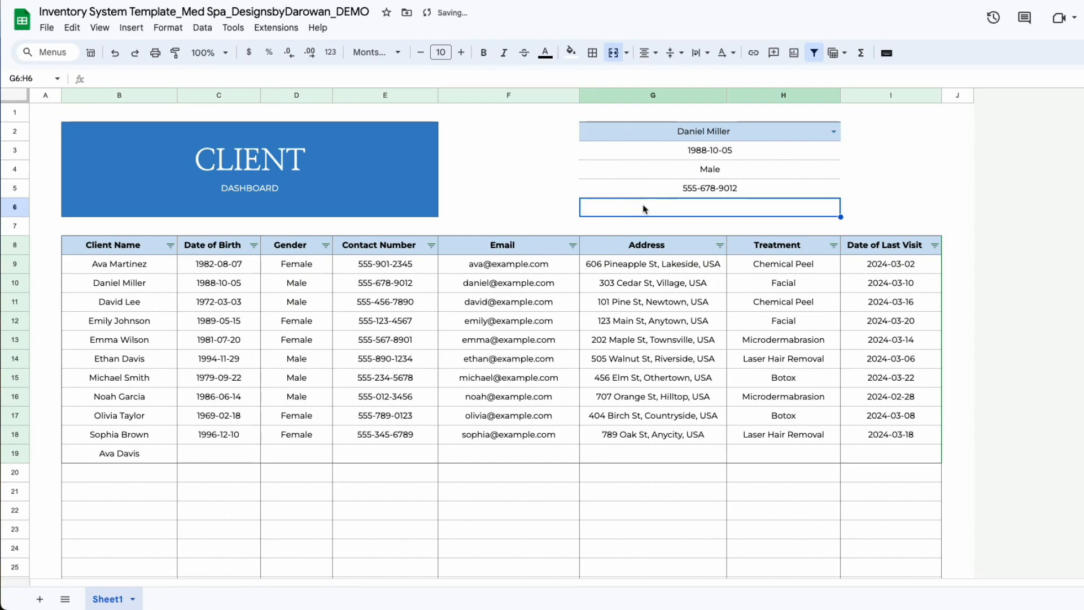
double_click(644, 211)
text(=FILTER(C9:C, B9:B=G2))
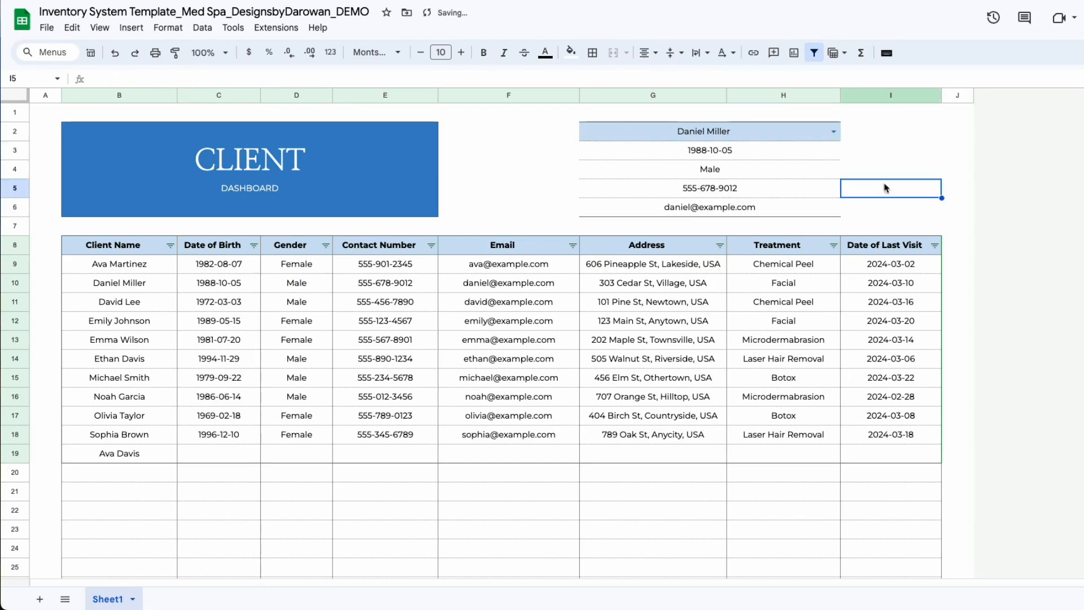
Choose the first client in the G2 dropdown and compare the lookup details with that client's table row
click(835, 133)
click(629, 149)
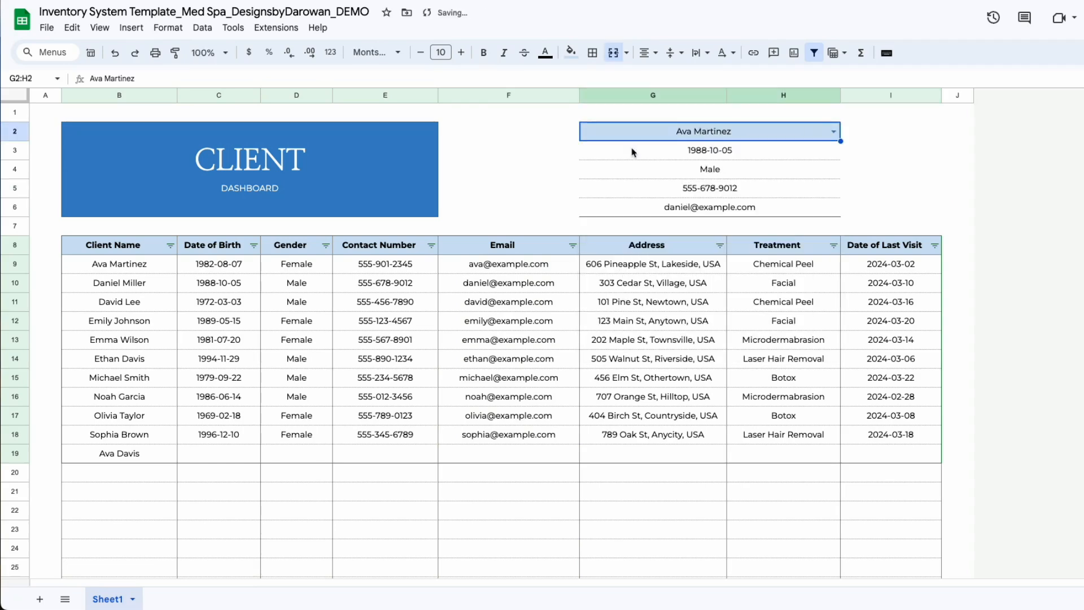
click(553, 196)
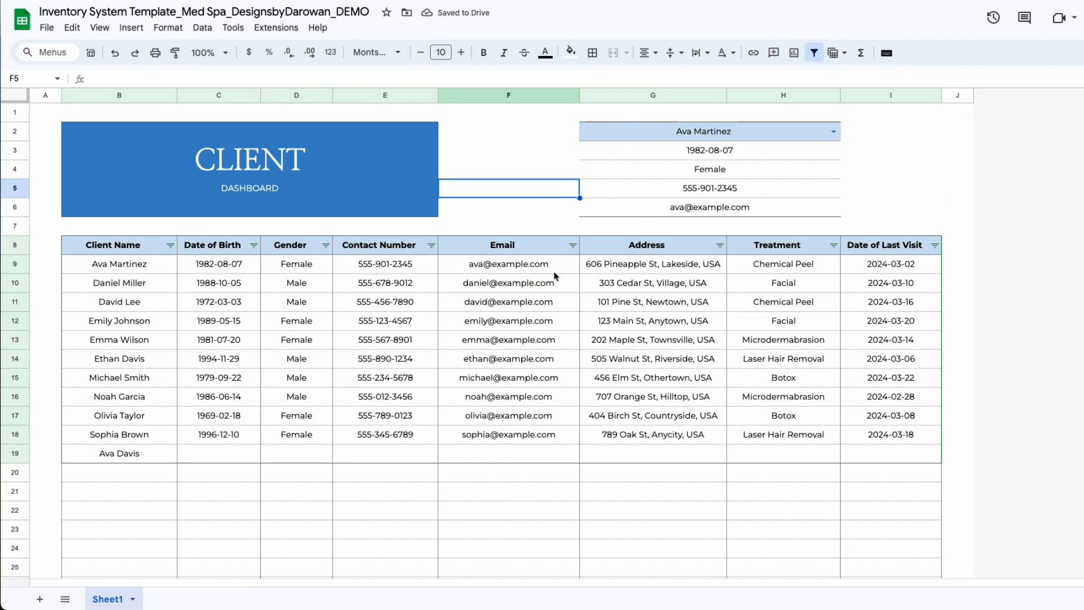
click(233, 265)
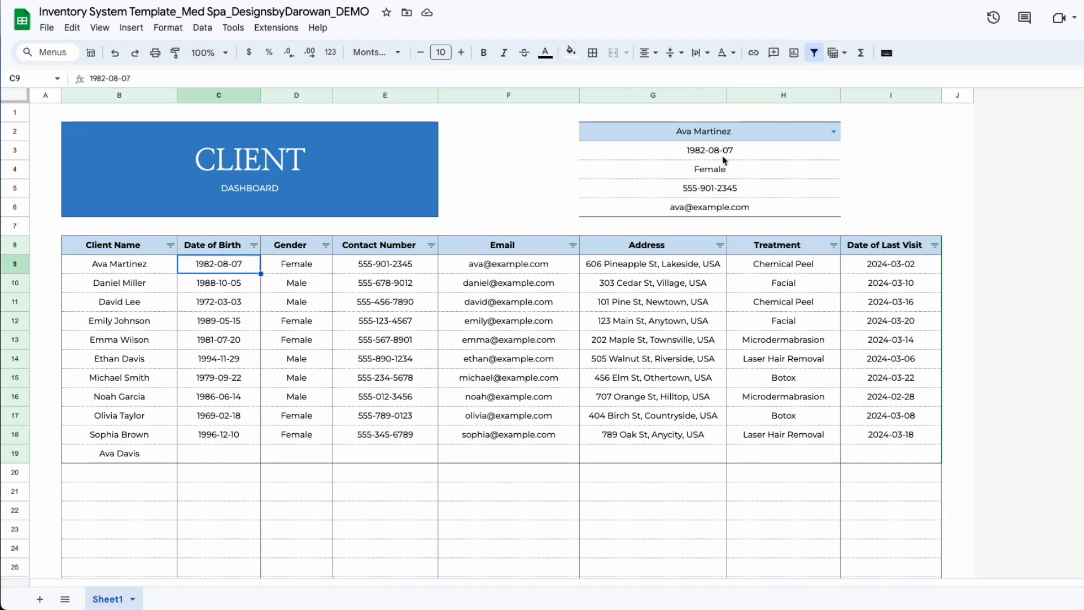
click(717, 172)
click(398, 270)
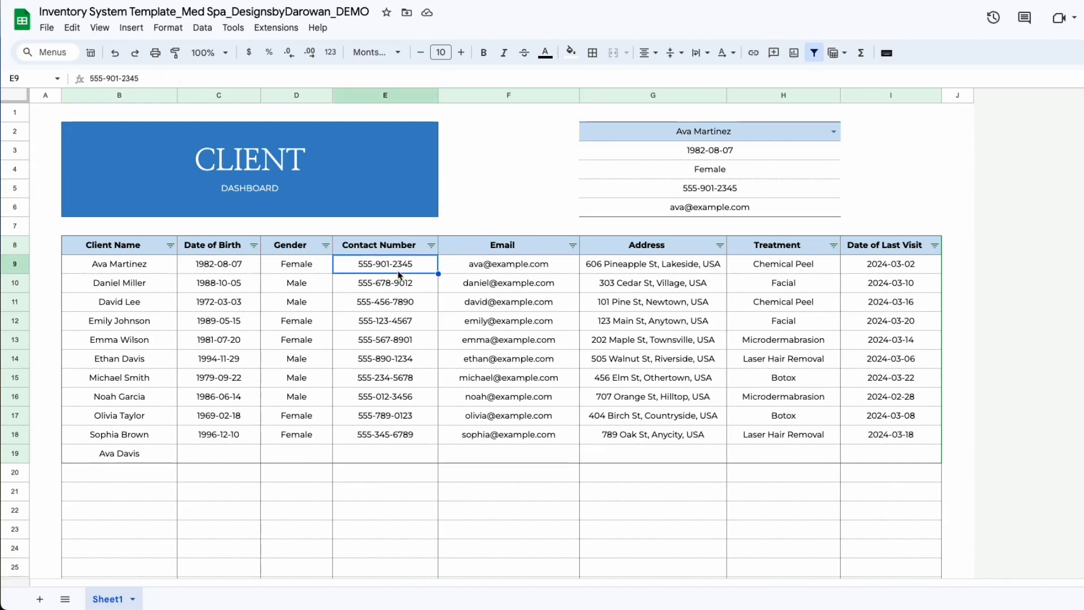
Review the lookup cells G3 to G6 and the formulas that return the selected client's details
click(668, 206)
click(888, 154)
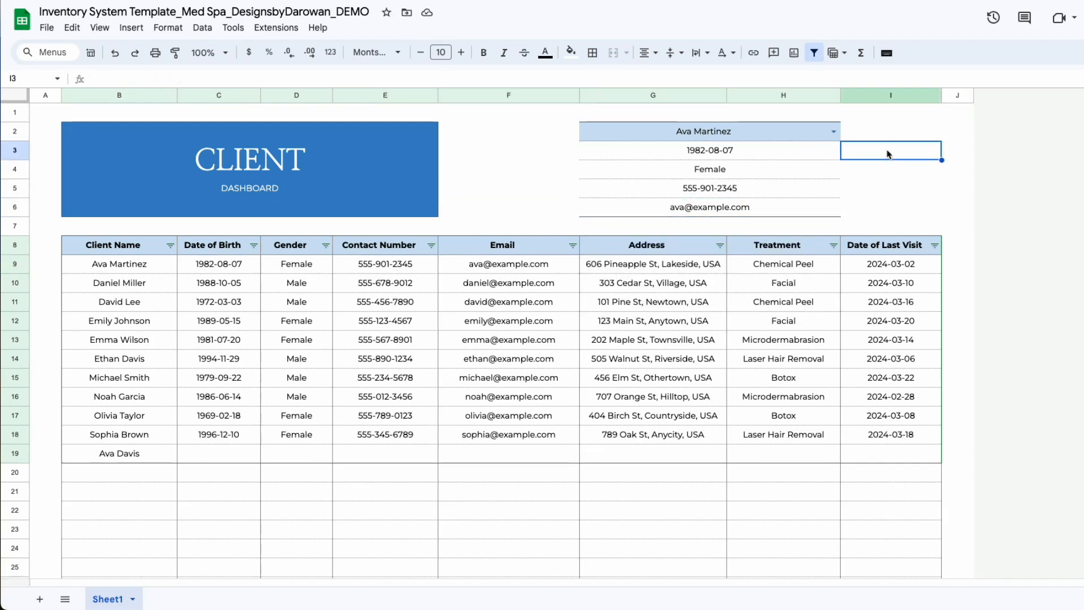
click(873, 209)
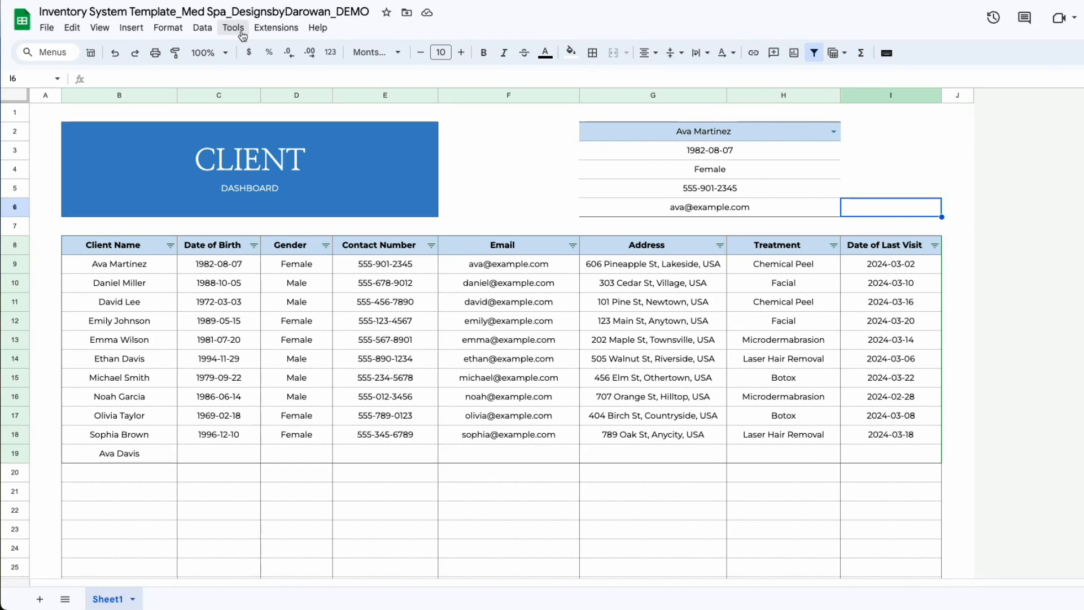
click(632, 152)
click(621, 169)
click(612, 190)
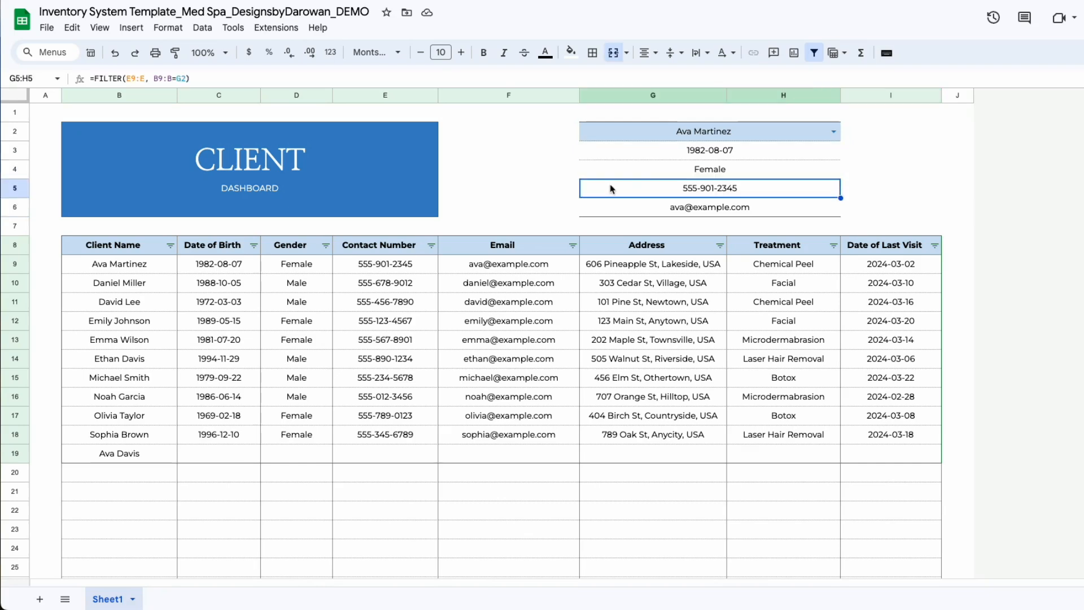
click(603, 207)
click(898, 162)
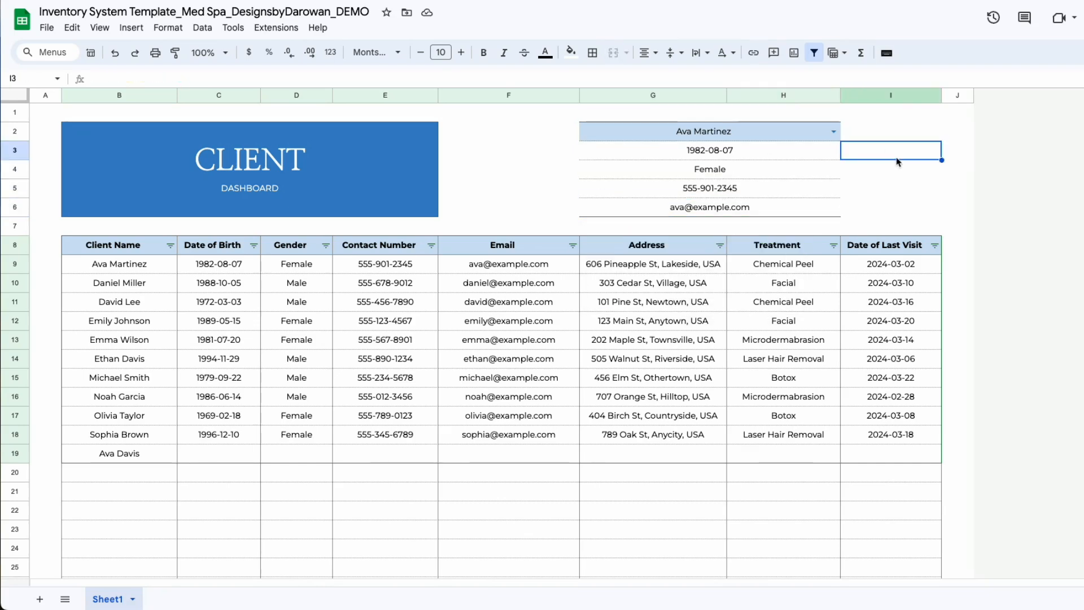
click(867, 120)
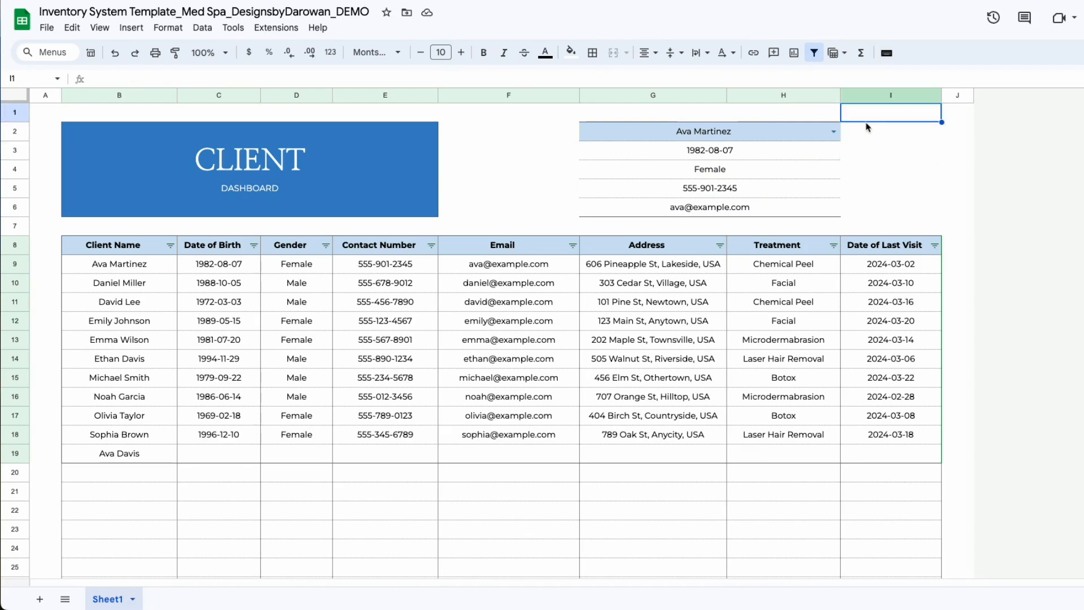
Choose the client from row 17 in the G2 dropdown and compare the lookup details with that table row
click(833, 131)
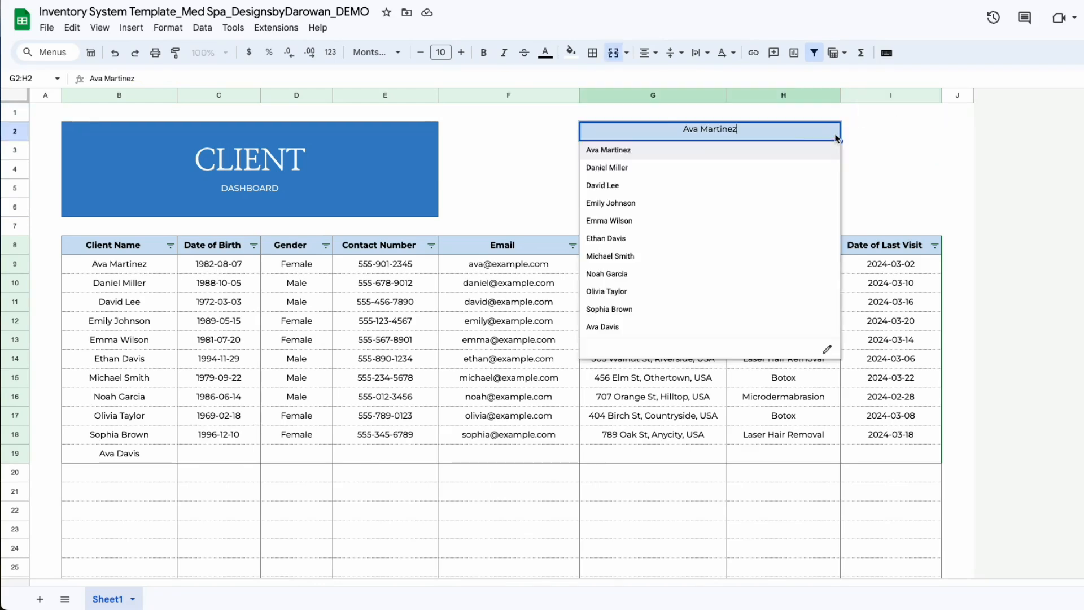
click(611, 292)
click(577, 189)
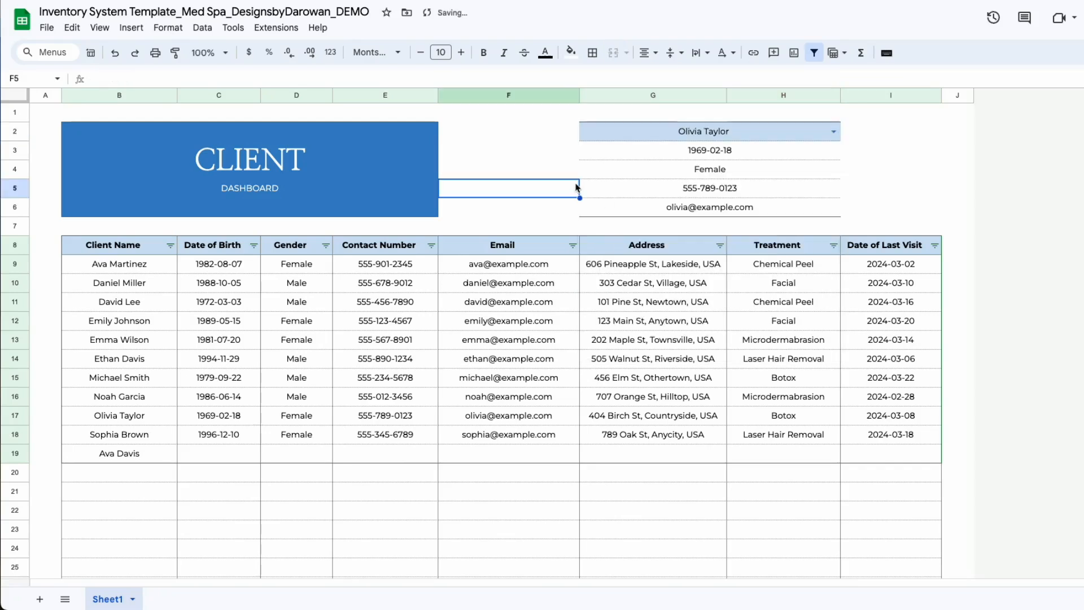
click(707, 160)
click(125, 423)
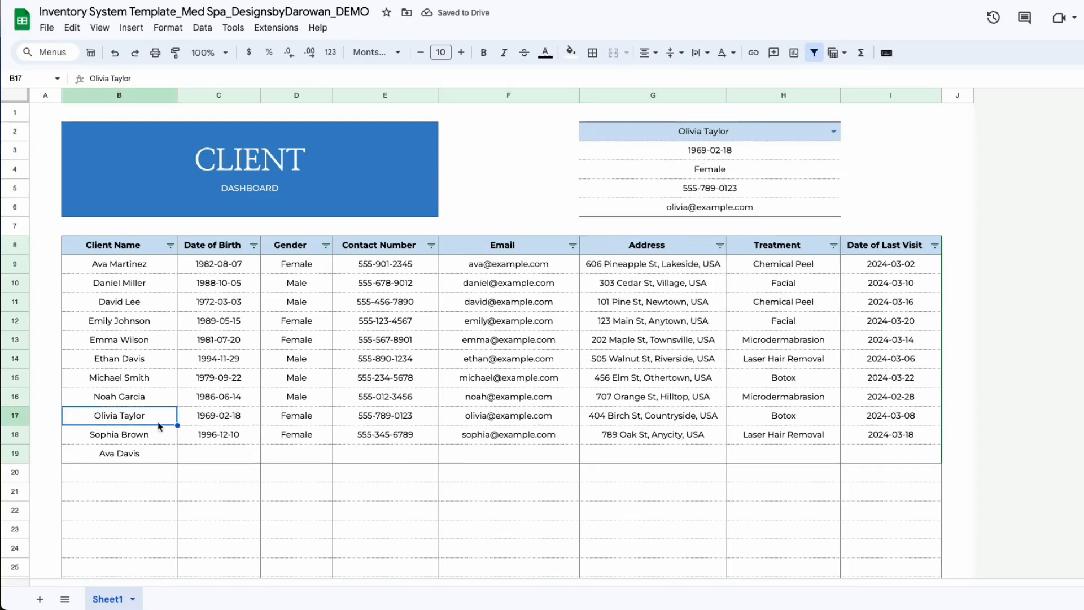
click(294, 418)
click(436, 419)
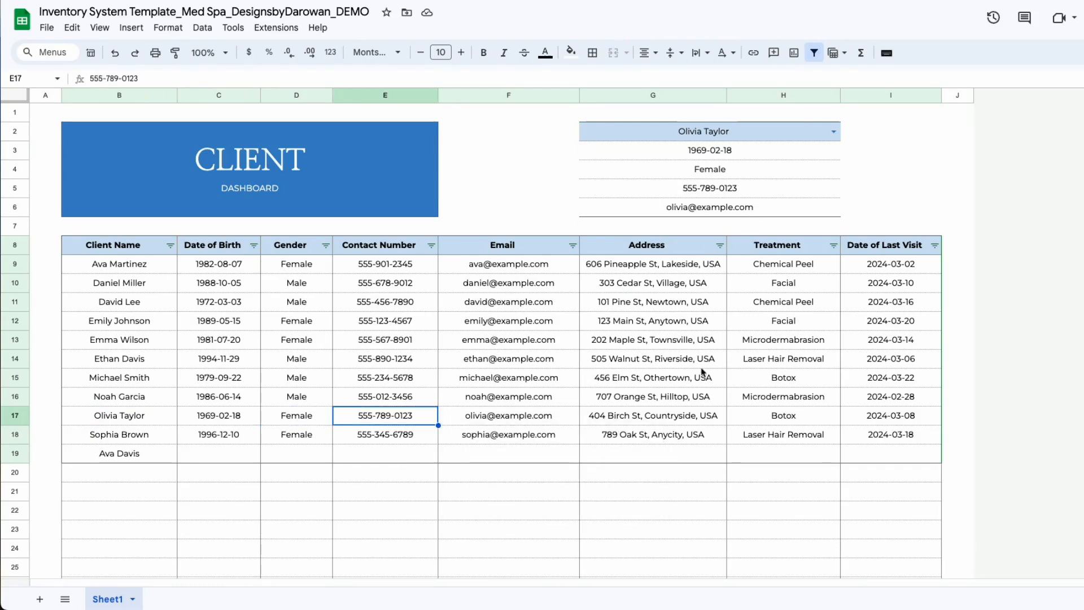
click(881, 174)
click(722, 503)
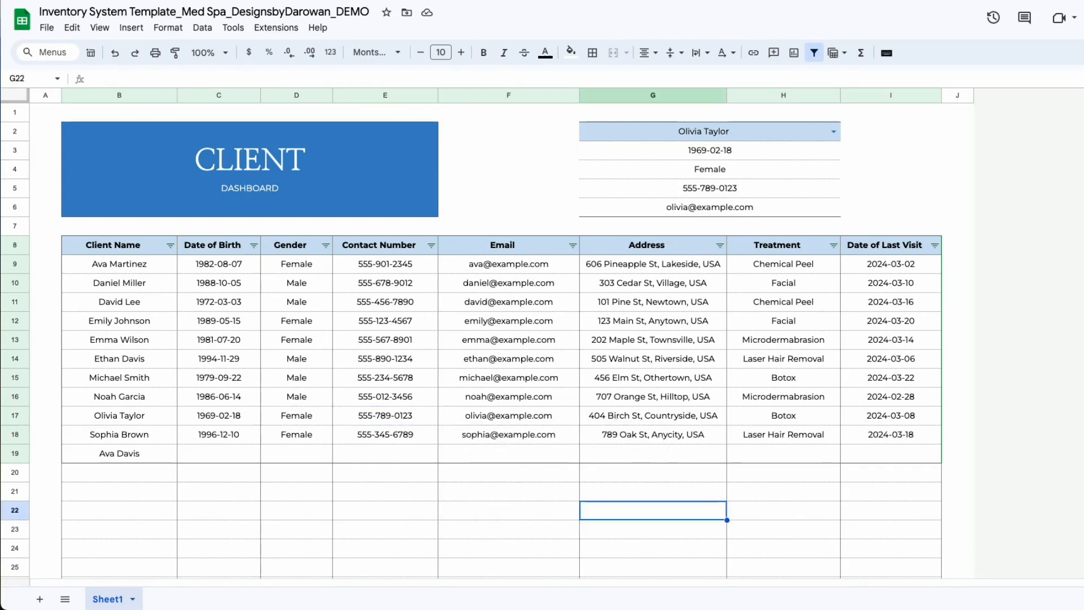
click(556, 497)
click(517, 540)
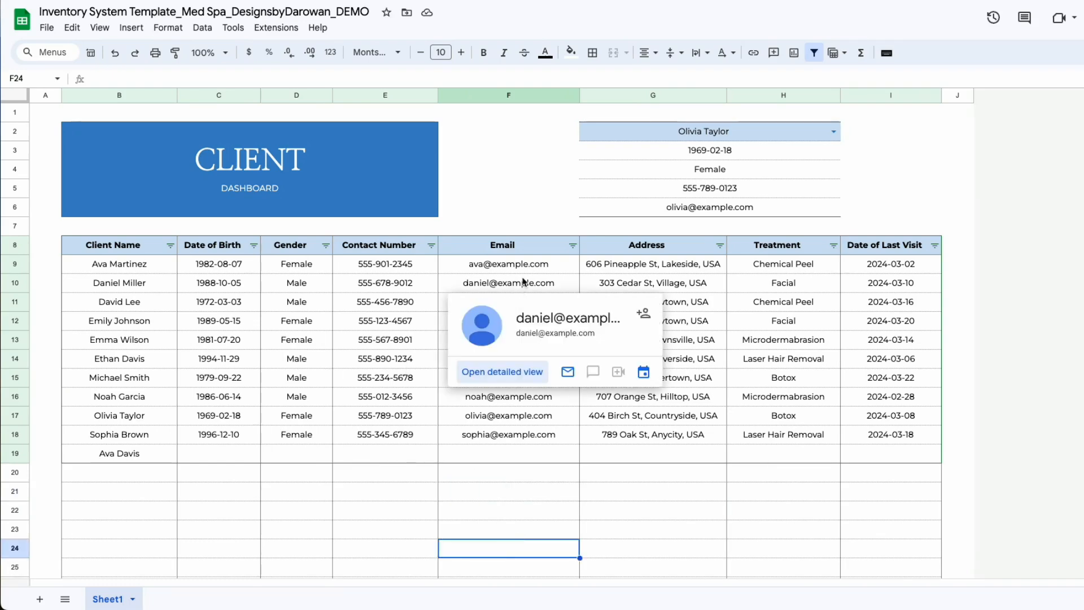
click(617, 141)
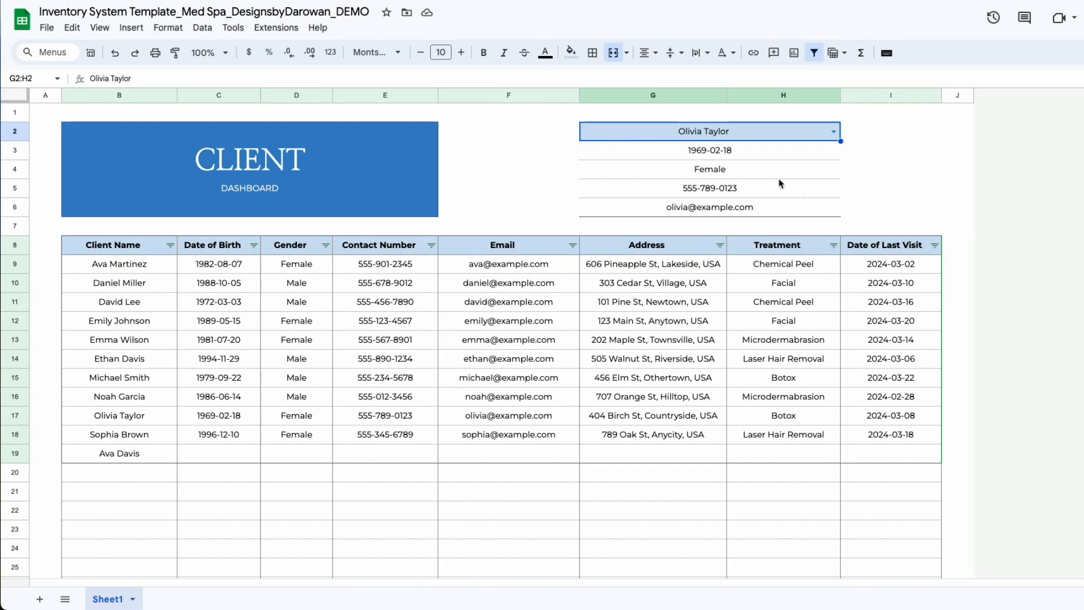
click(421, 399)
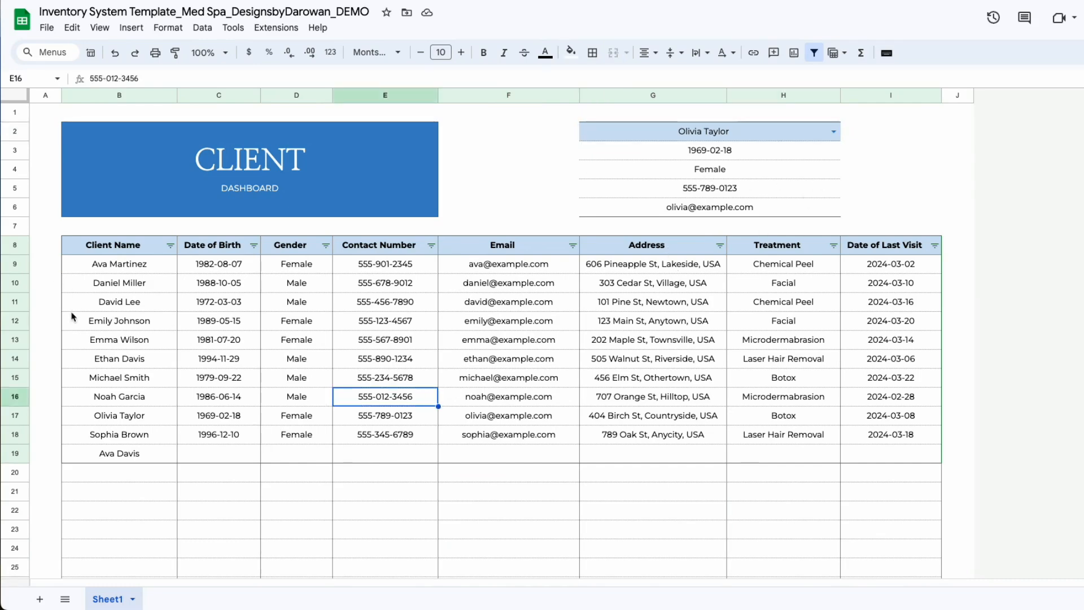
click(701, 133)
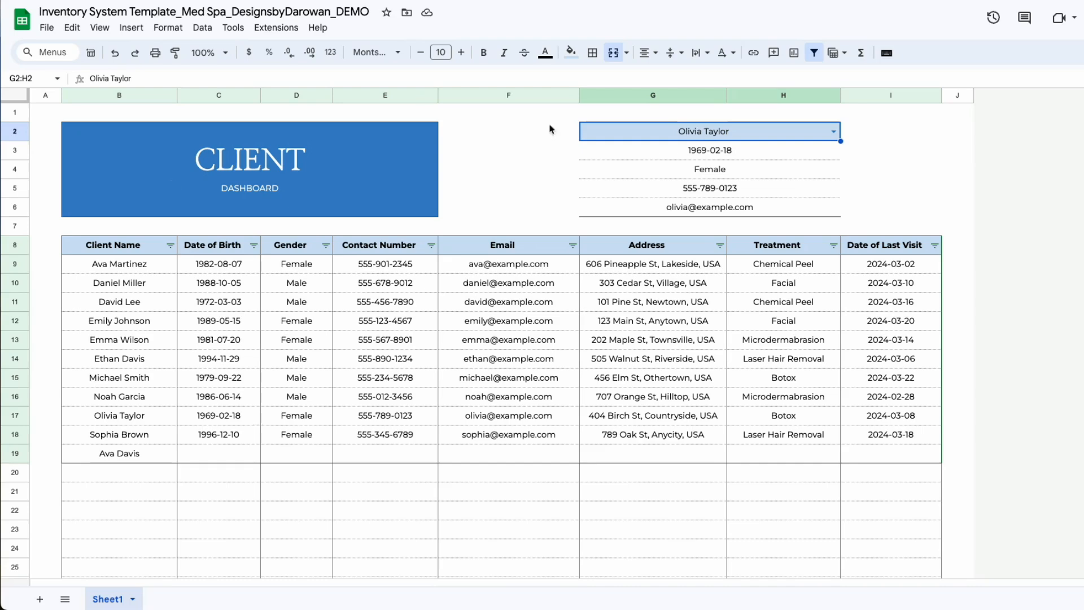
Try a light blue fill on the client row B17:I17 and undo it
drag(90, 421, 920, 416)
click(571, 53)
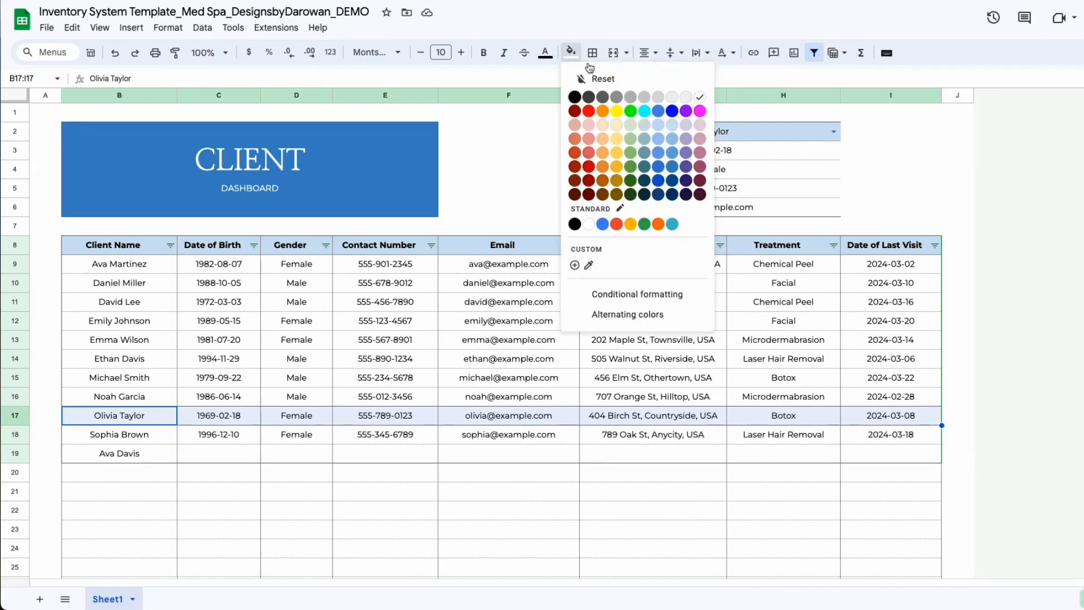
click(675, 130)
click(427, 533)
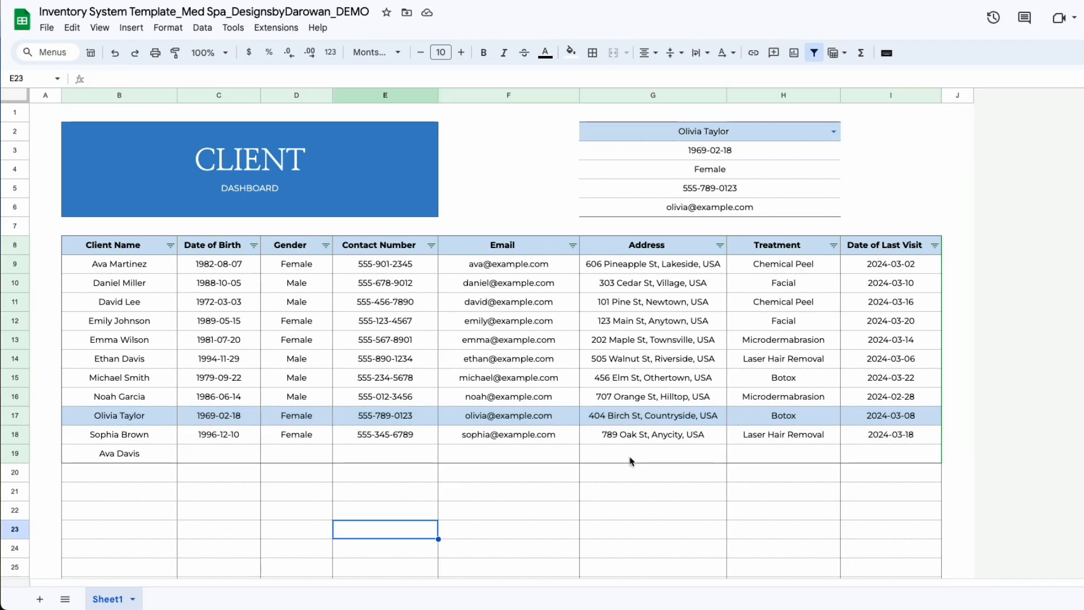
key(ctrl+z)
click(524, 503)
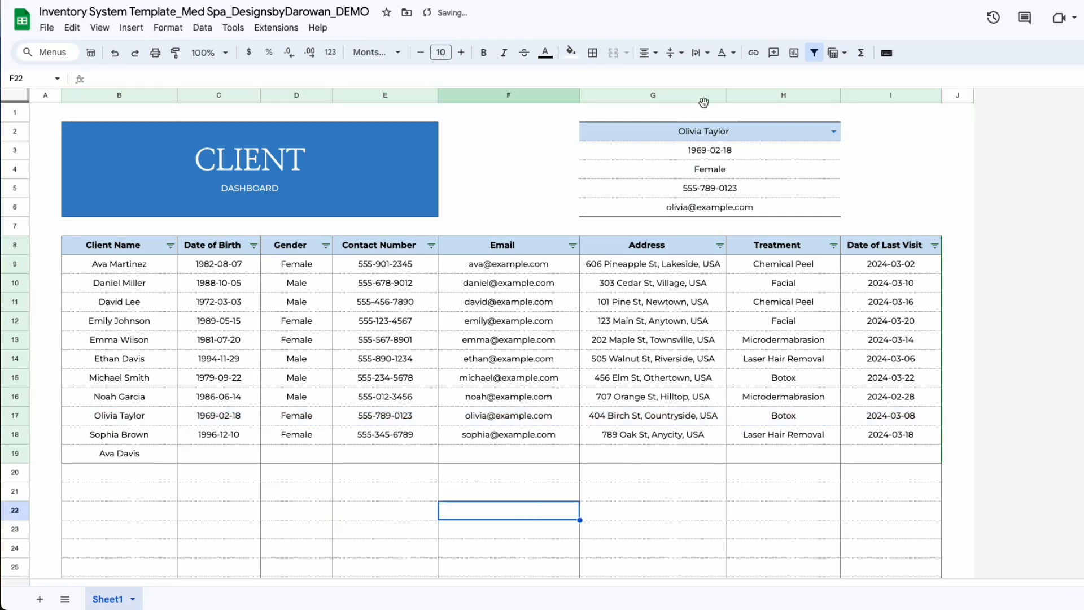
Switch to ChatGPT and request a conditional formatting formula that highlights a client's table data when their name is selected in G2 (when g2=b9:b)
click(703, 131)
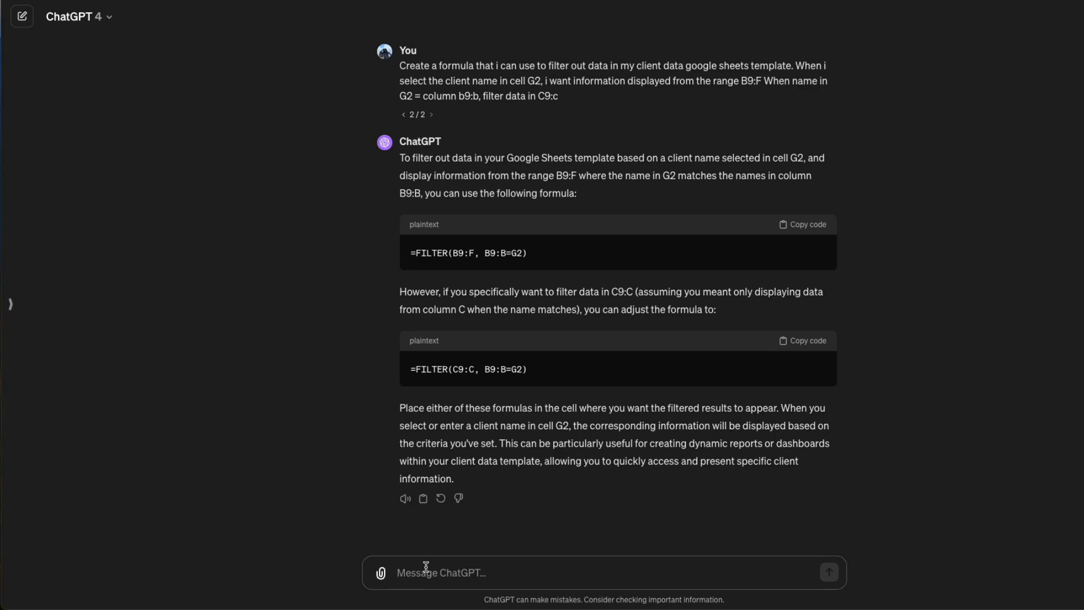
text(create a conditional formatting formula to help me highlight client data in the table using their name. When their name is selected in G2 (when g2=b9:b))
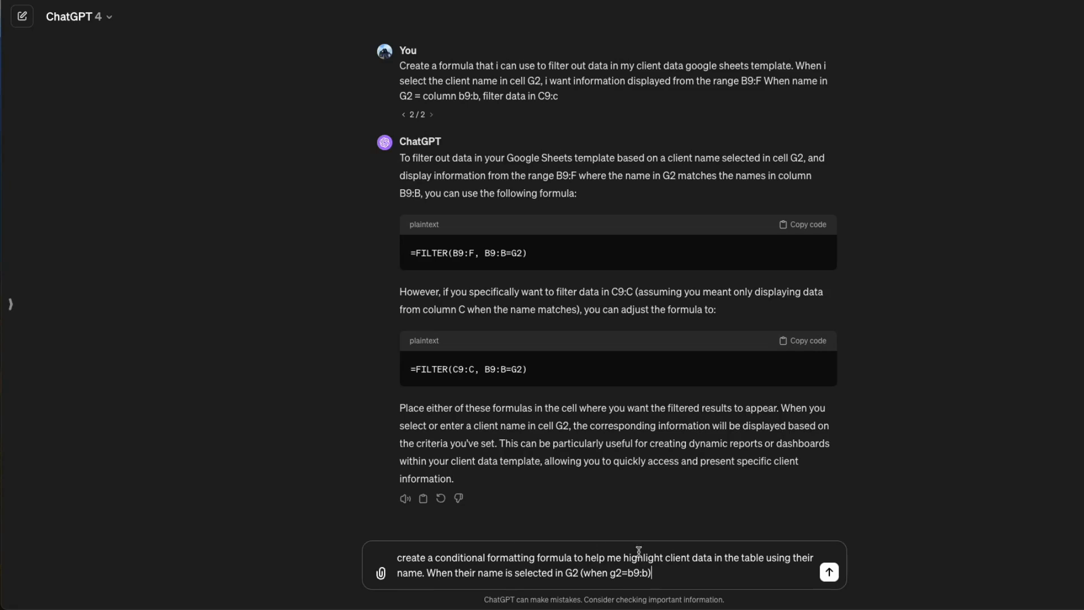
click(829, 578)
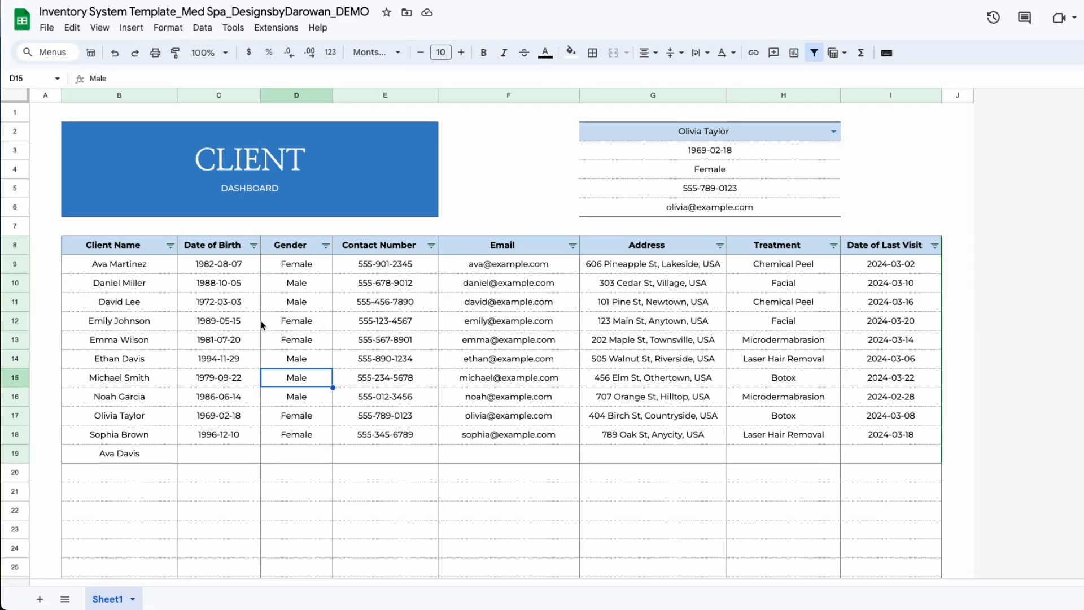
Start a conditional formatting rule in the client sheet and apply it to the open-ended range B9:I
click(168, 27)
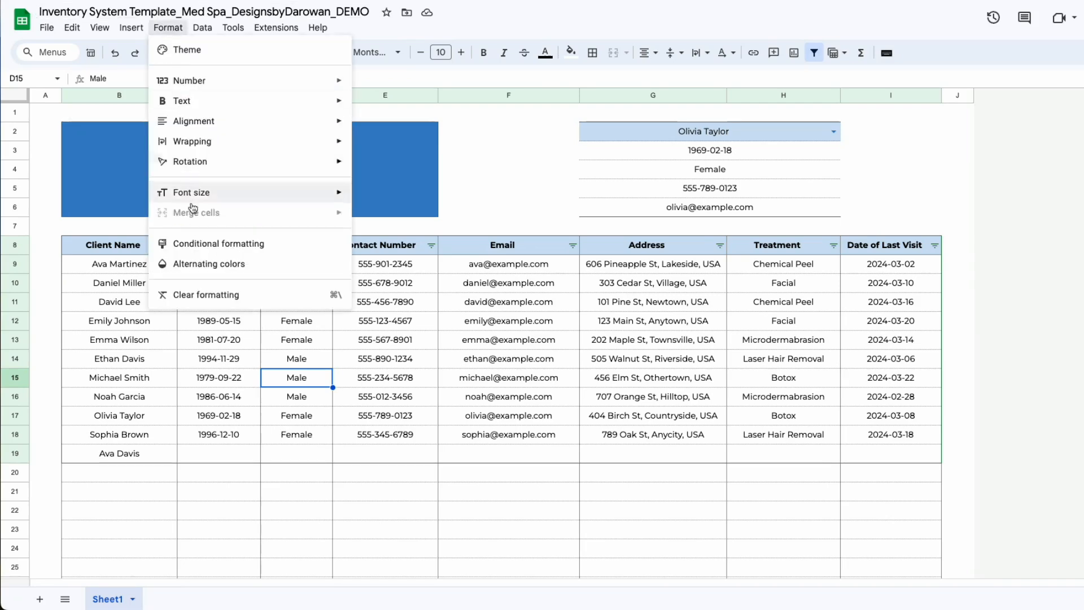
click(199, 245)
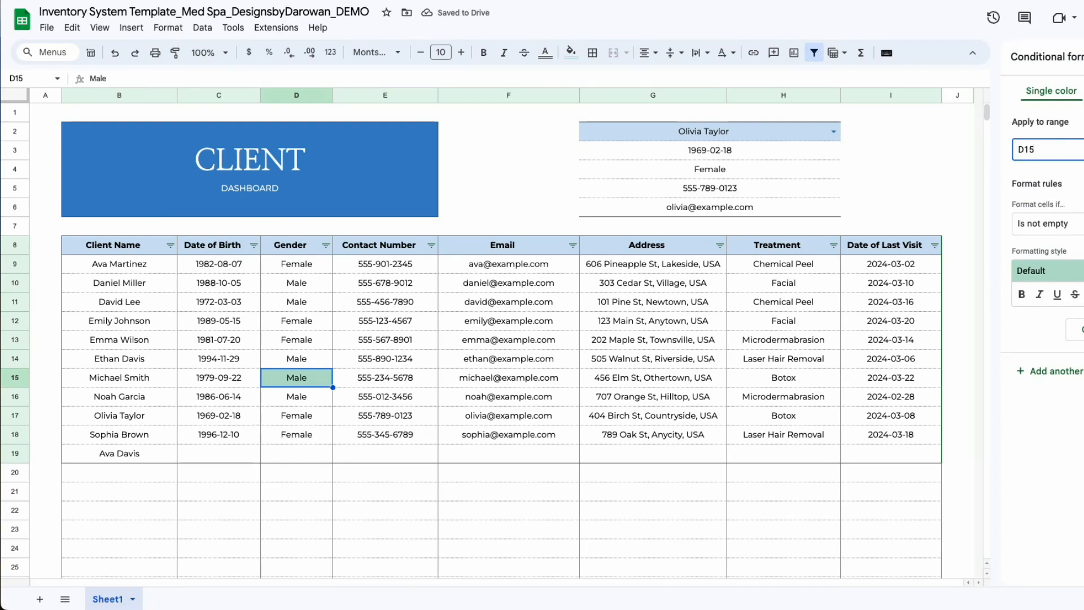
drag(119, 263, 891, 444)
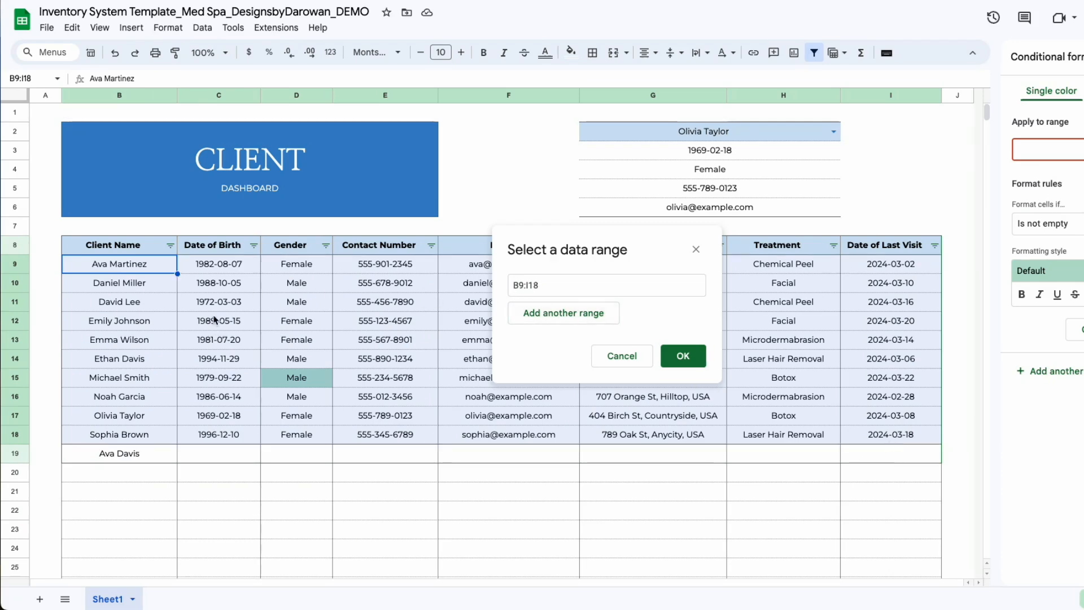
click(540, 285)
key(BackSpace)
key(BackSpace)
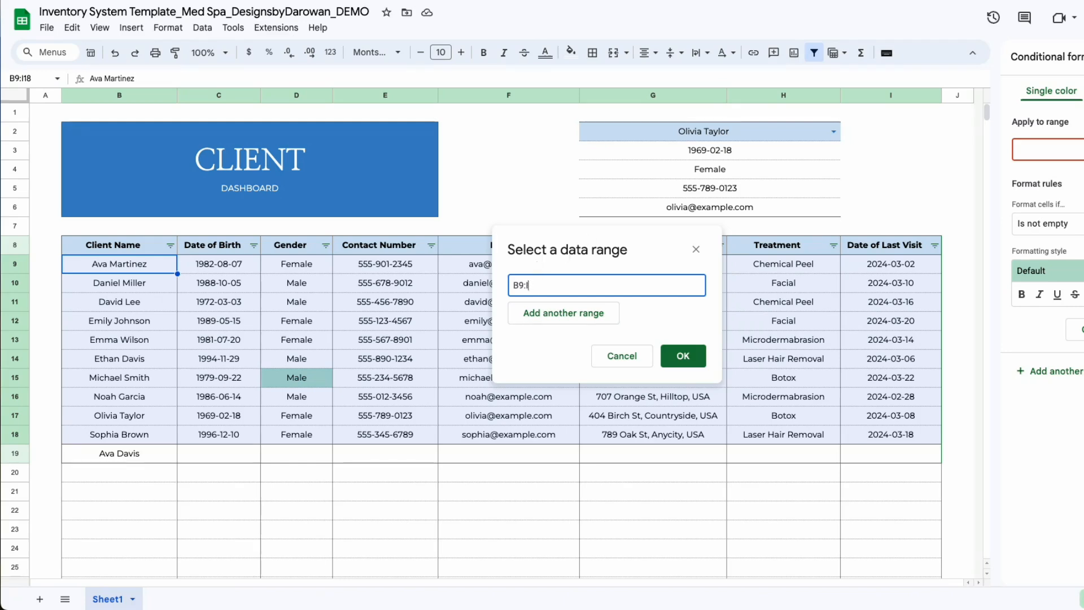
click(700, 358)
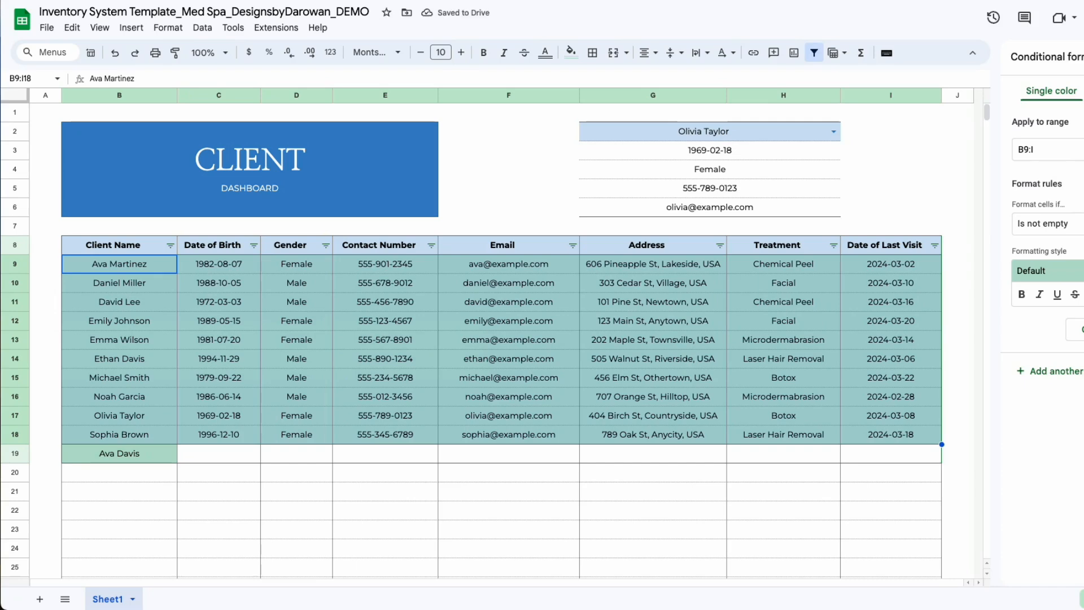
Make the rule's condition a custom formula, =$B9=$G$2
click(1044, 224)
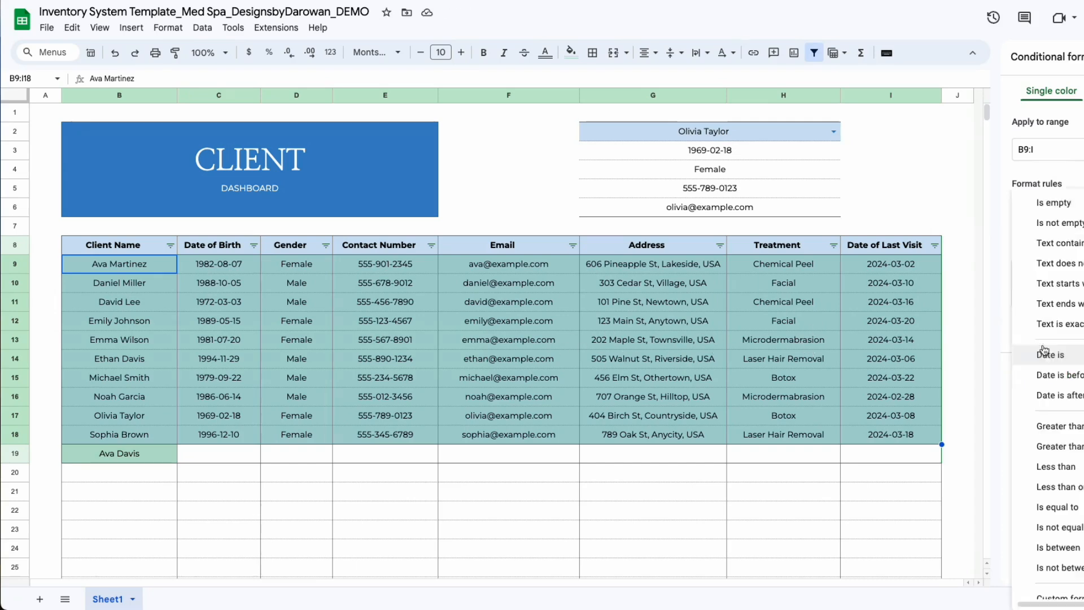
click(1052, 587)
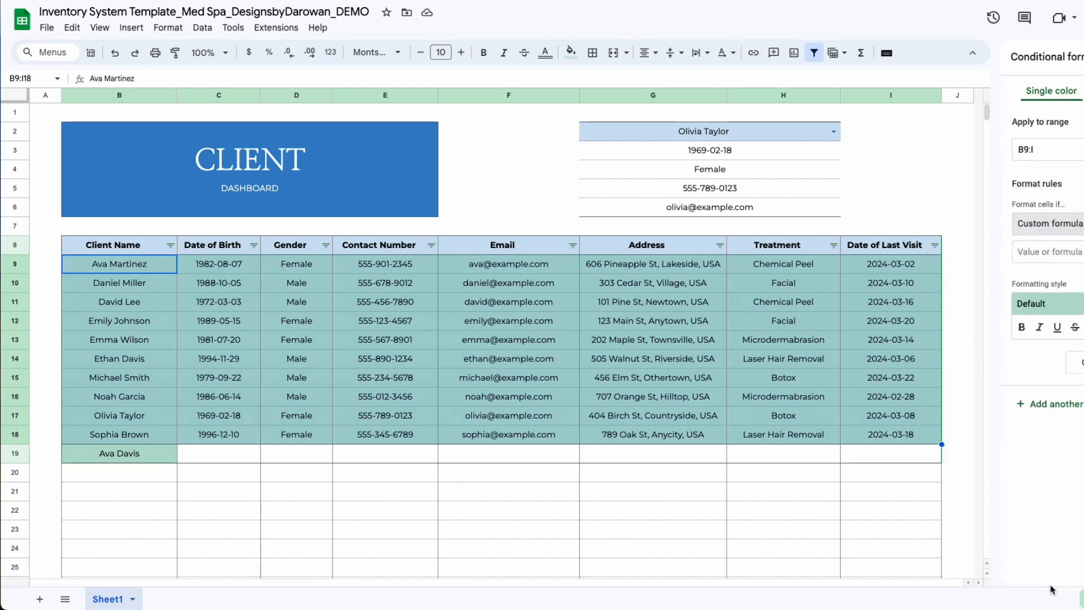
click(1046, 251)
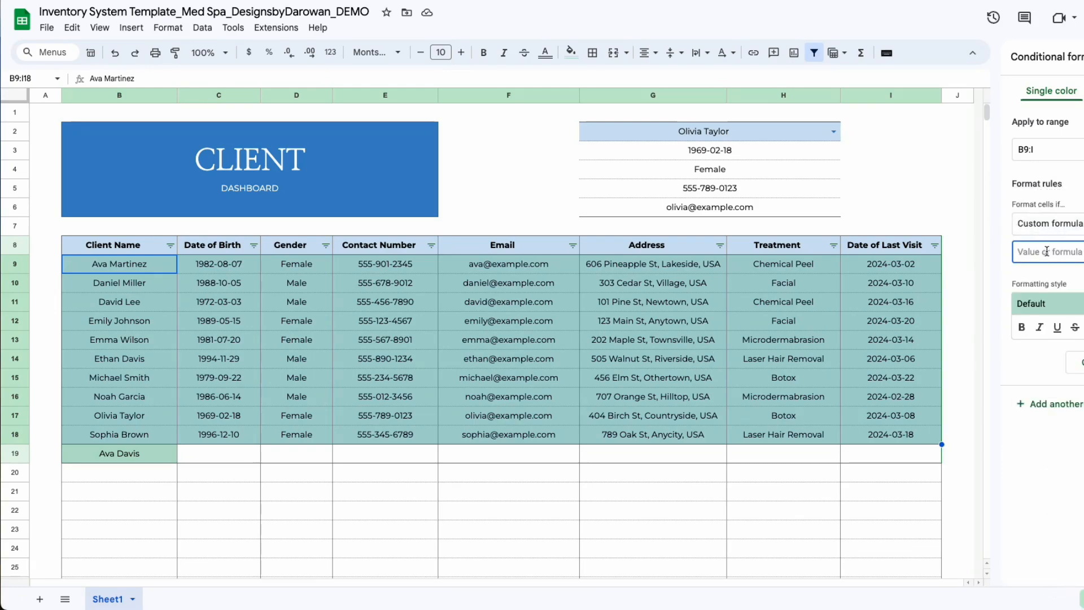
text(=$B9=$G$2)
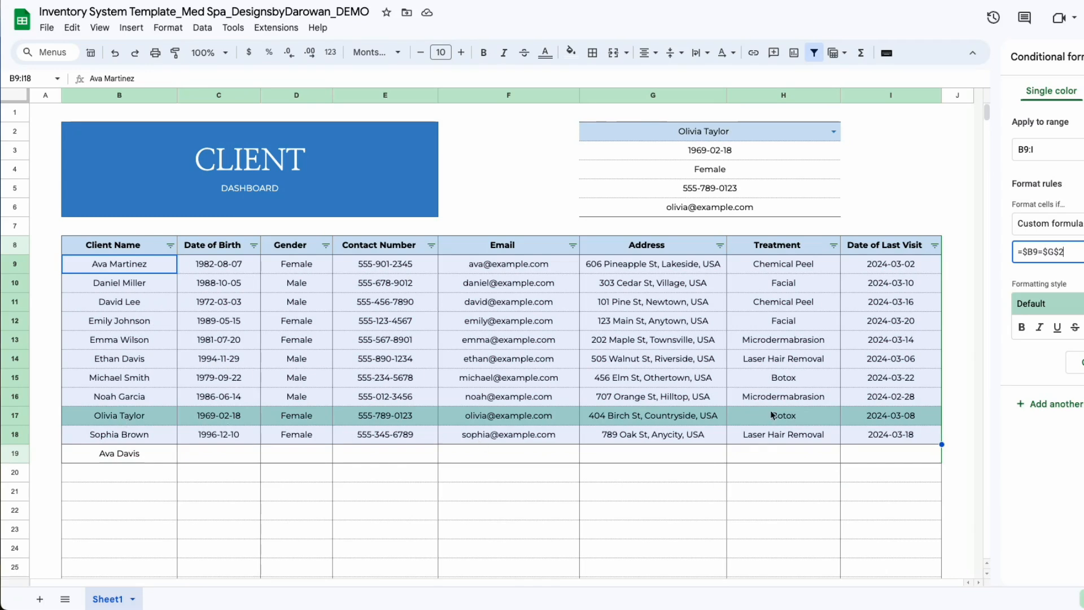
Format the rule with a light blue fill and bold text, and save it
click(1083, 327)
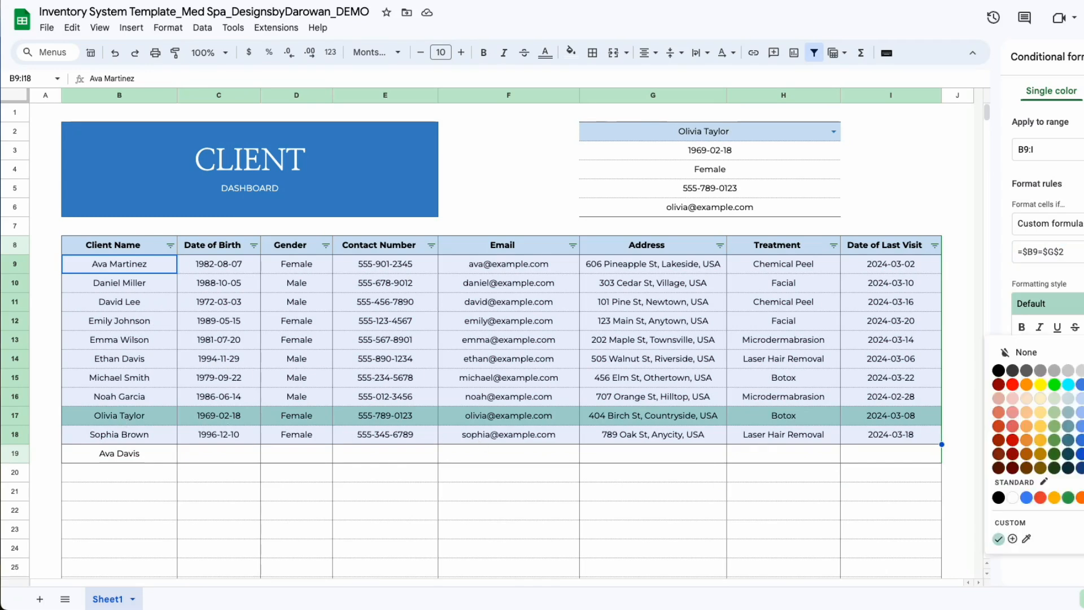
click(1083, 399)
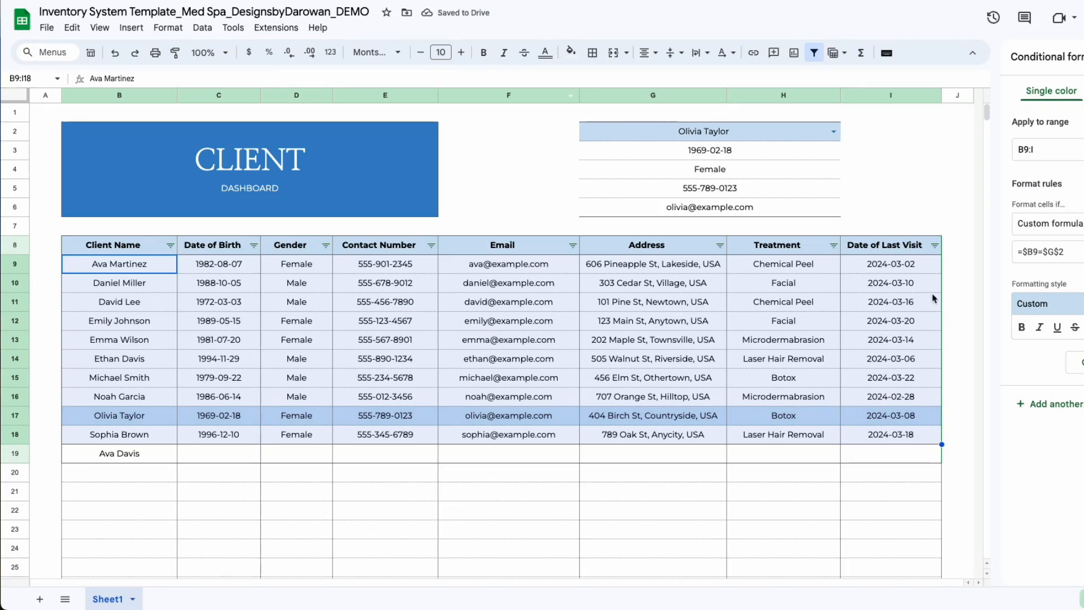
click(1021, 327)
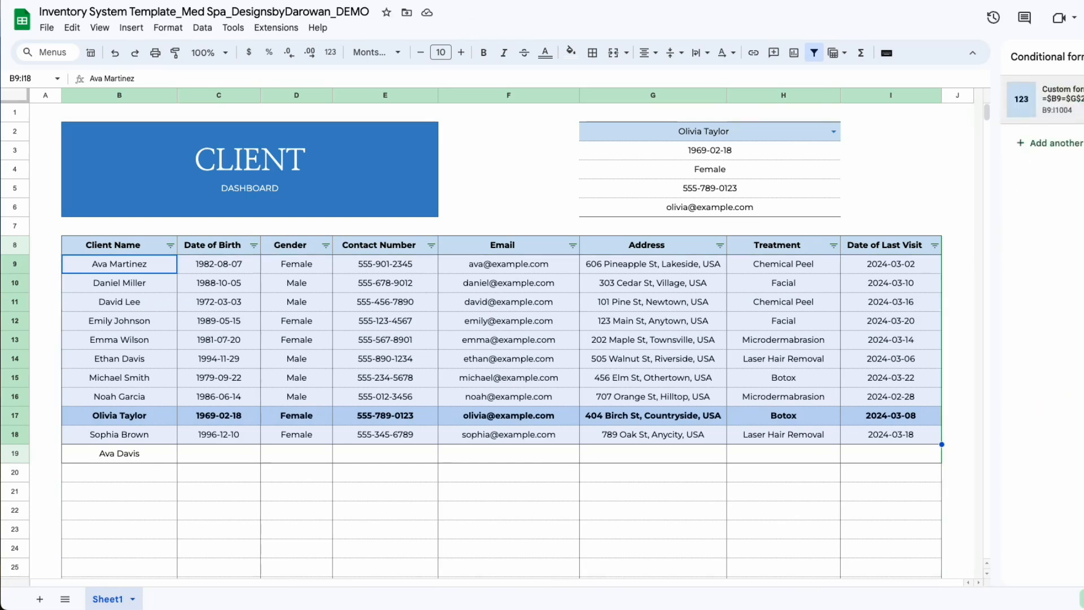
click(789, 515)
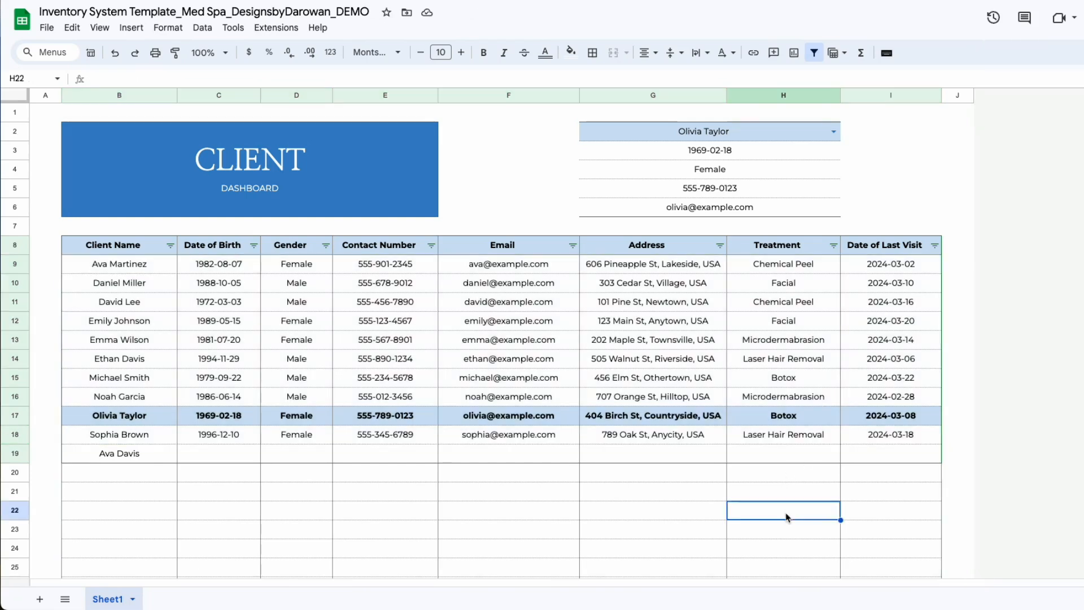
Choose the second client in the G2 dropdown to test the row highlighting
click(834, 132)
click(605, 167)
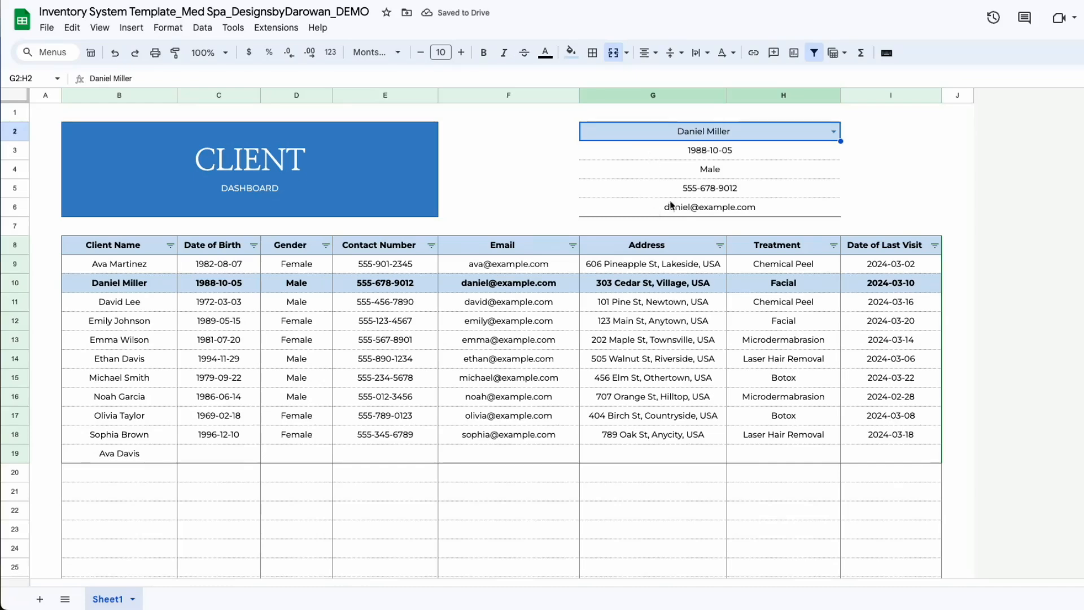
click(972, 168)
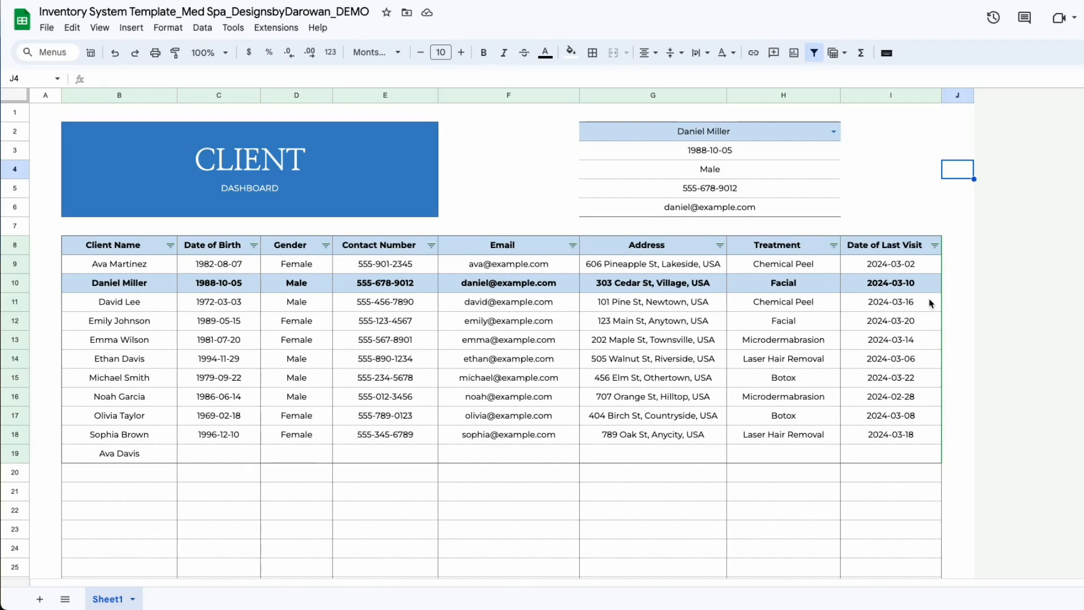
click(938, 395)
click(950, 423)
click(820, 529)
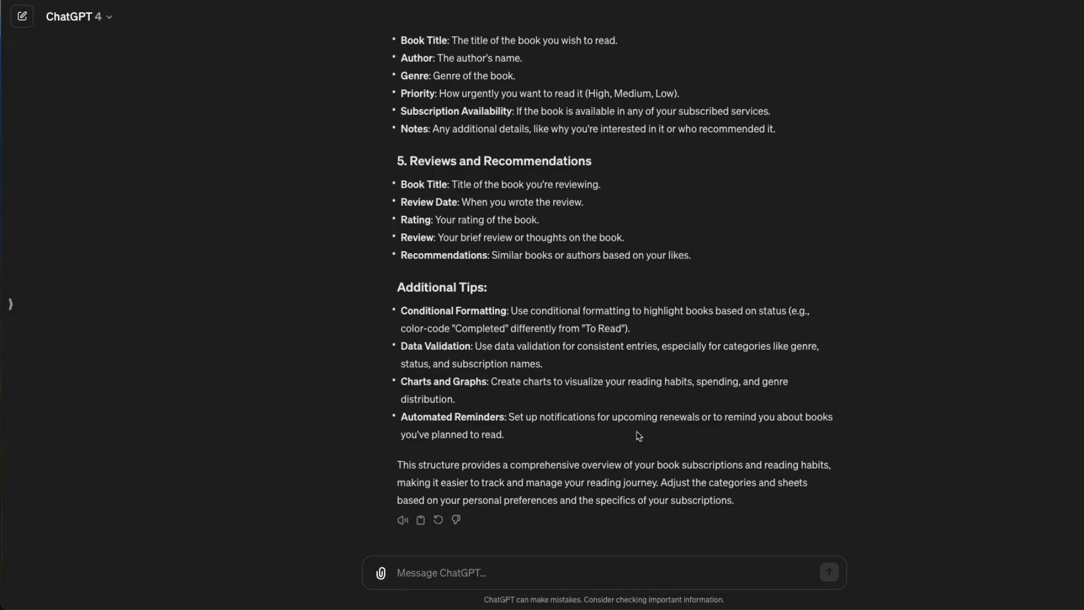
Switch to ChatGPT and examine the earlier subscription conversation's ARRAY_CONSTRAIN formula that incorporates the Bimonthly frequency
scroll(638, 436, up, 15)
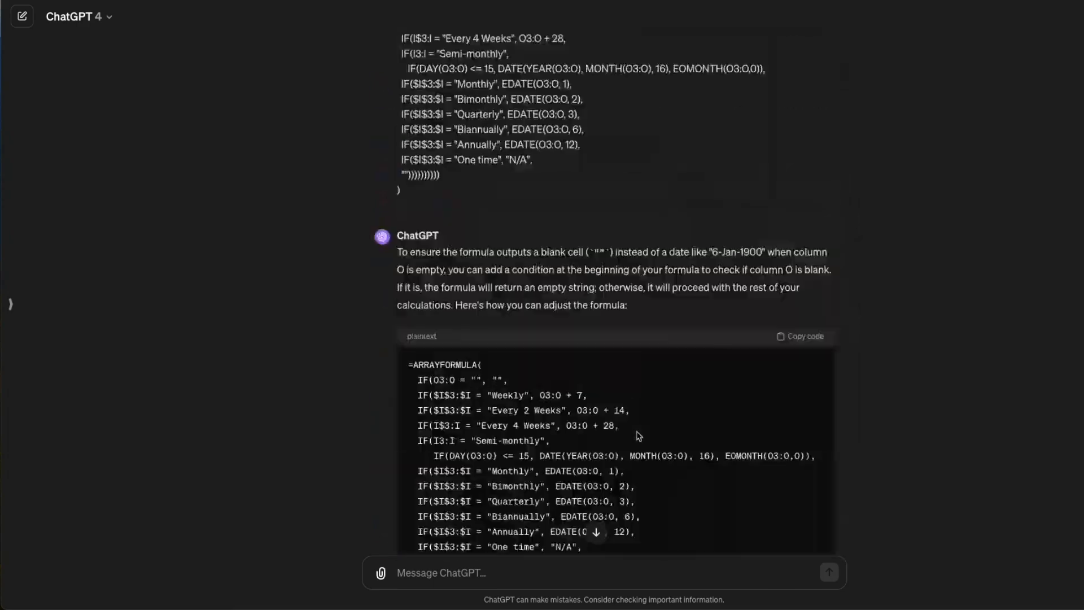
scroll(638, 435, up, 20)
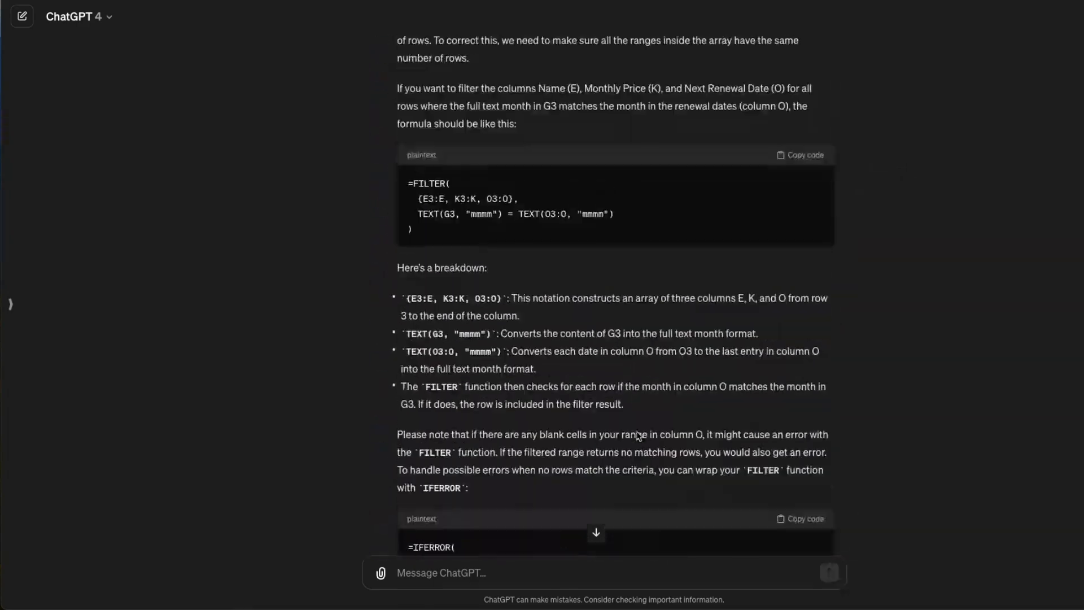
scroll(638, 436, up, 20)
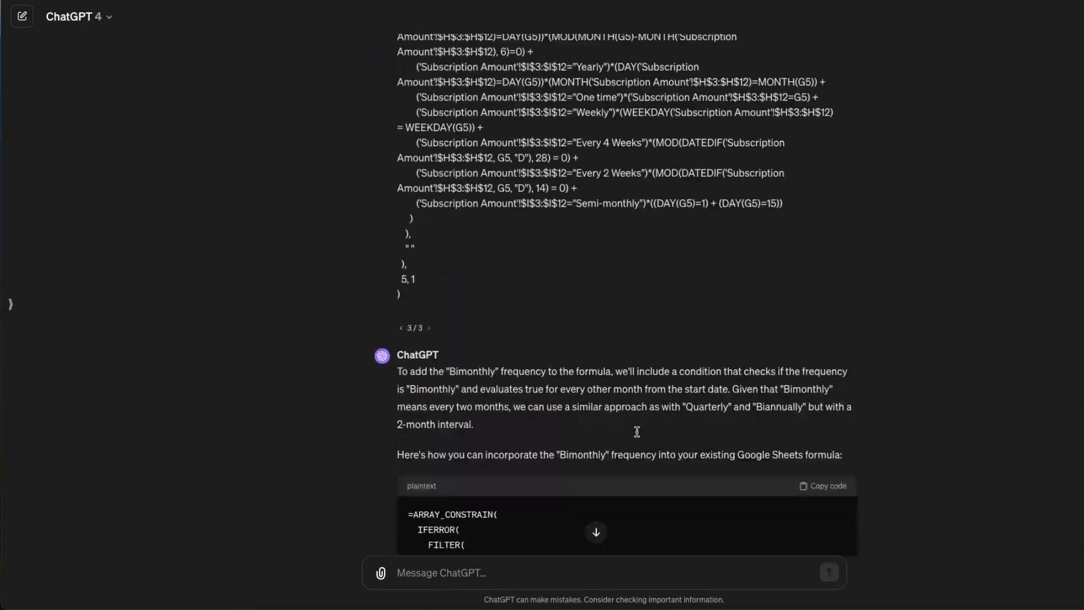
scroll(638, 436, up, 8)
scroll(638, 436, down, 15)
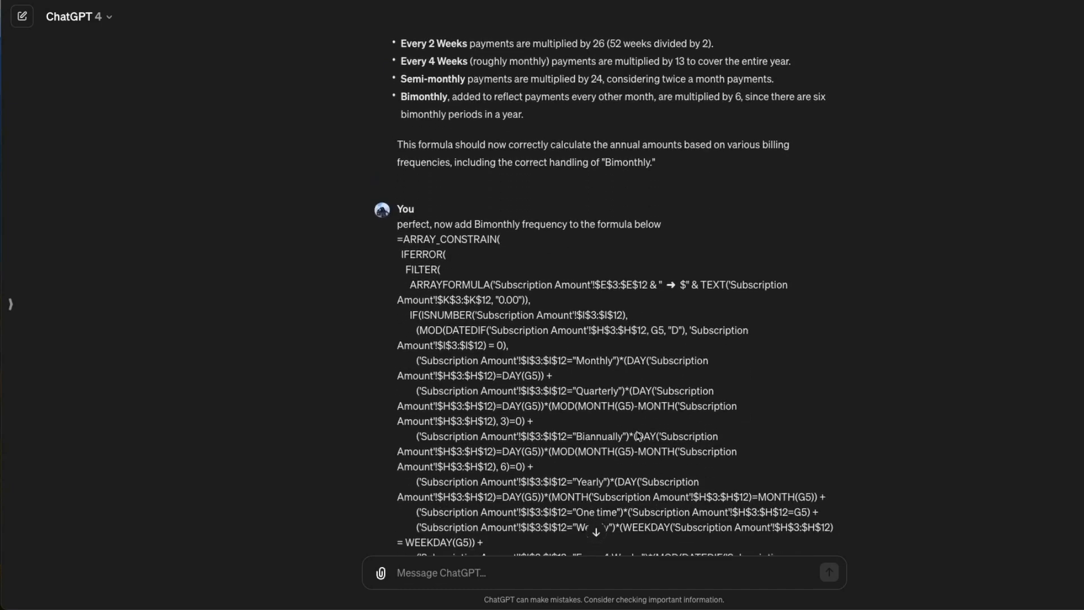
scroll(638, 436, down, 10)
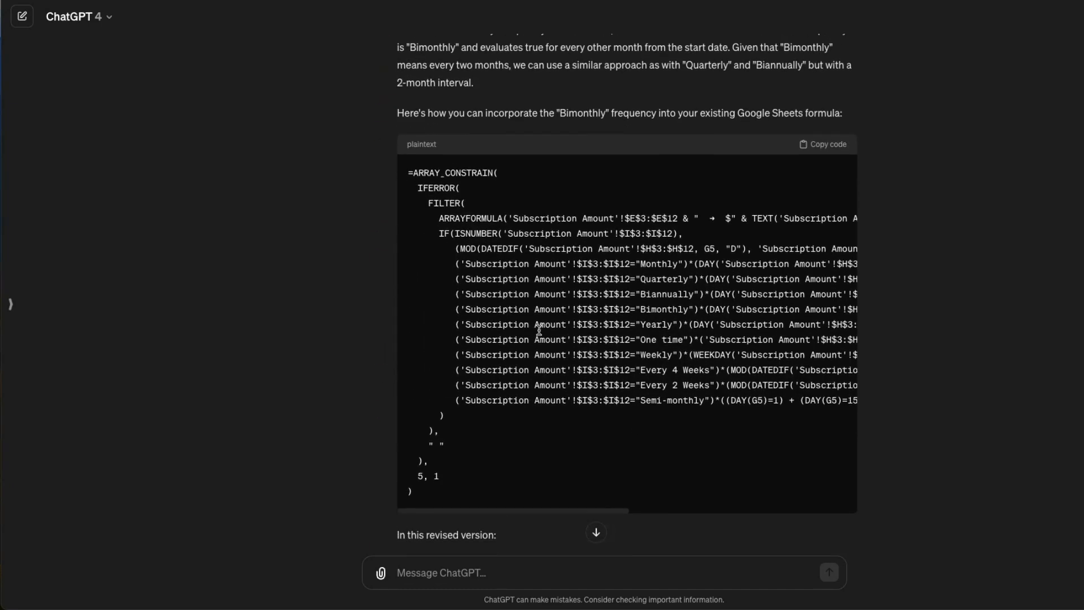
scroll(545, 419, right, 10)
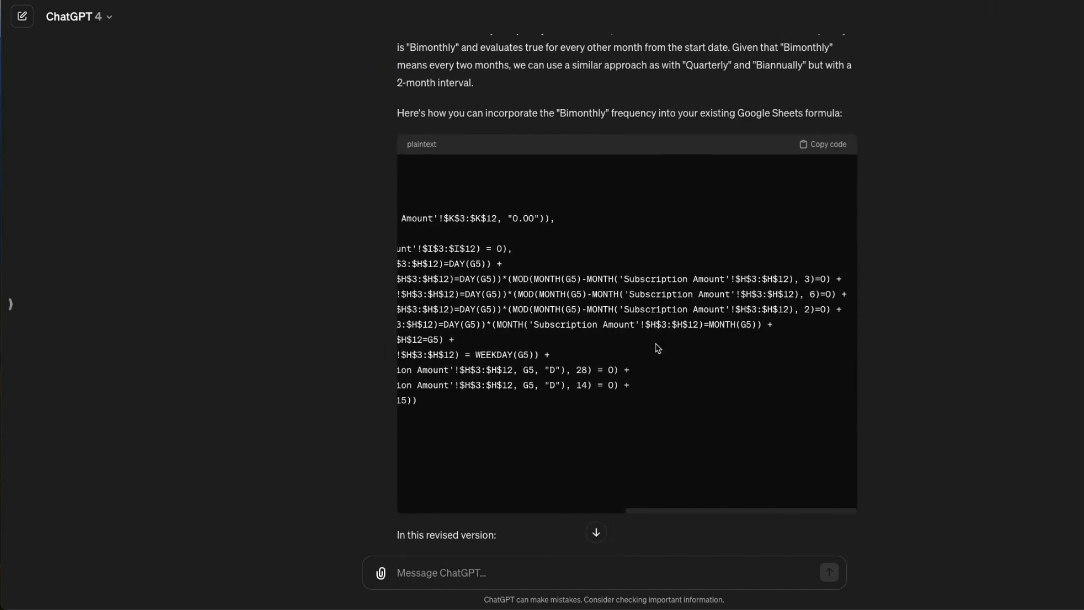
scroll(656, 347, left, 6)
scroll(656, 347, left, 2)
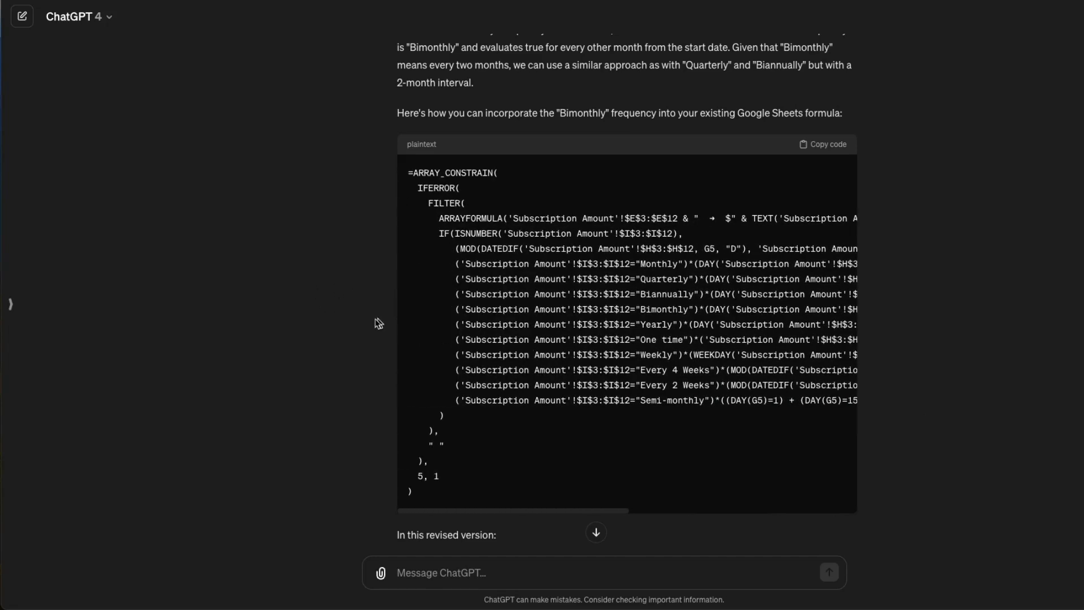
scroll(373, 320, down, 10)
scroll(356, 292, up, 10)
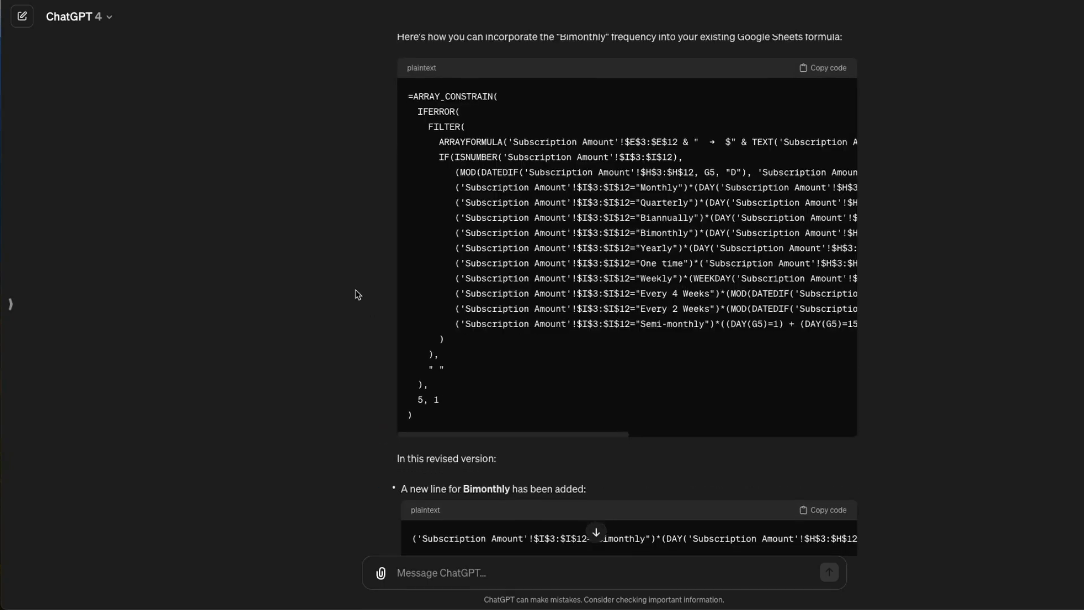
scroll(355, 292, down, 1)
scroll(357, 294, up, 1)
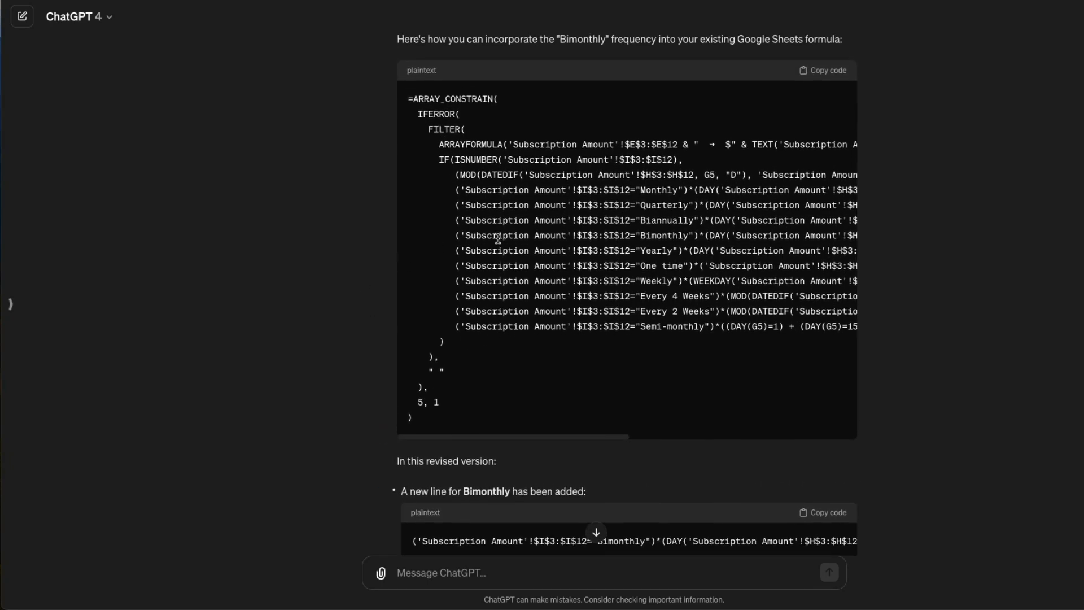
Read the prompt that uses a table screenshot to request a filter formula, and the follow-up FILTER, IFERROR, FLATTEN and TRANSPOSE answers
scroll(508, 254, down, 9)
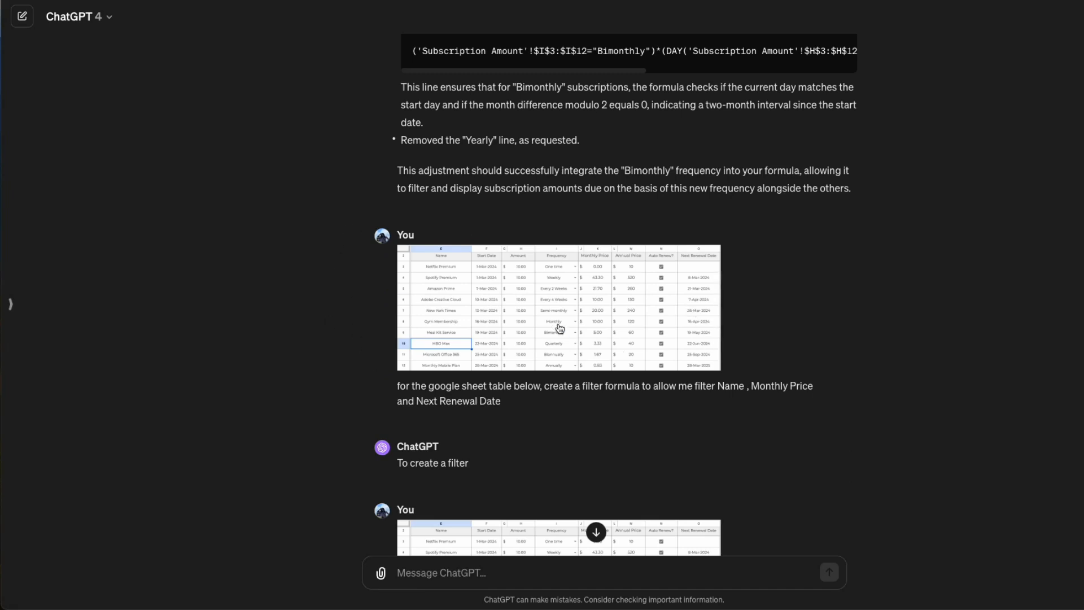
scroll(491, 316, down, 1)
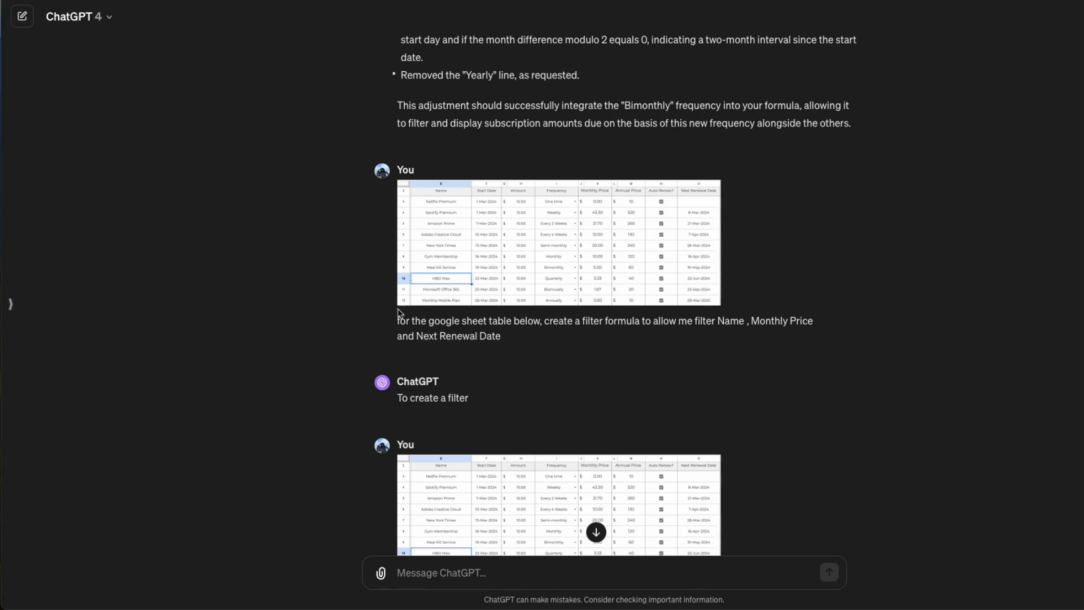
scroll(508, 258, up, 1)
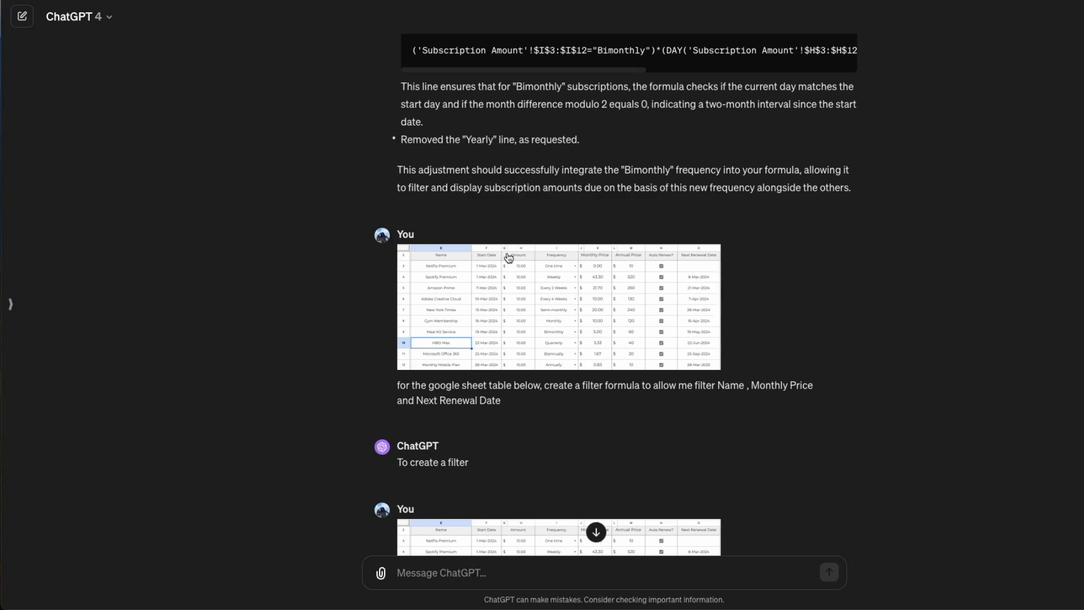
scroll(509, 258, down, 2)
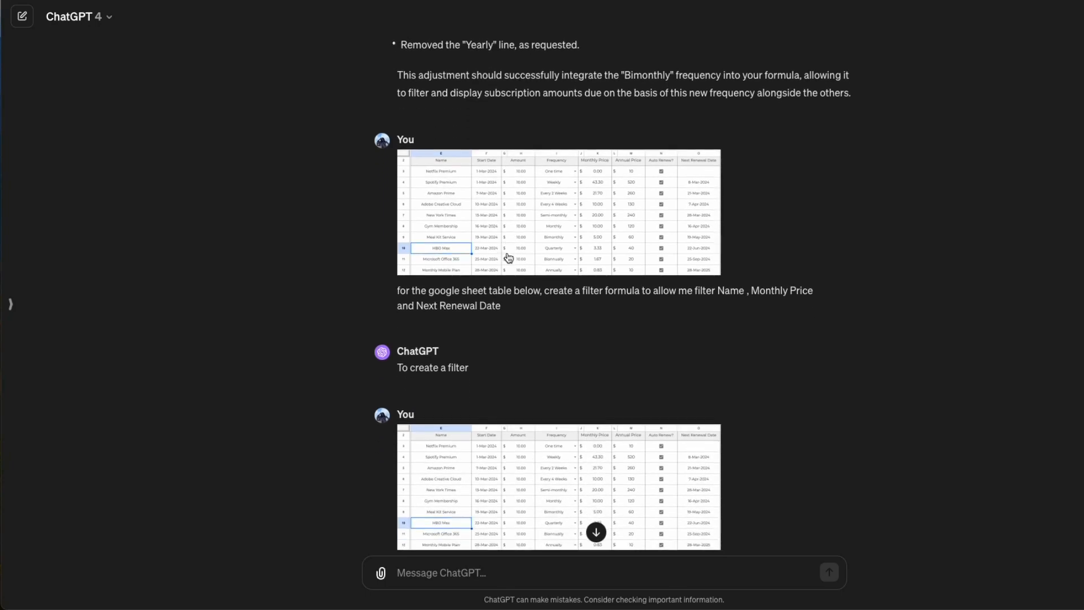
scroll(509, 258, down, 20)
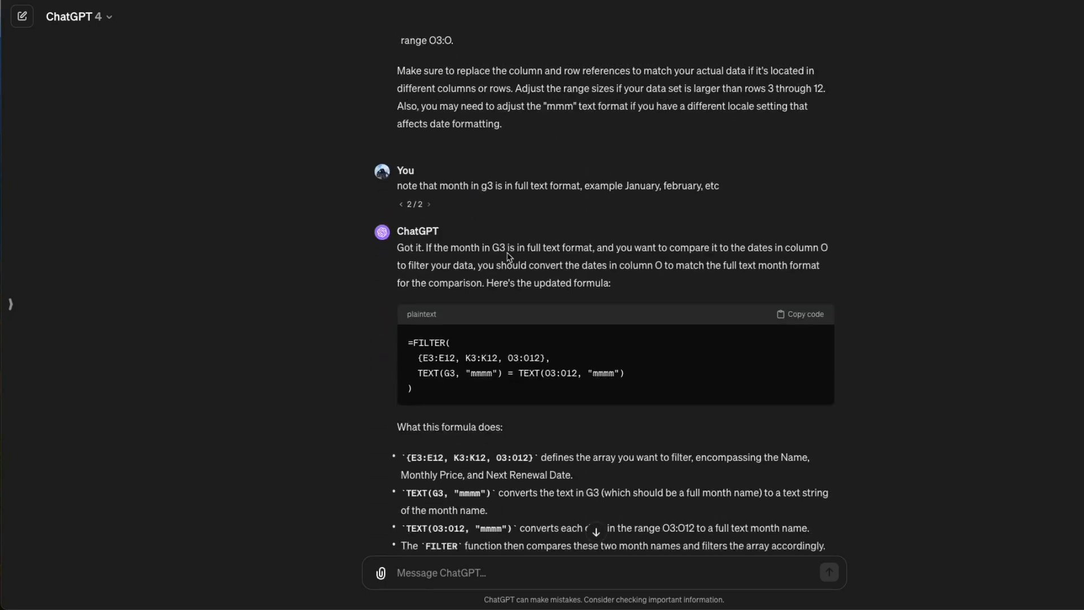
scroll(509, 258, down, 20)
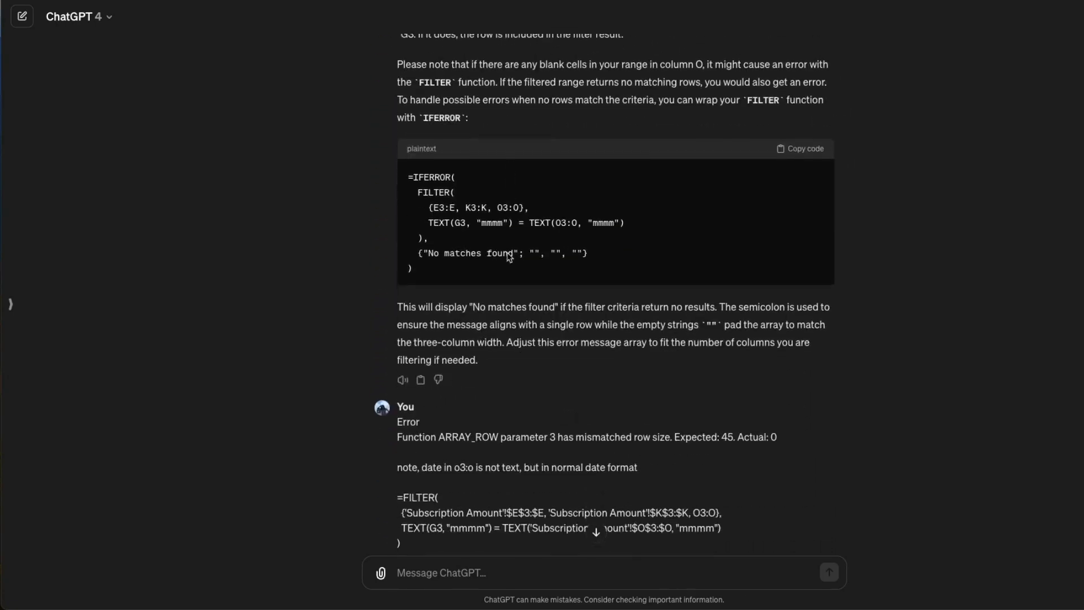
scroll(509, 258, down, 9)
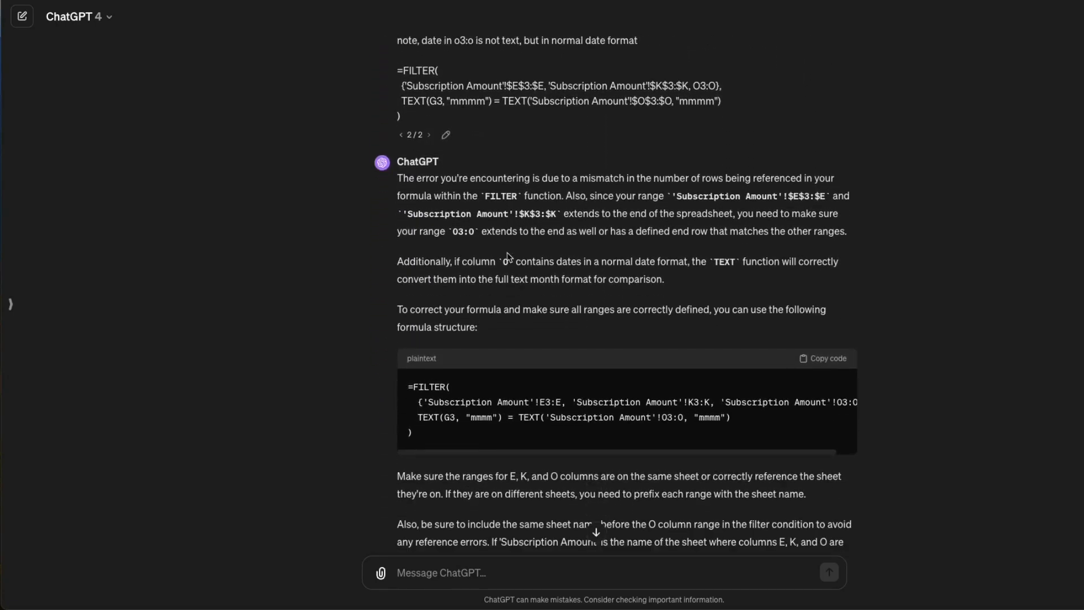
scroll(507, 257, down, 8)
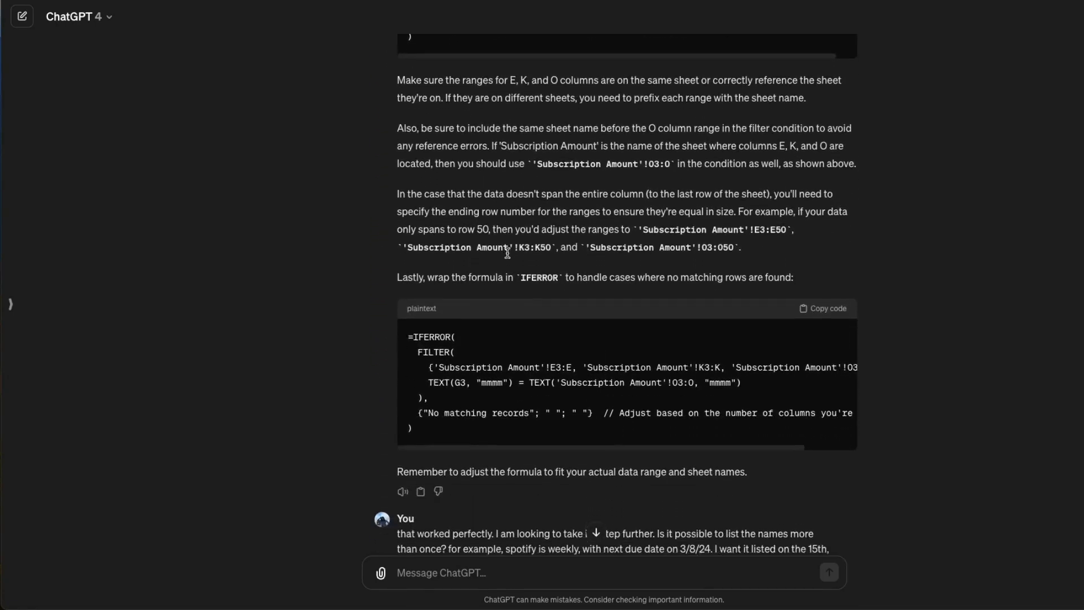
scroll(507, 253, down, 9)
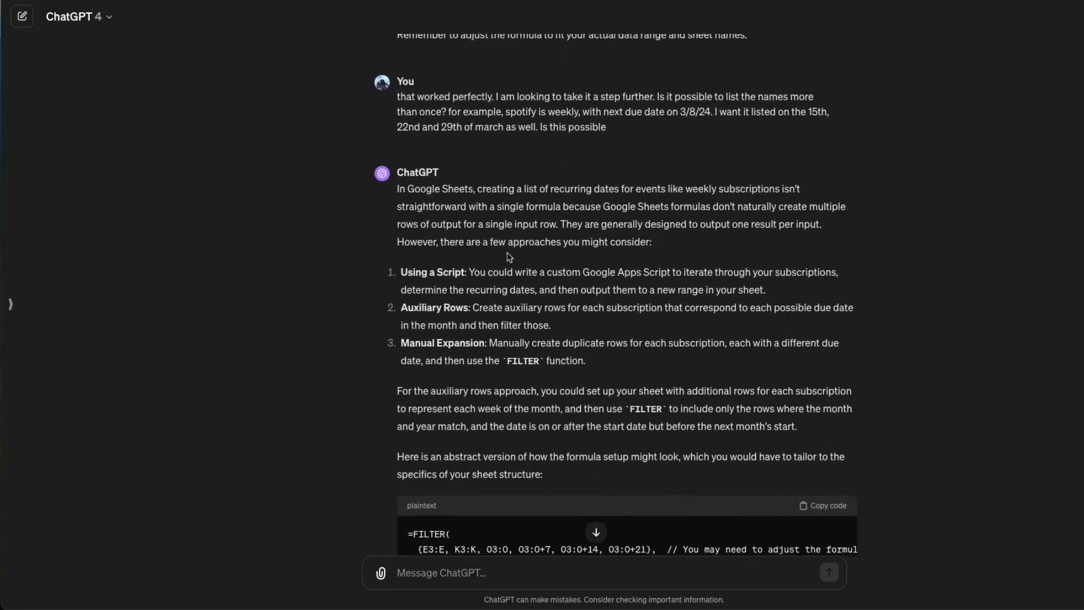
scroll(509, 257, down, 13)
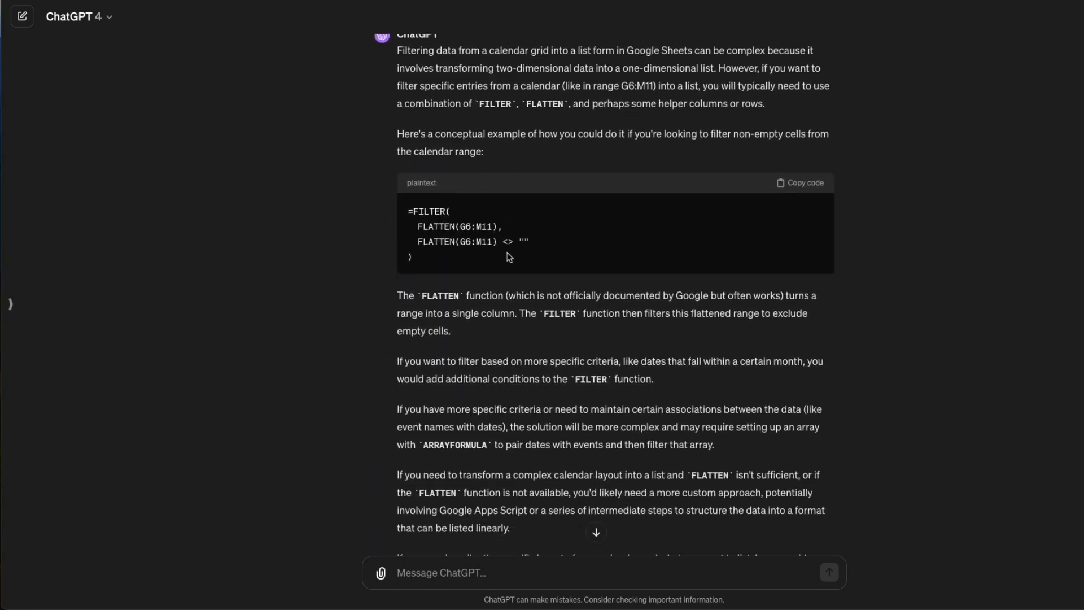
scroll(509, 257, down, 20)
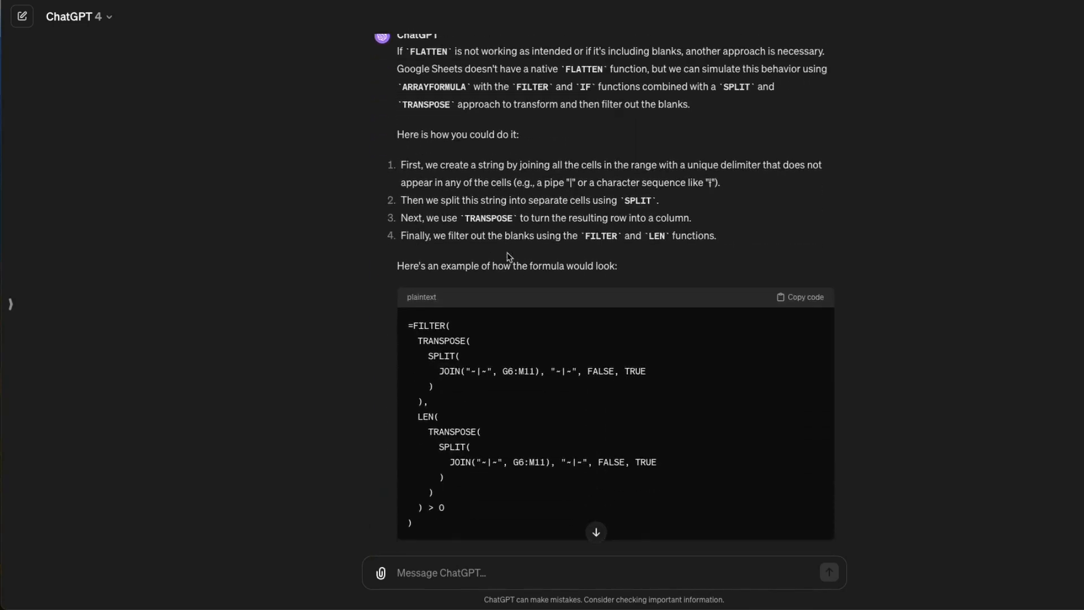
scroll(509, 257, down, 3)
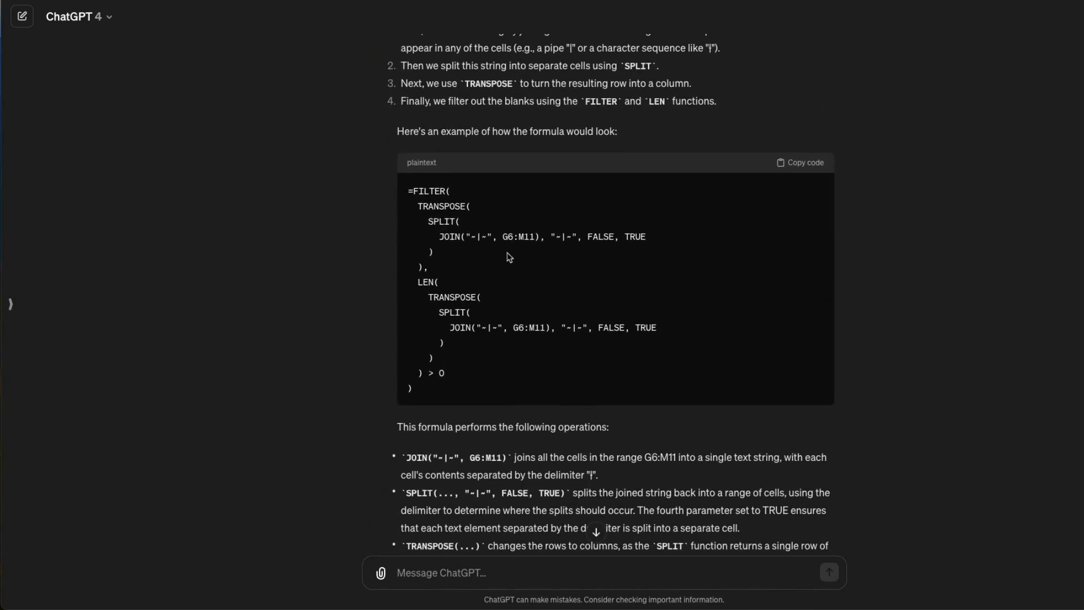
scroll(509, 258, down, 5)
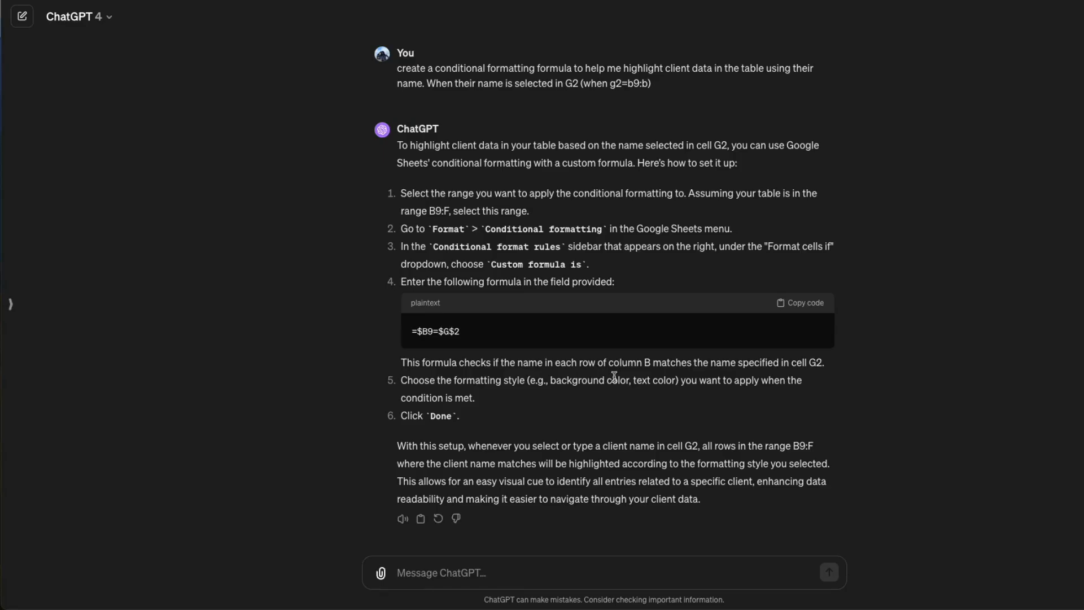
Review the med spa prompts and answers for the FILTER and conditional formatting formulas, and return to the client dashboard in Google Sheets
scroll(615, 381, up, 10)
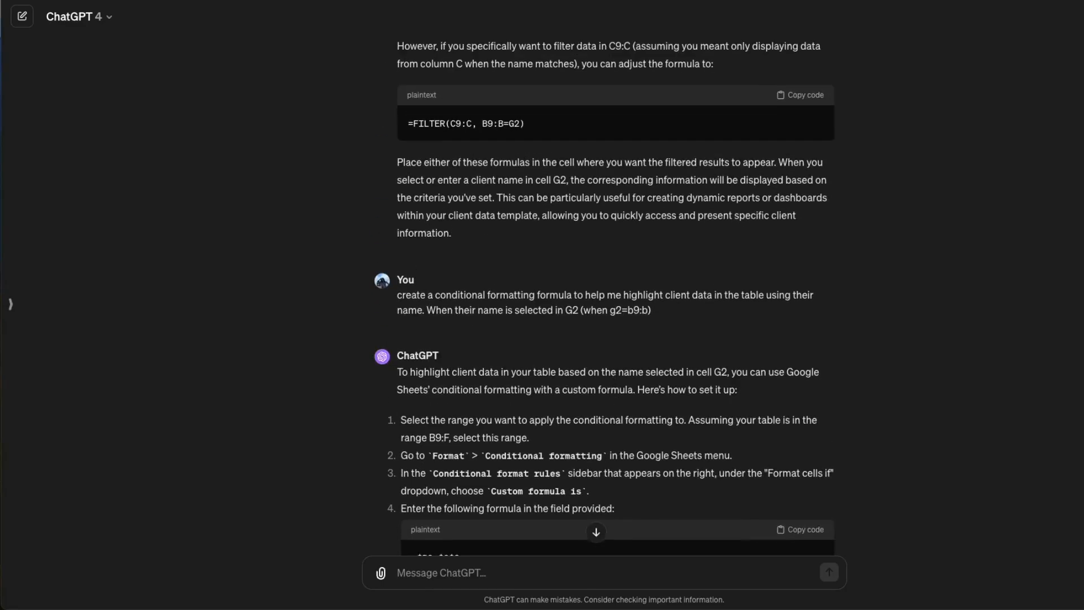
scroll(616, 381, down, 2)
scroll(616, 381, up, 2)
scroll(615, 381, down, 10)
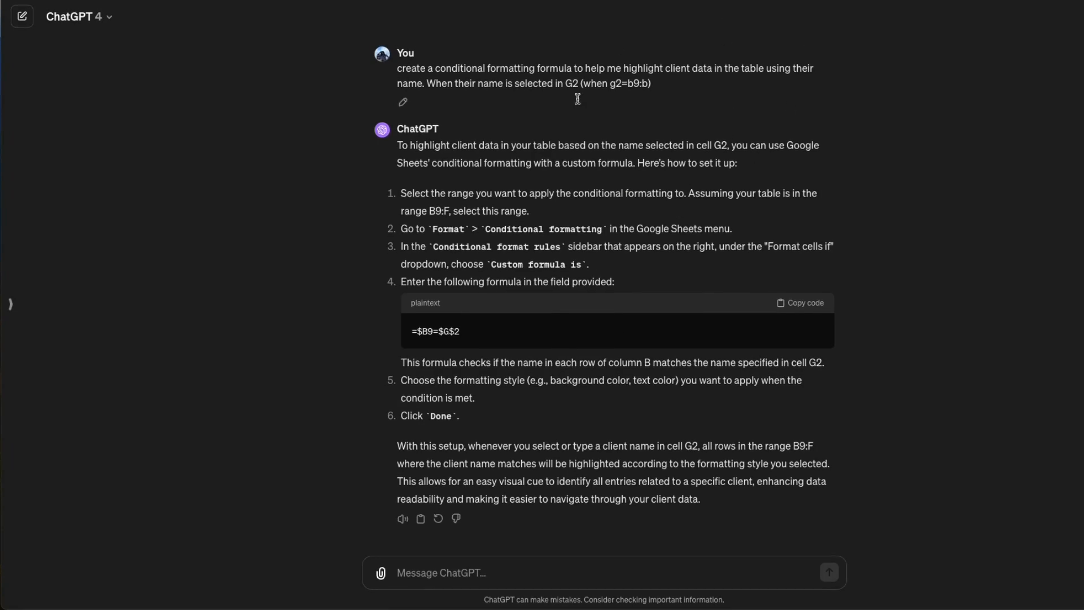
scroll(569, 147, up, 3)
scroll(569, 150, up, 10)
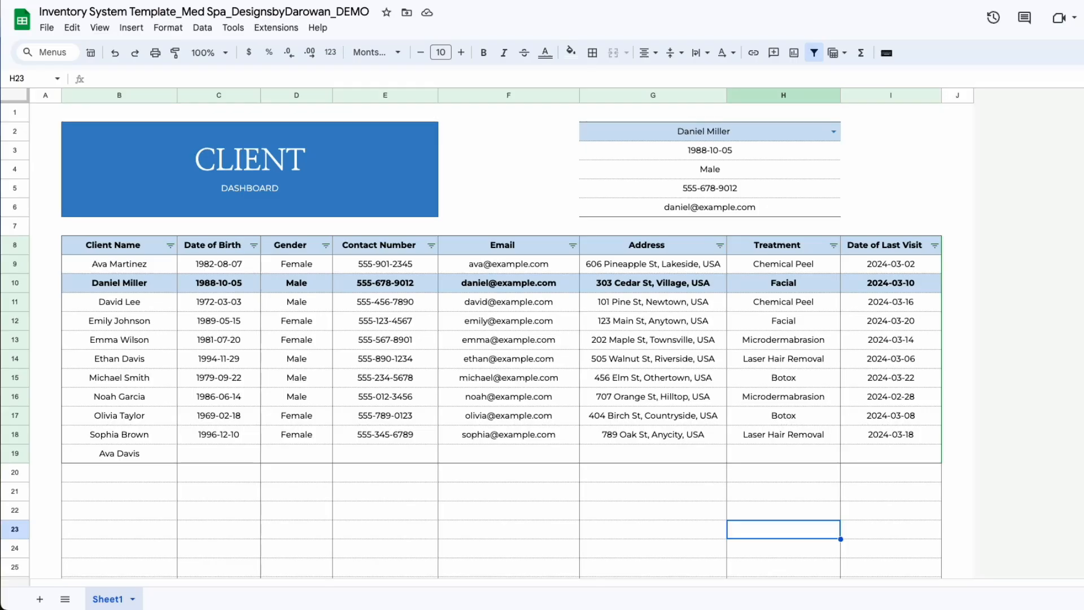
click(476, 178)
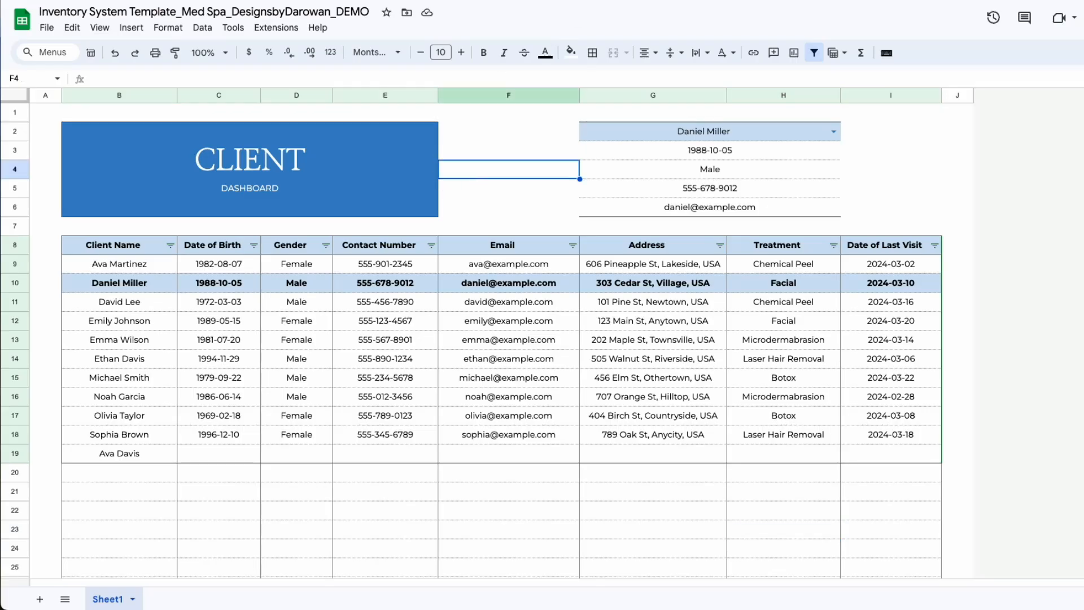